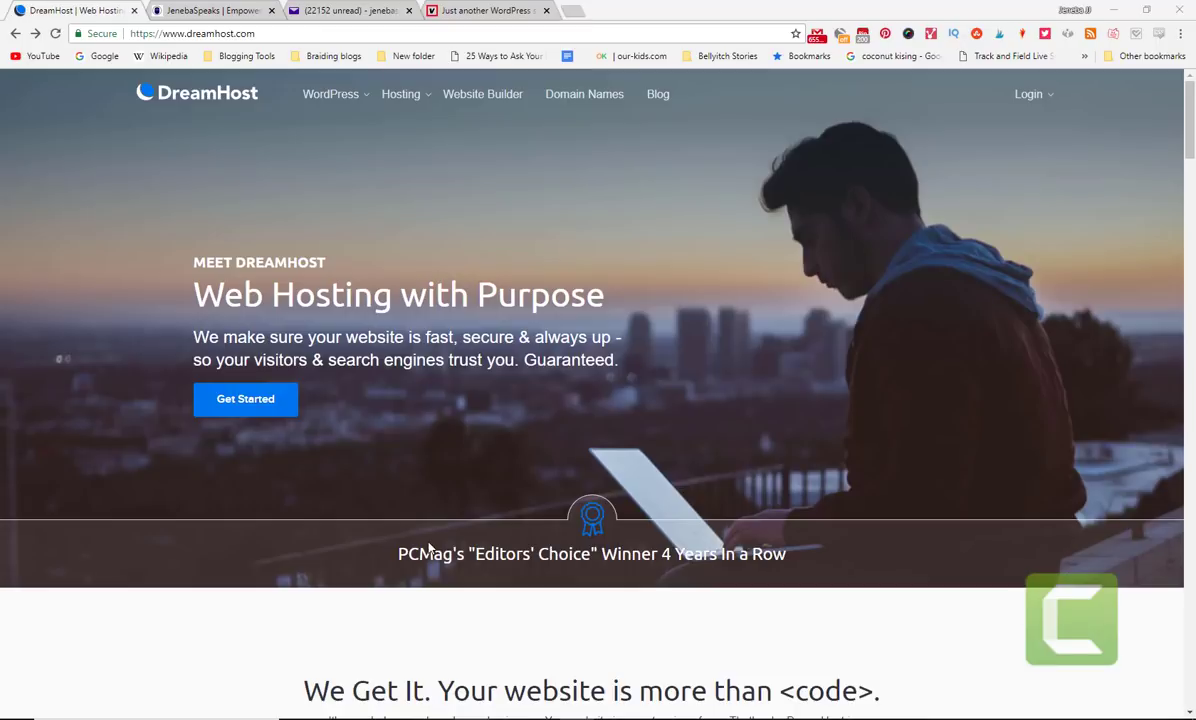
- Open DreamHost's Choose Your Hosting Plan page comparing Shared Hosting, DreamPress and VPS prices
click(257, 410)
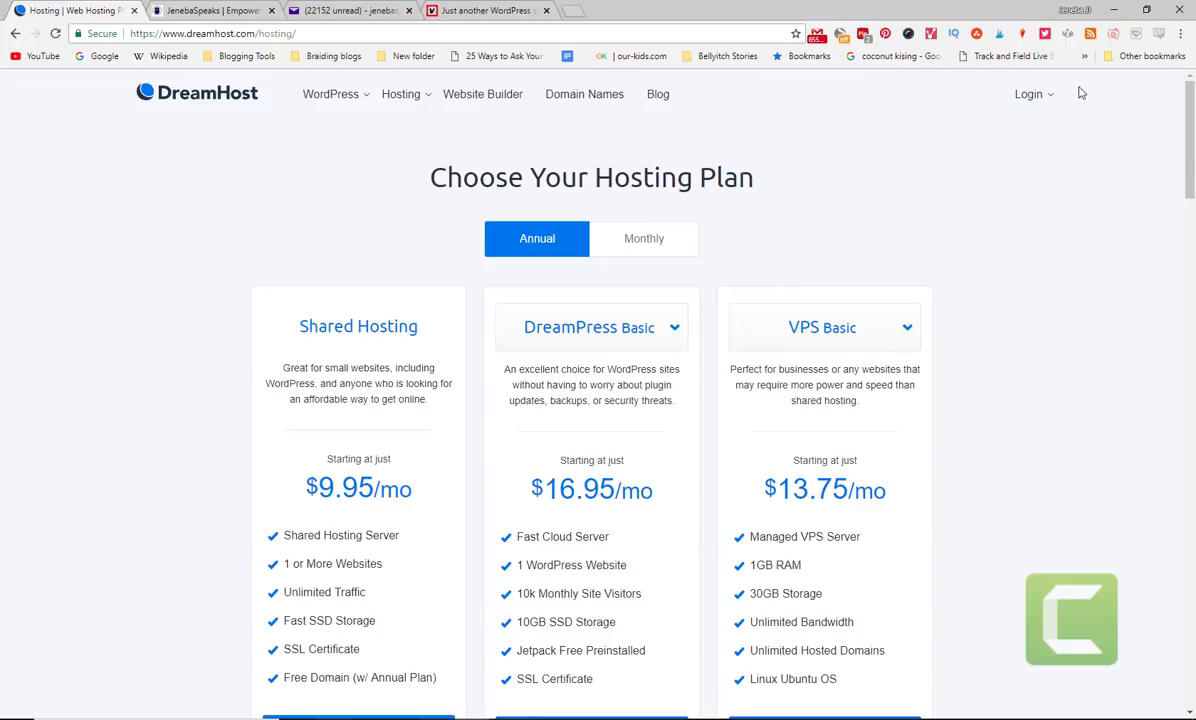
- In the Web Hosting panel, search mypotterymaking.com and add it to the cart for 1 year at $11.95
mouse_move(1030, 94)
click(1018, 130)
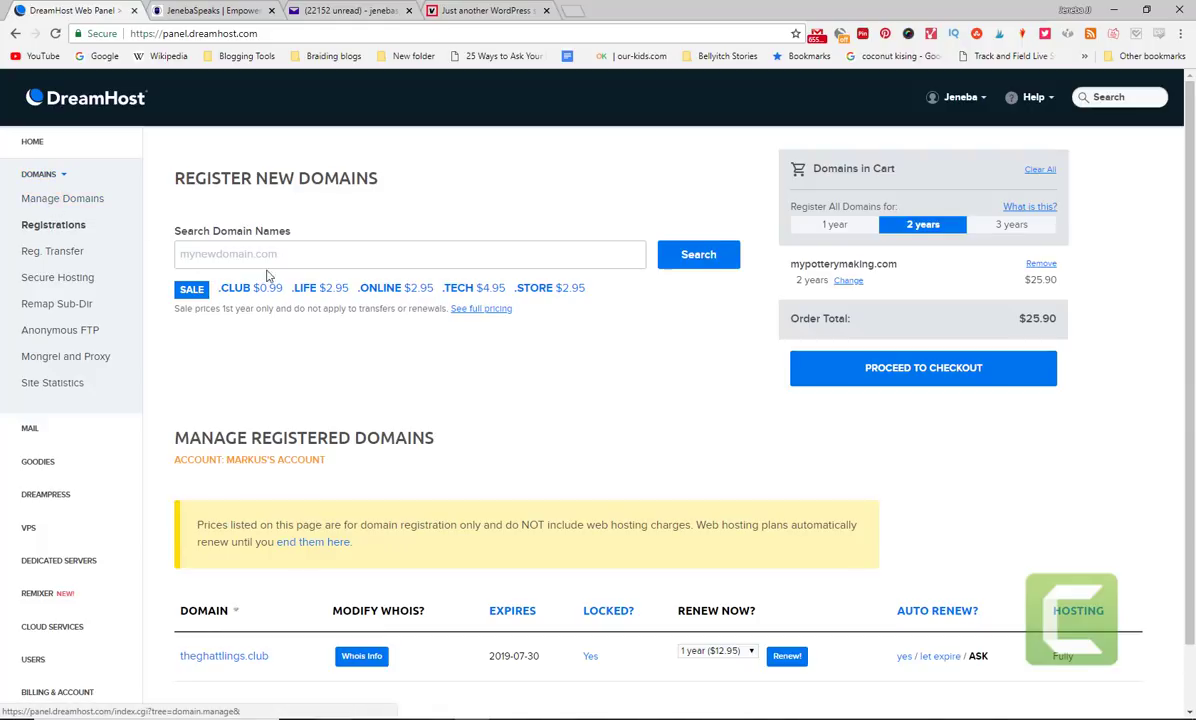
click(241, 254)
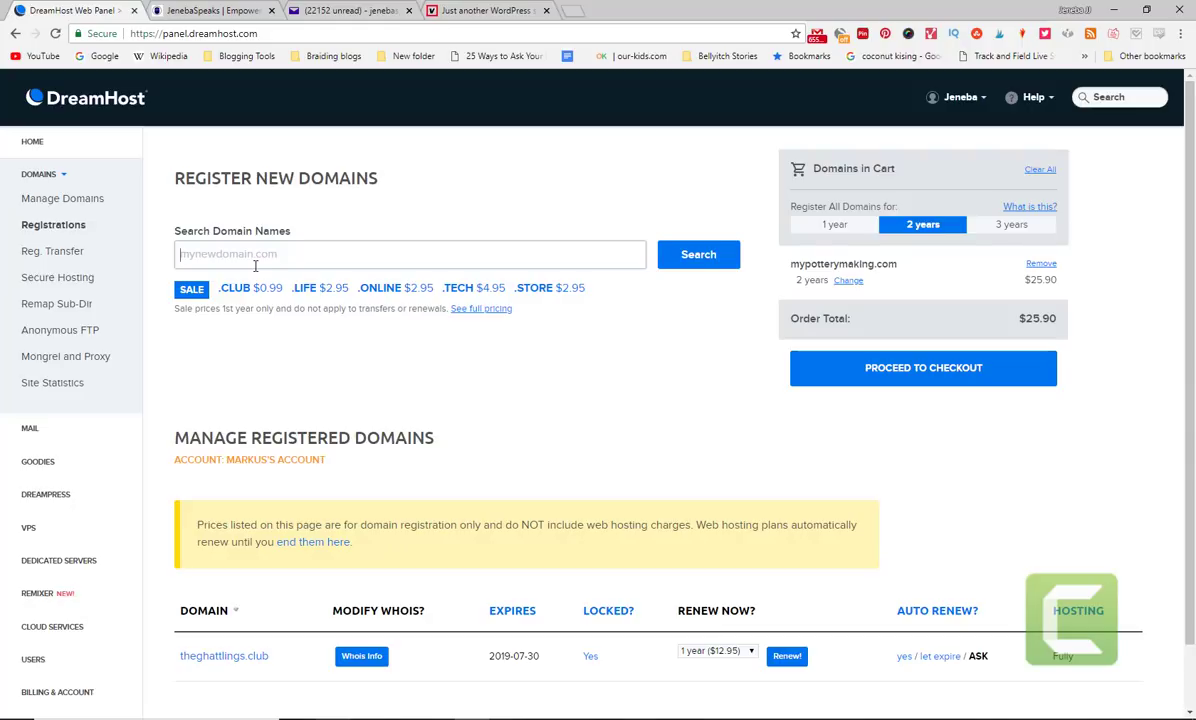
text(mypo)
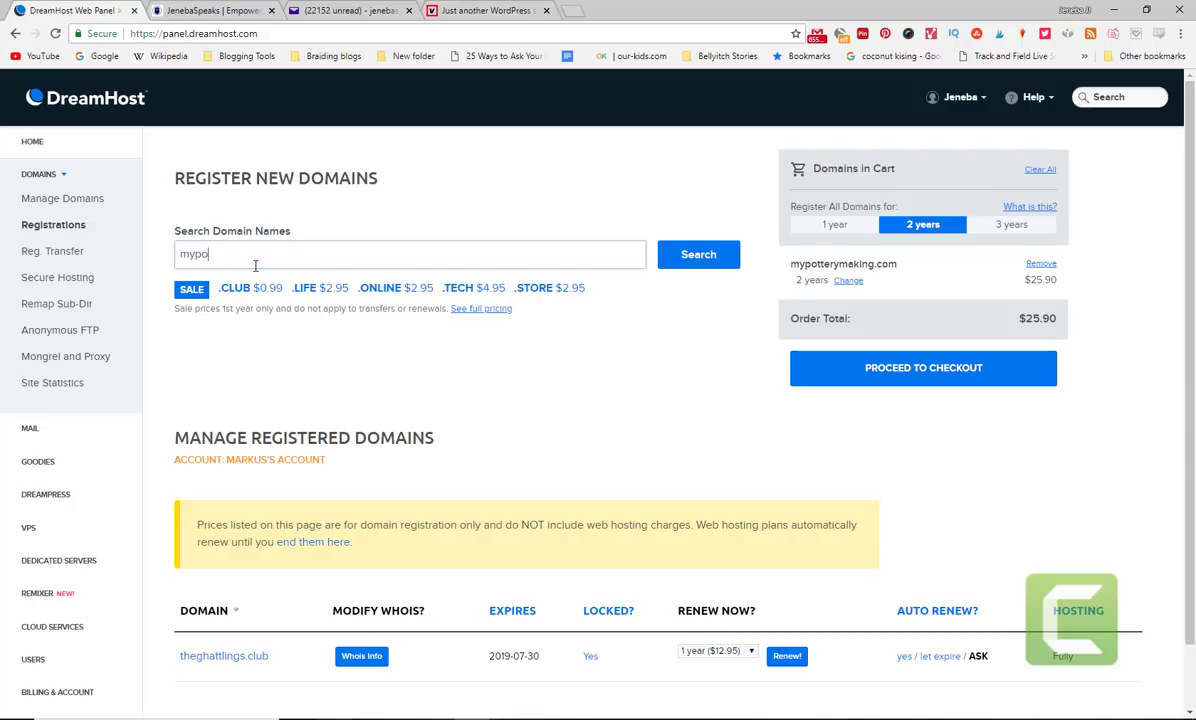
text(tterymaking.com)
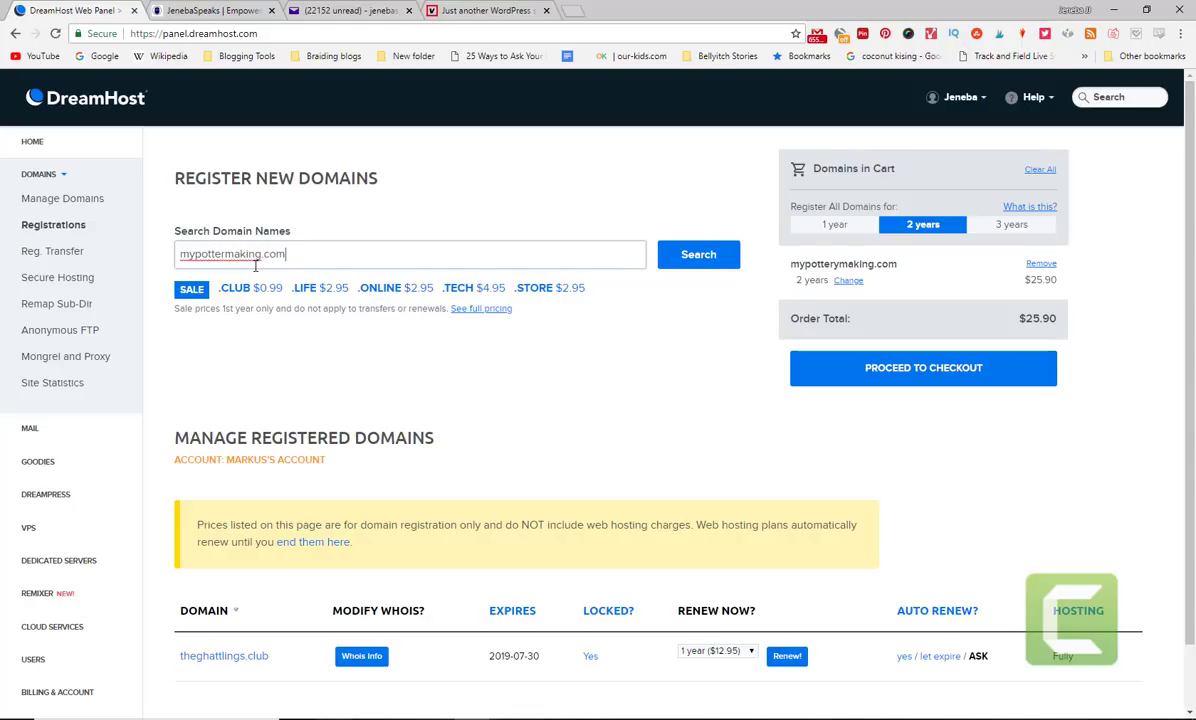
key(Return)
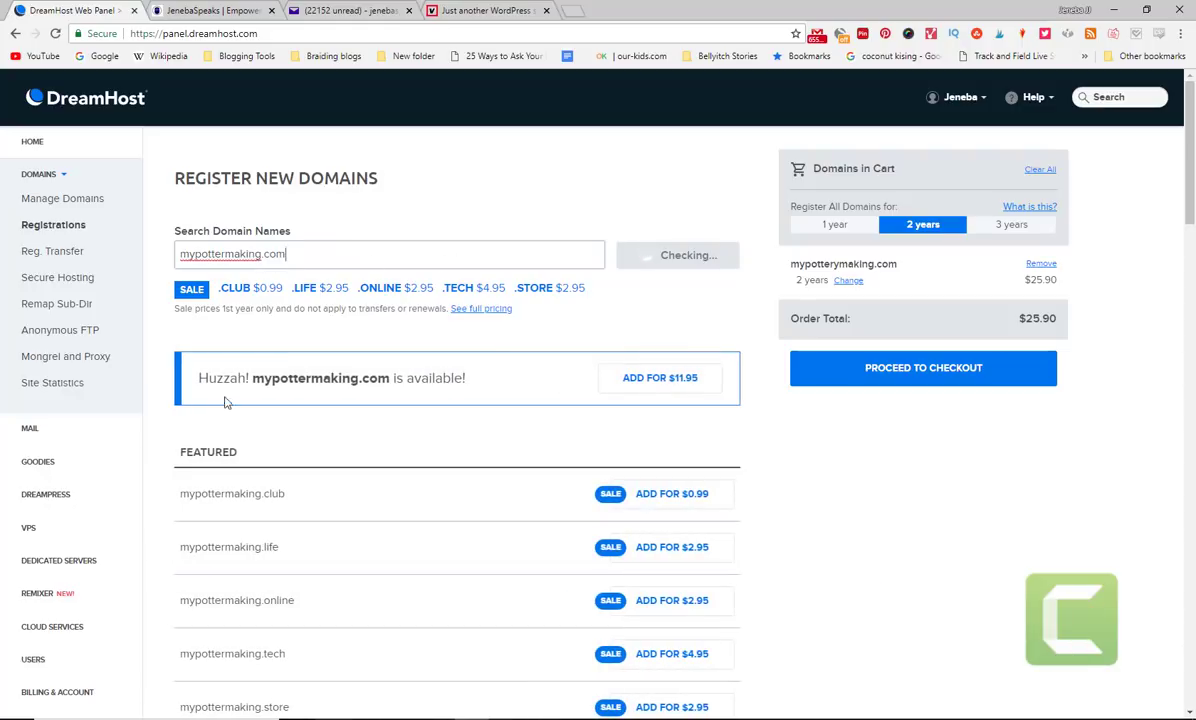
click(681, 385)
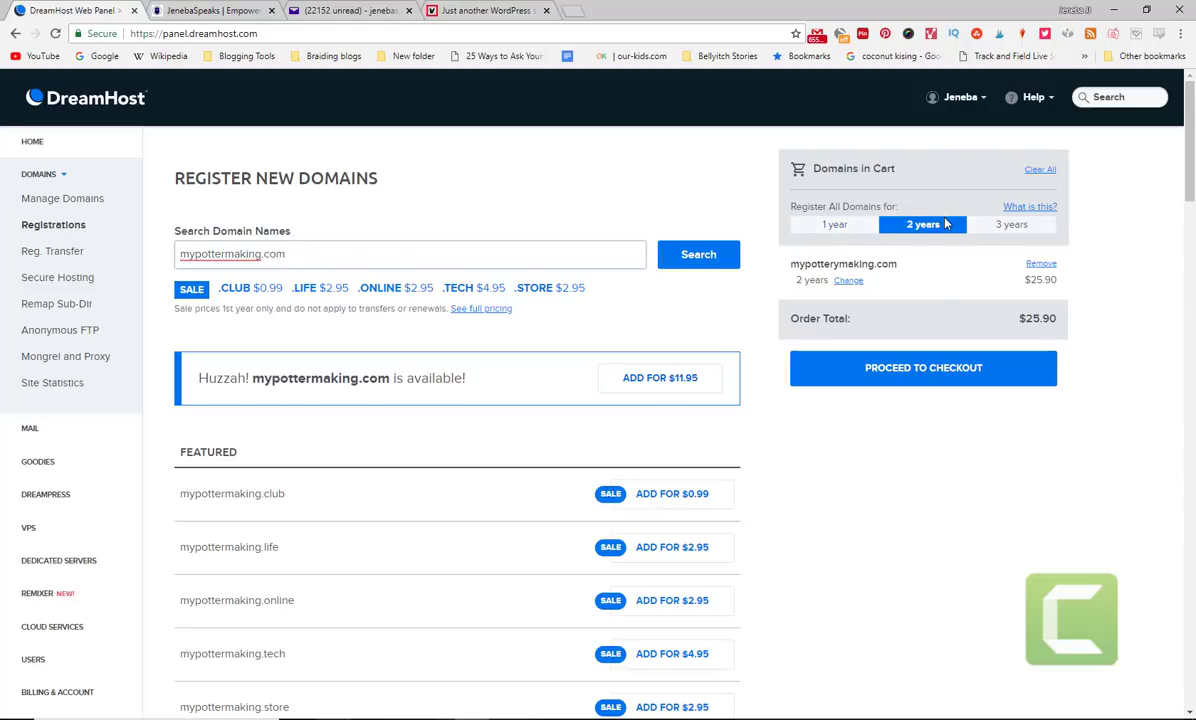
click(805, 224)
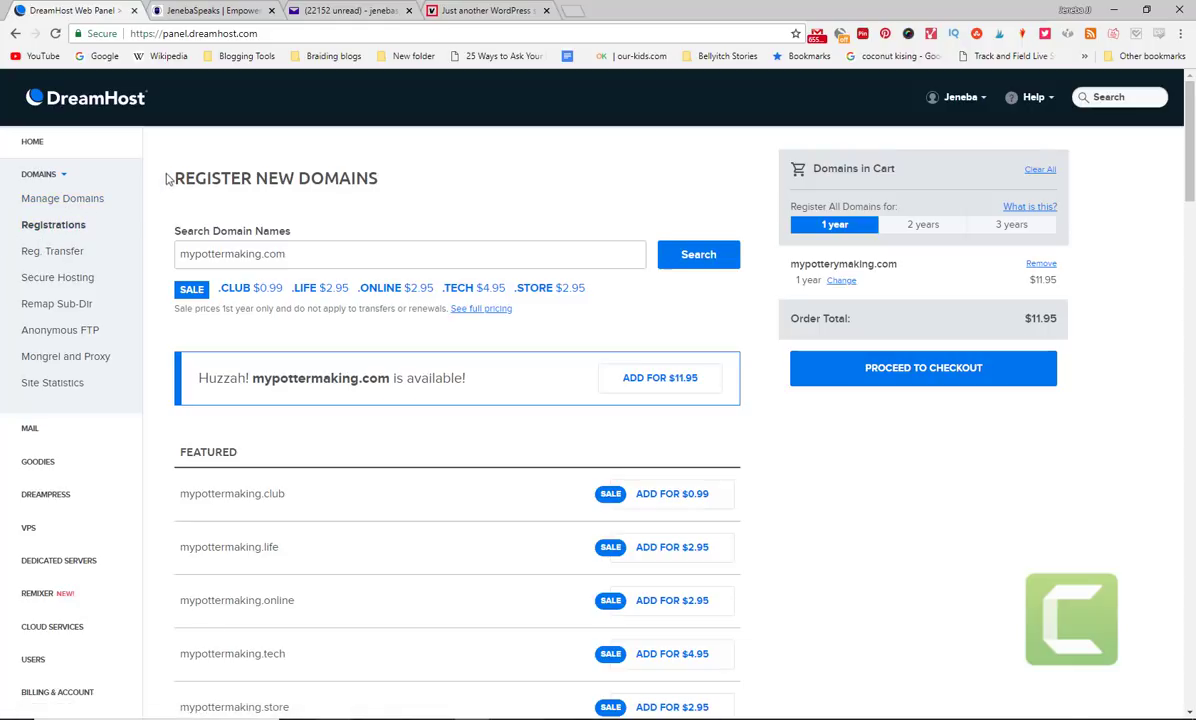
- Glance at the WordPress site and Yahoo Mail tabs, then return to DreamHost's hosted domains list
click(498, 9)
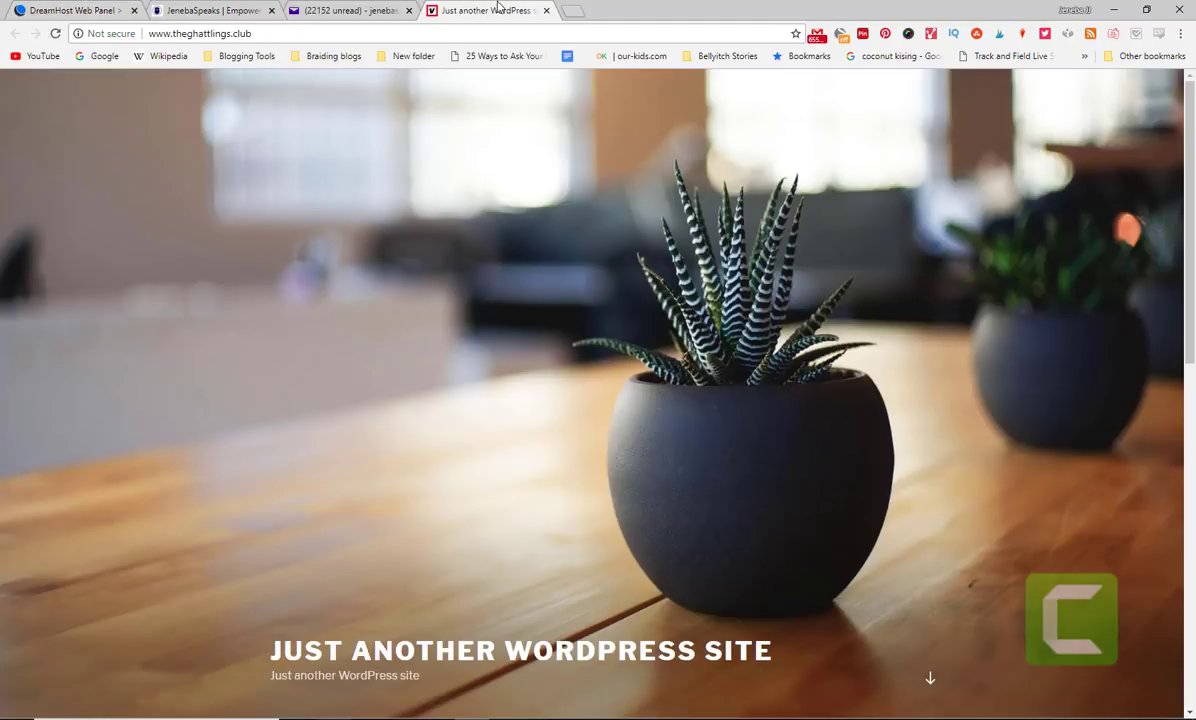
click(340, 9)
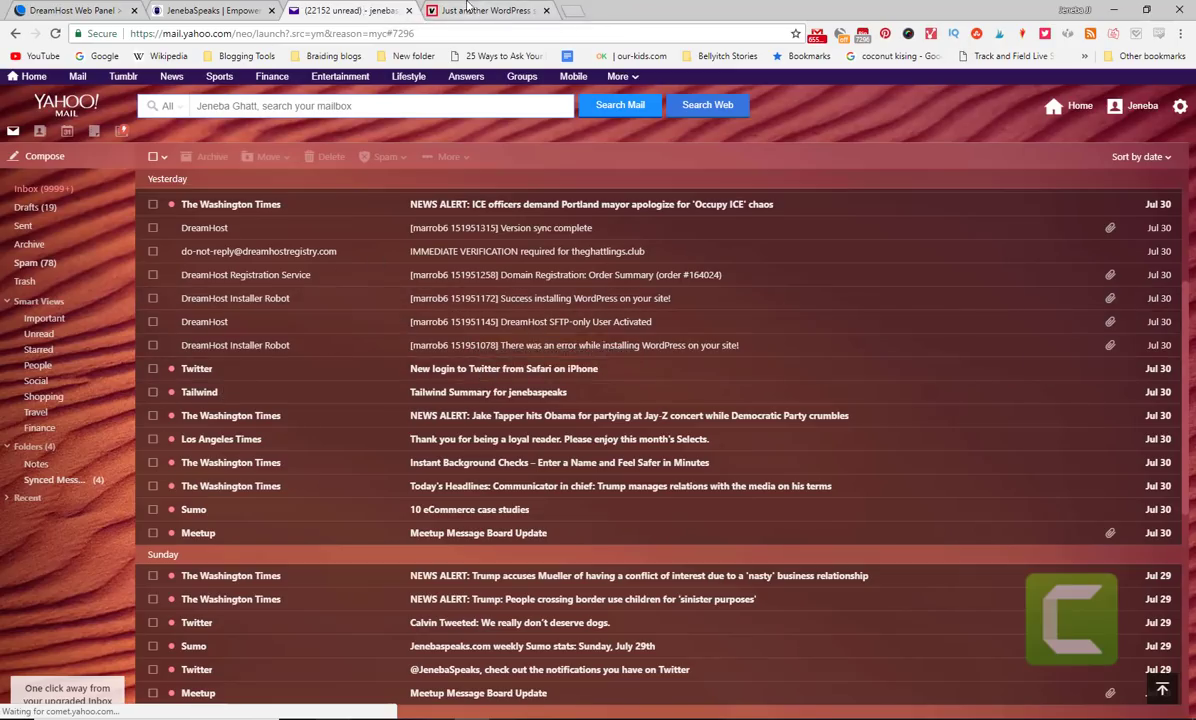
click(80, 10)
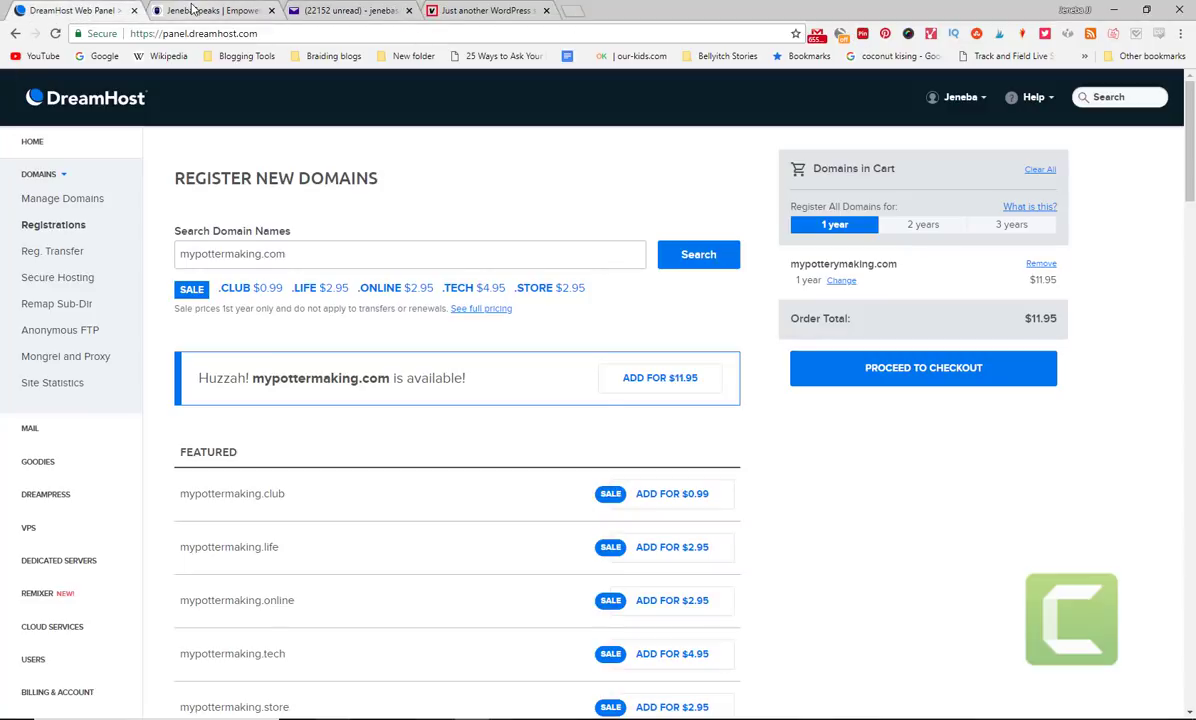
drag(1191, 148, 1193, 100)
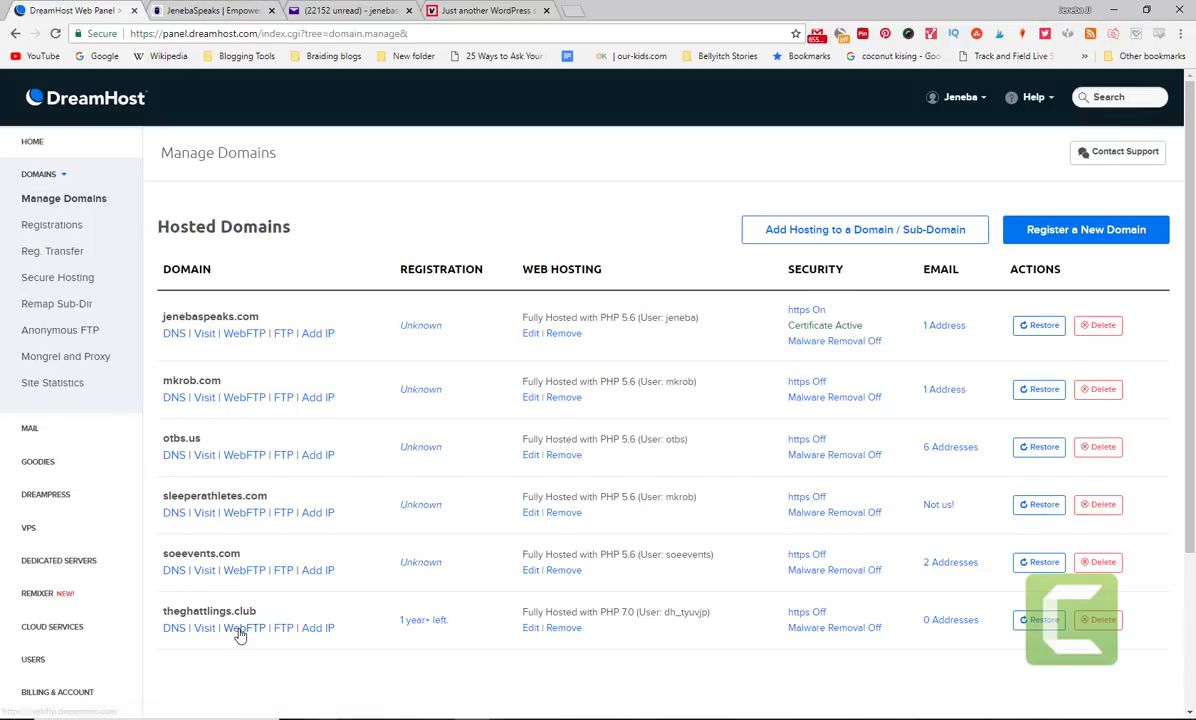
- Open the Domain Registration: Order Summary email for theghattlings.club in Yahoo Mail
click(205, 10)
click(310, 8)
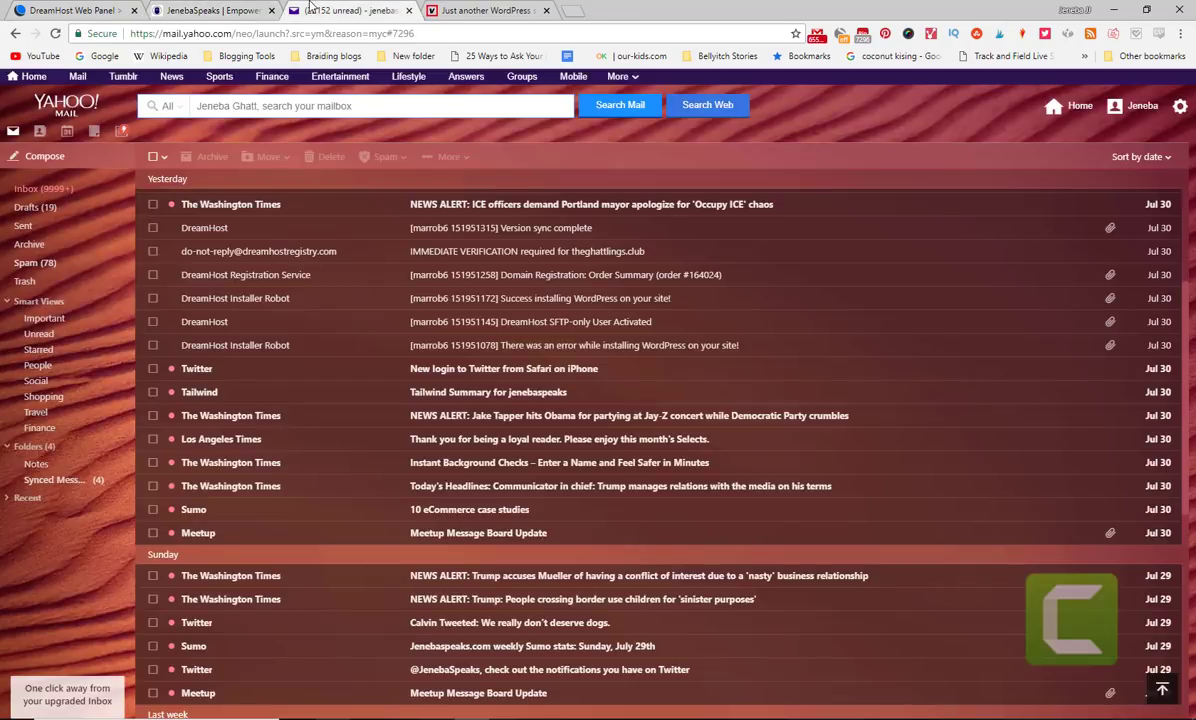
click(482, 10)
click(350, 10)
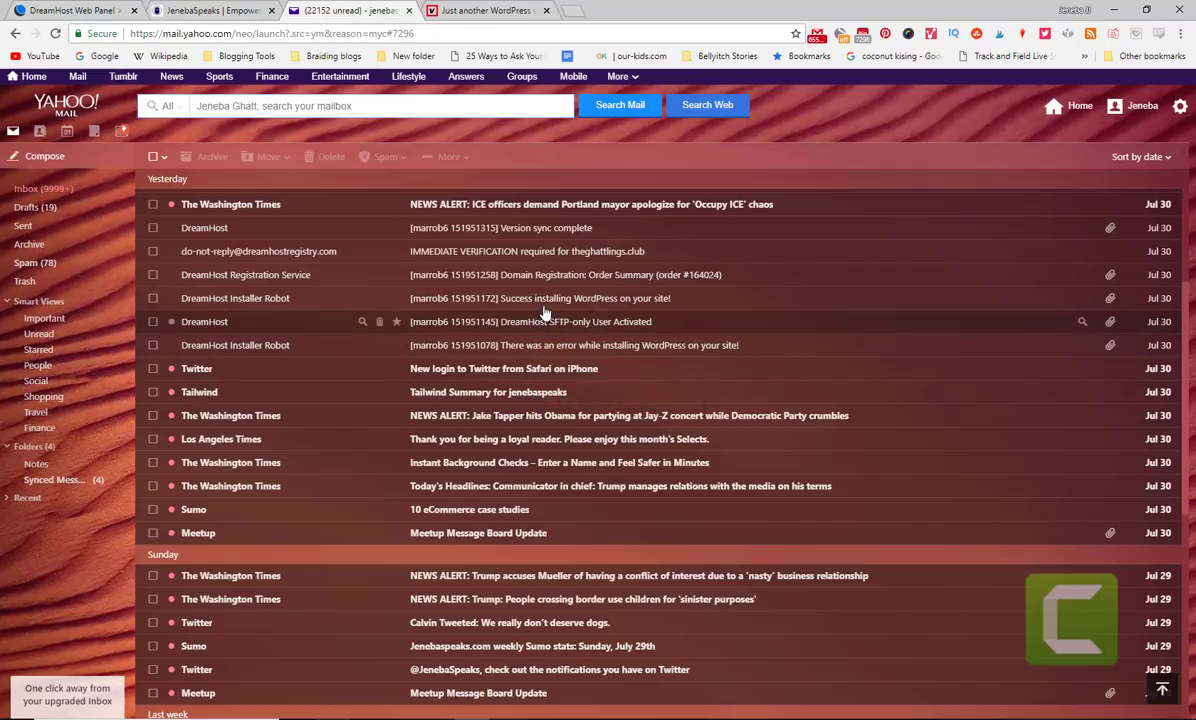
click(561, 280)
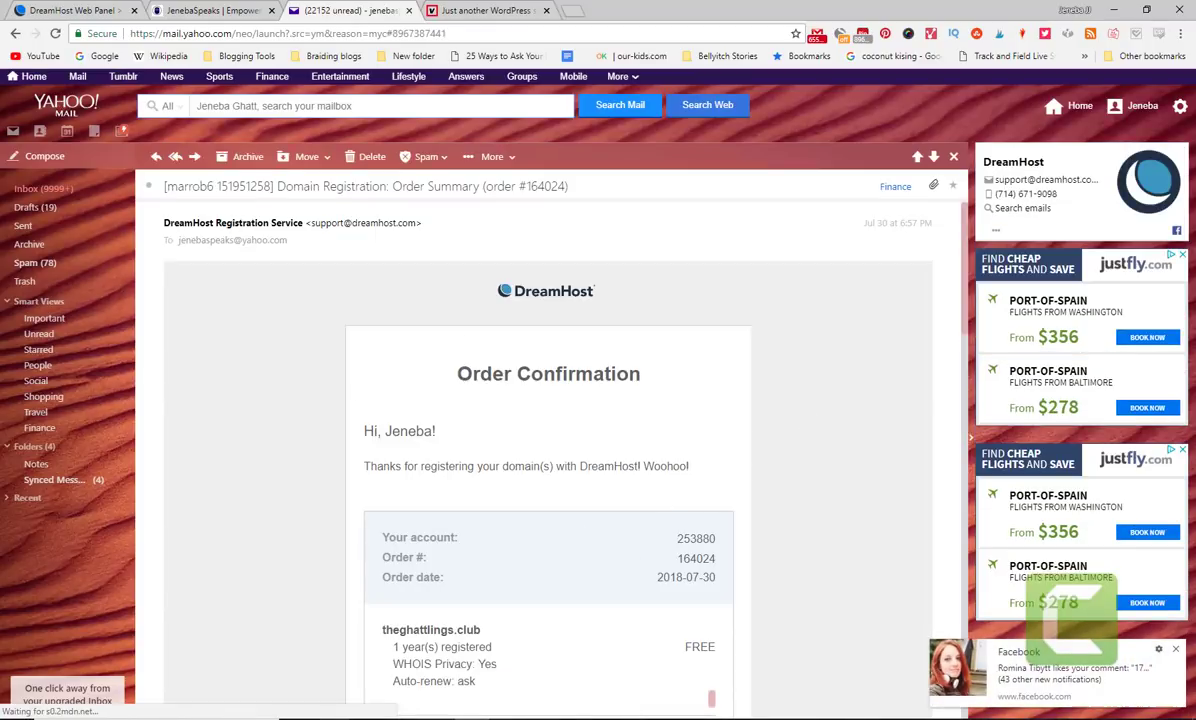
- Dismiss the Facebook popup, go back to the inbox, and return to DreamHost's domain list
click(1174, 651)
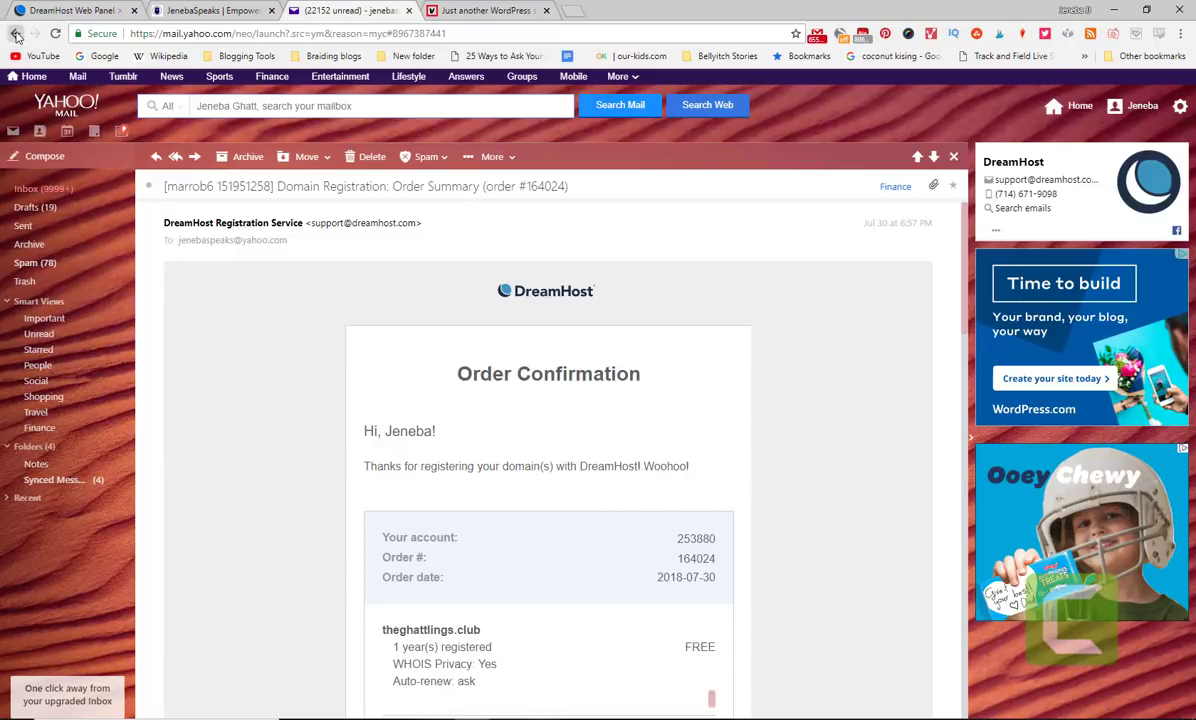
click(16, 35)
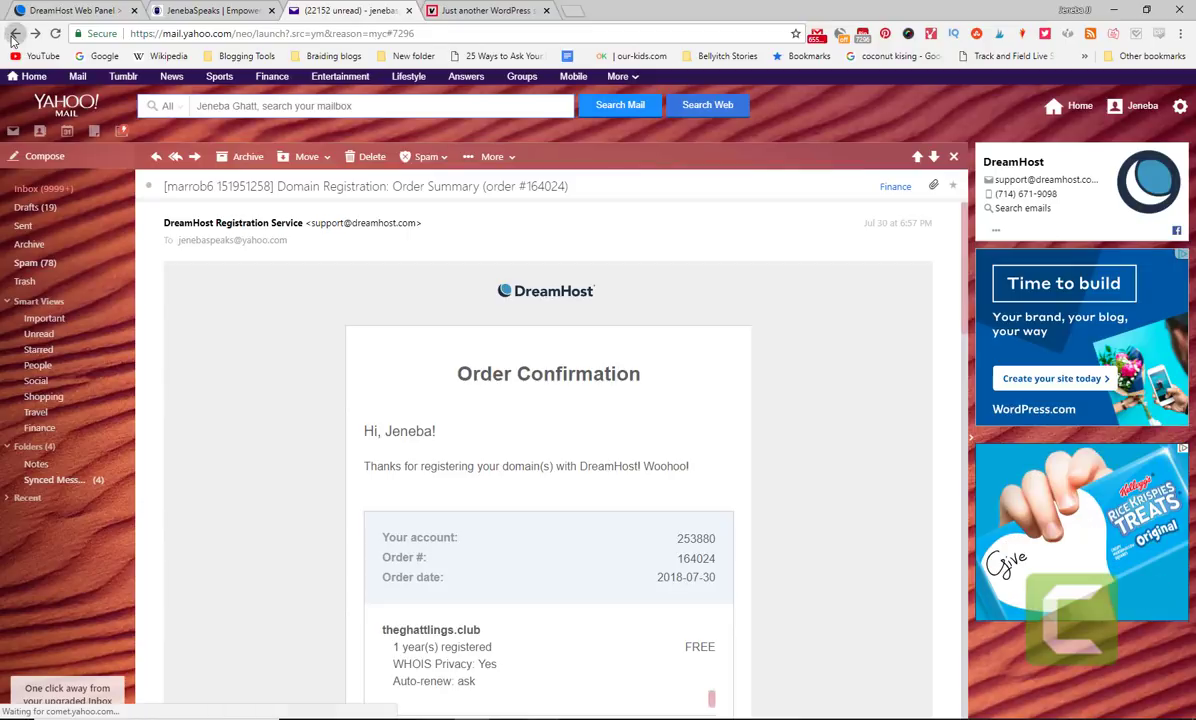
triple_click(356, 222)
click(356, 222)
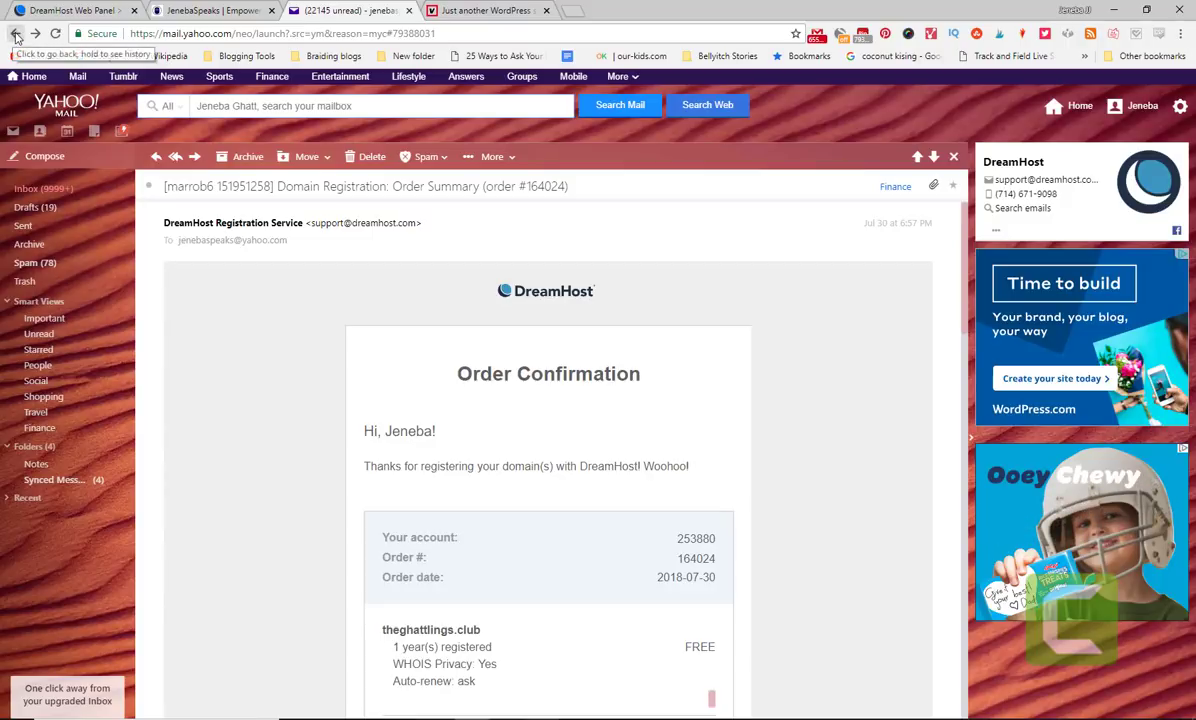
click(16, 36)
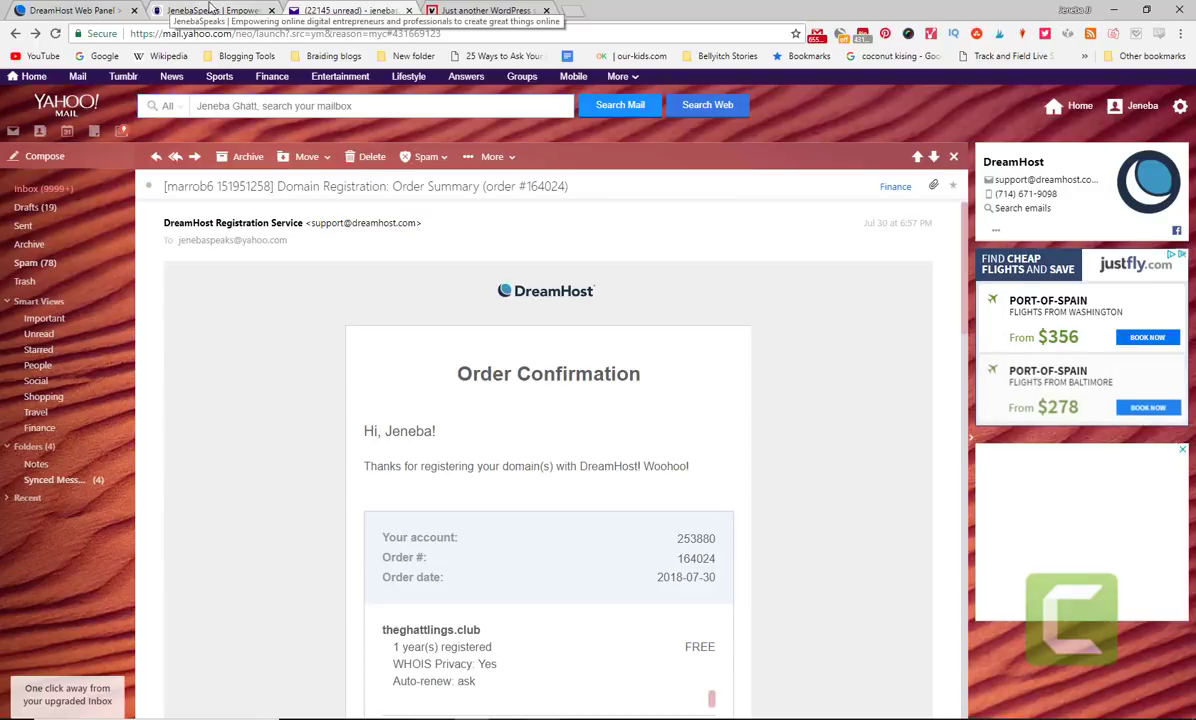
click(78, 9)
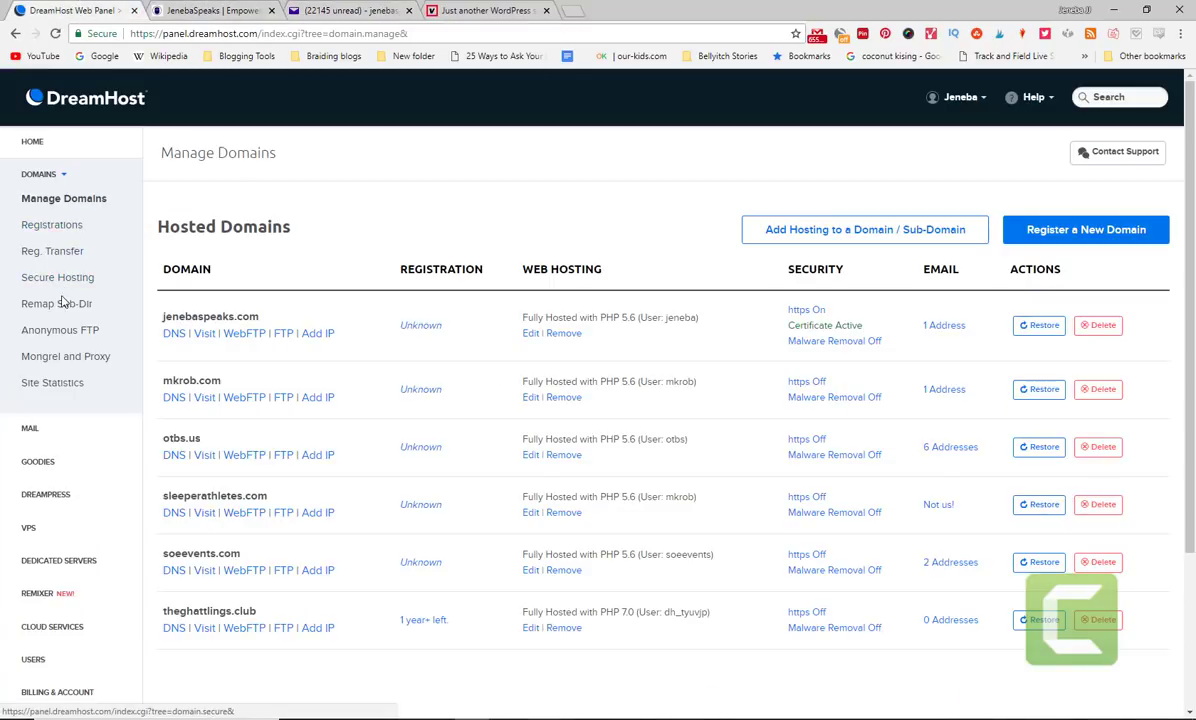
- From GOODIES > One-Click Installs filtered to CMS, open the WordPress 4.9.7 installer
click(55, 466)
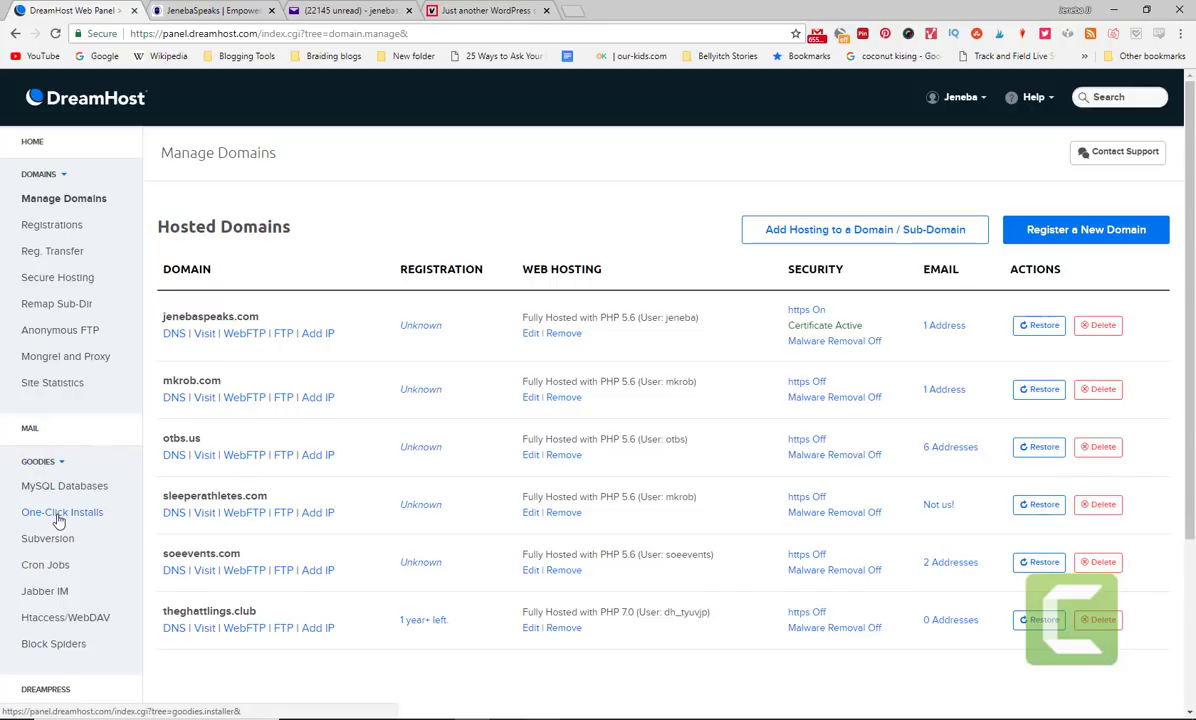
click(59, 515)
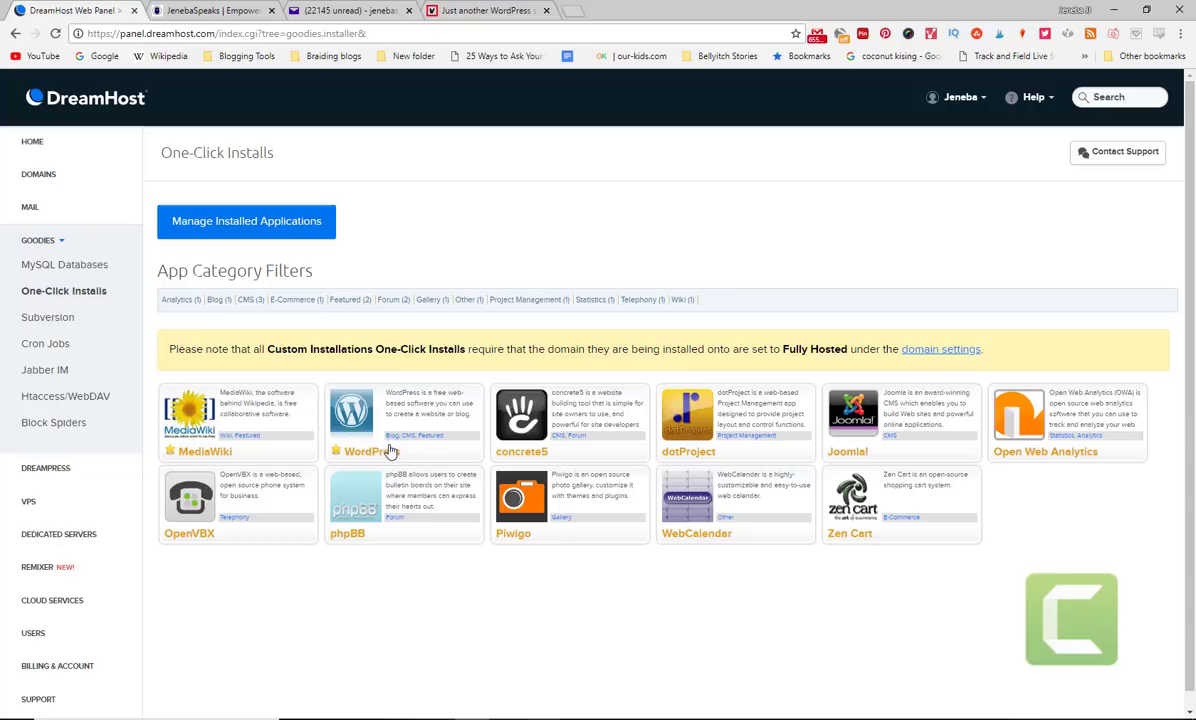
click(410, 438)
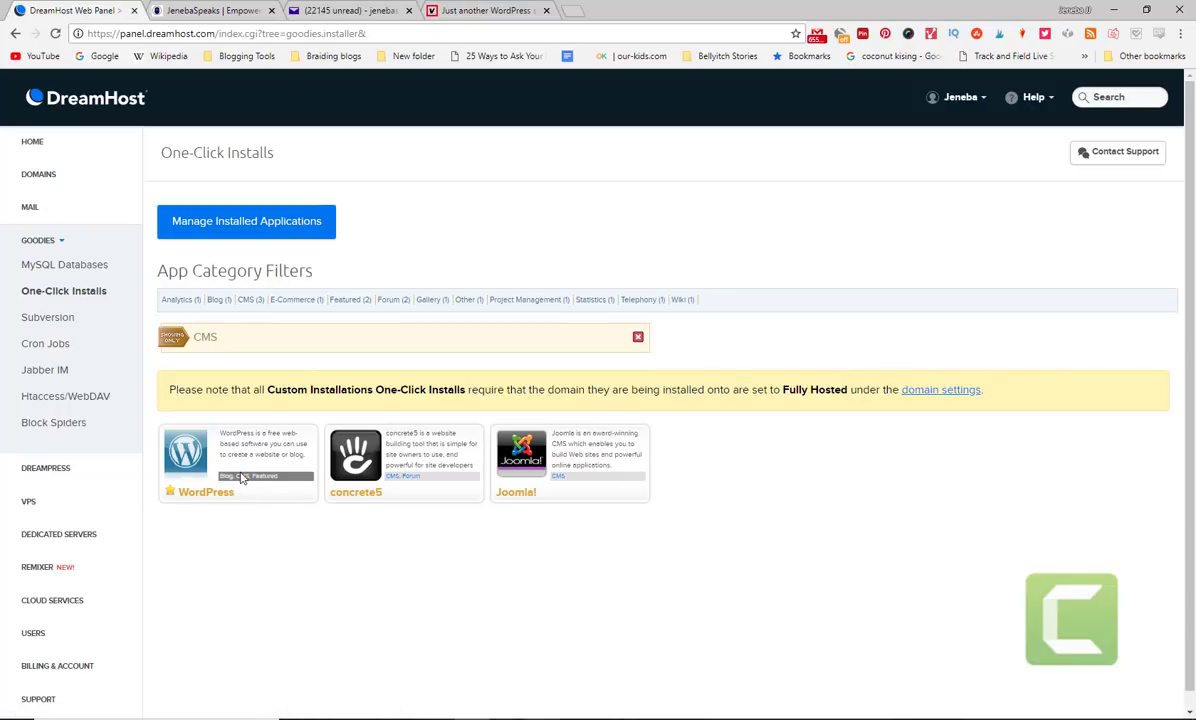
click(190, 452)
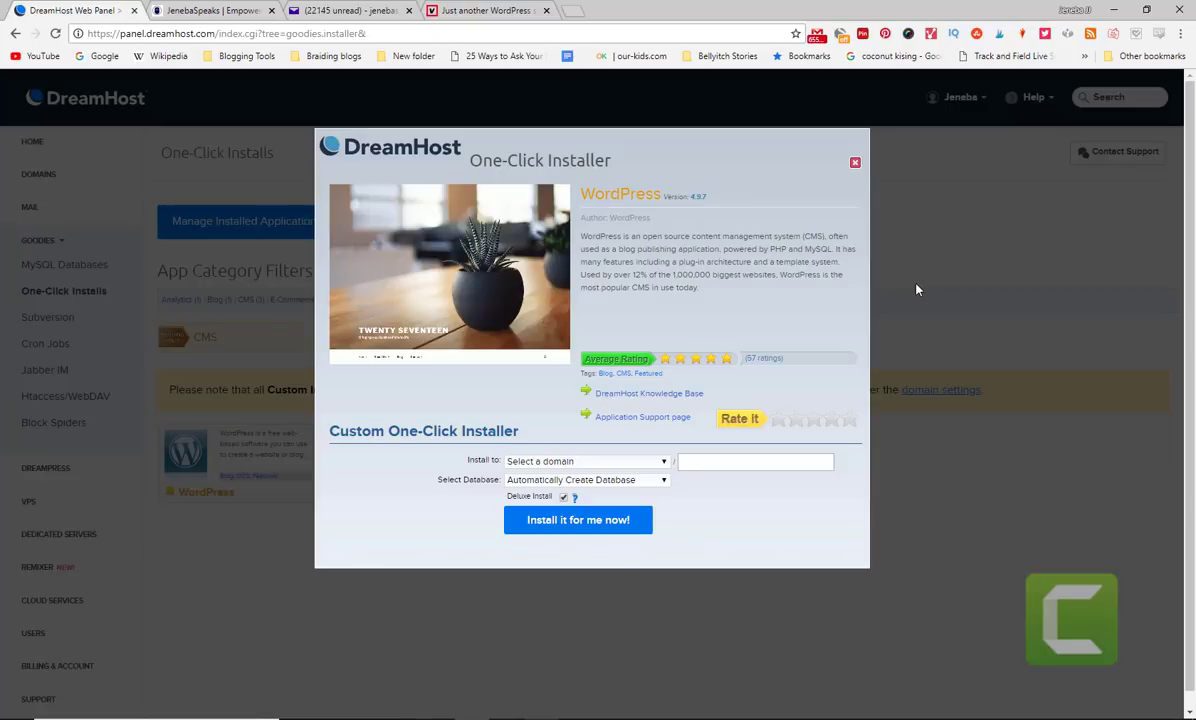
click(665, 465)
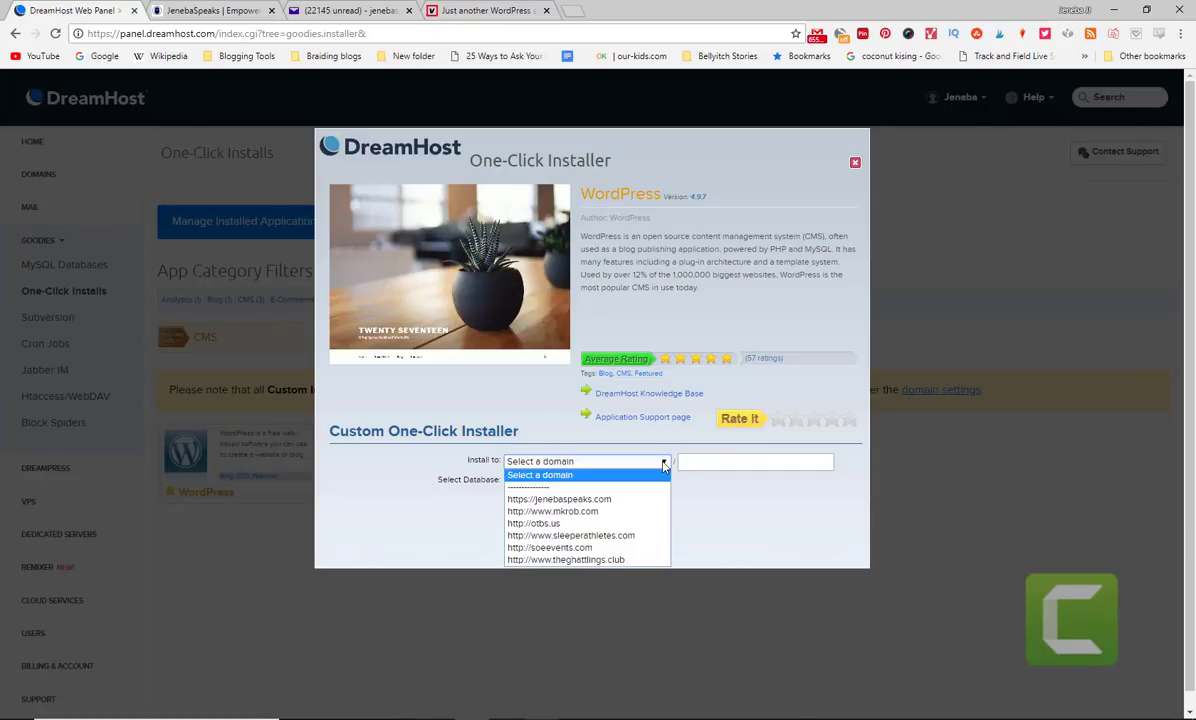
click(621, 562)
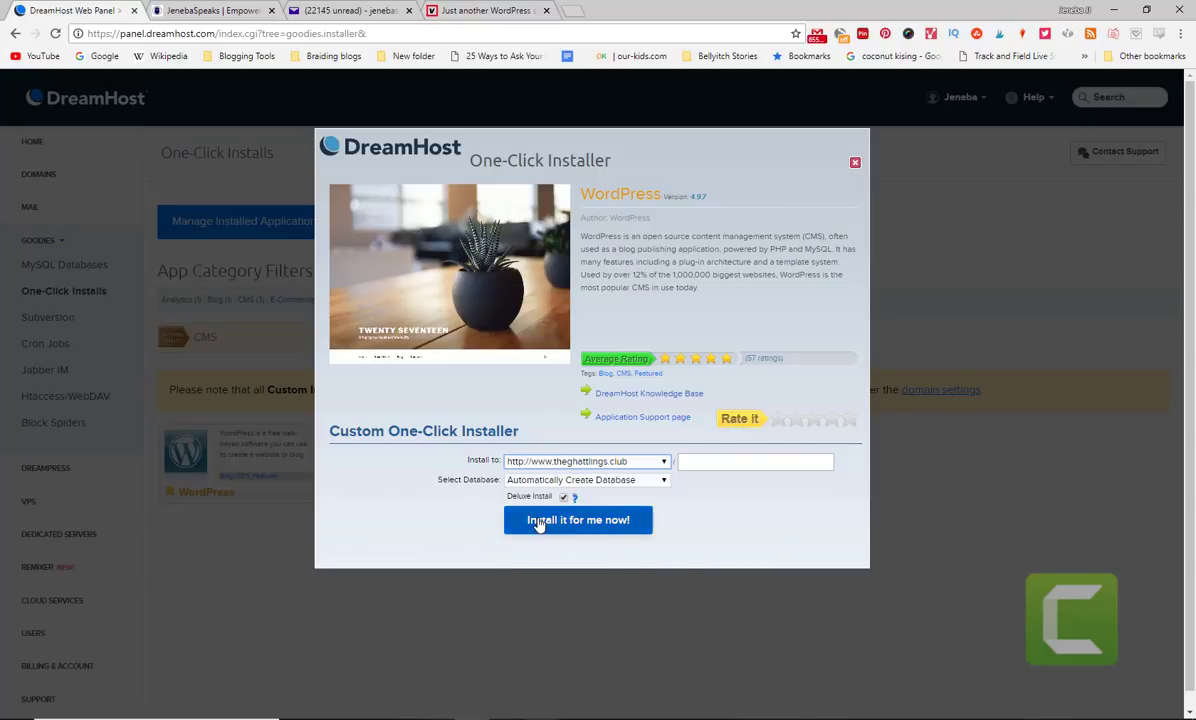
click(854, 164)
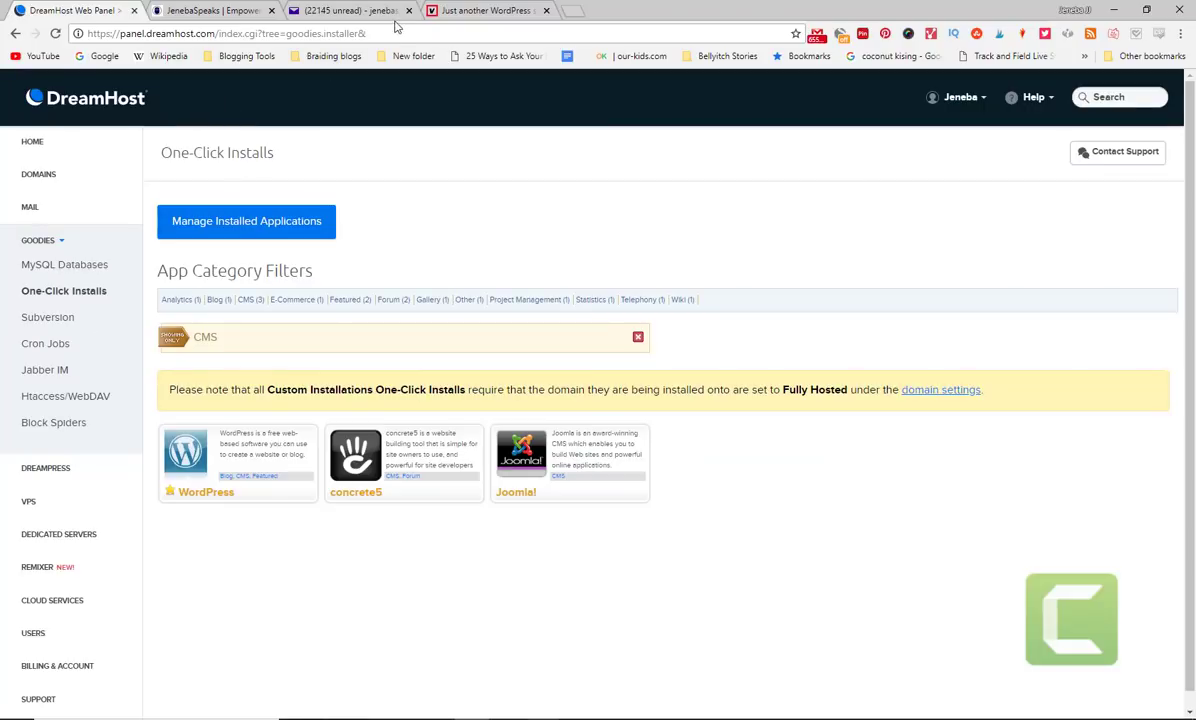
- Read the 'Success installing WordPress on your site!' email, then switch back to DreamHost's One-Click Installs
click(464, 9)
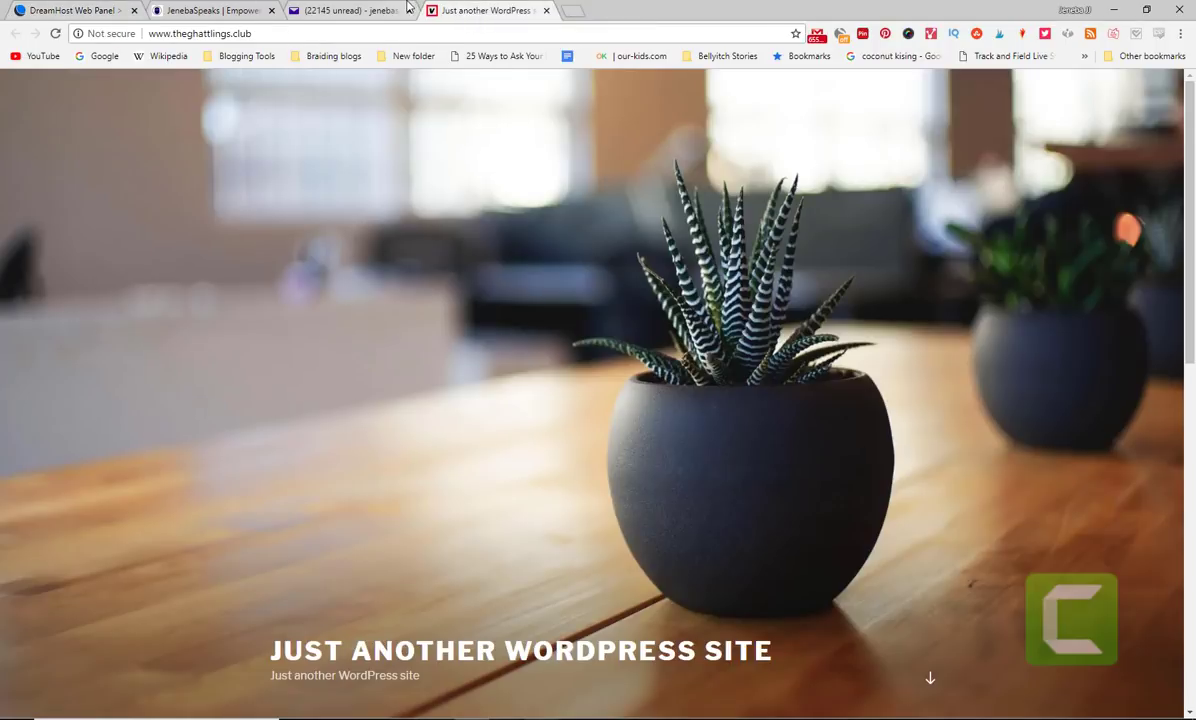
click(358, 10)
click(35, 190)
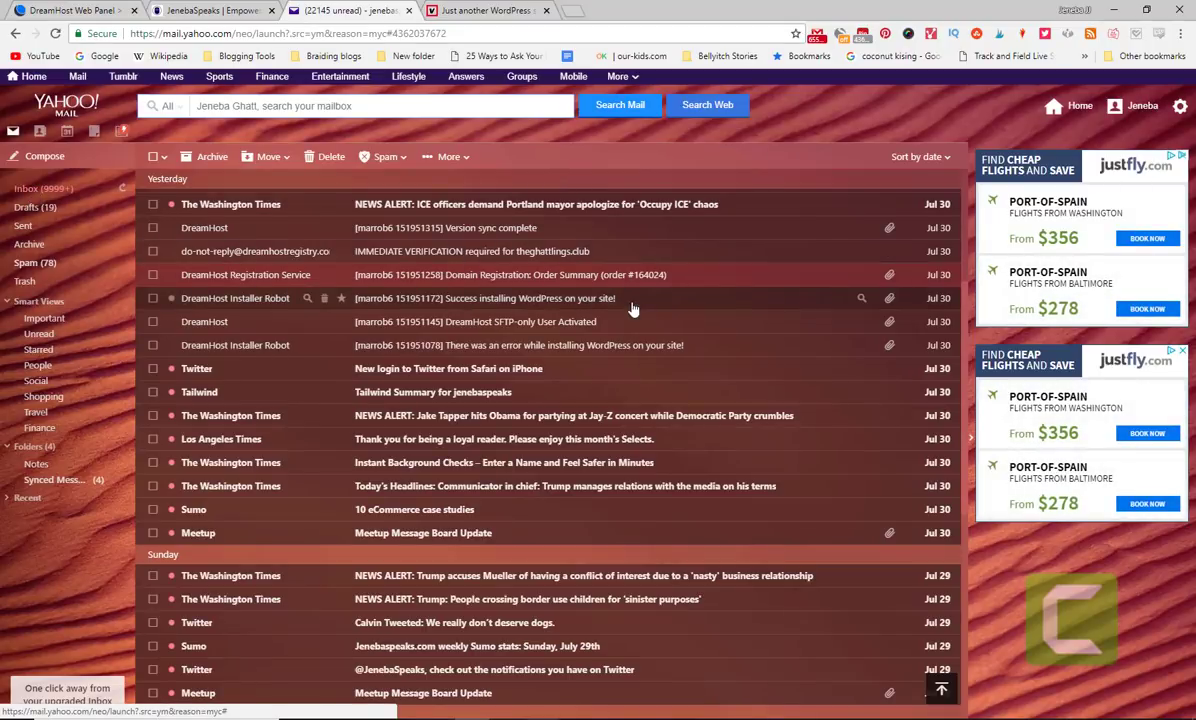
click(509, 302)
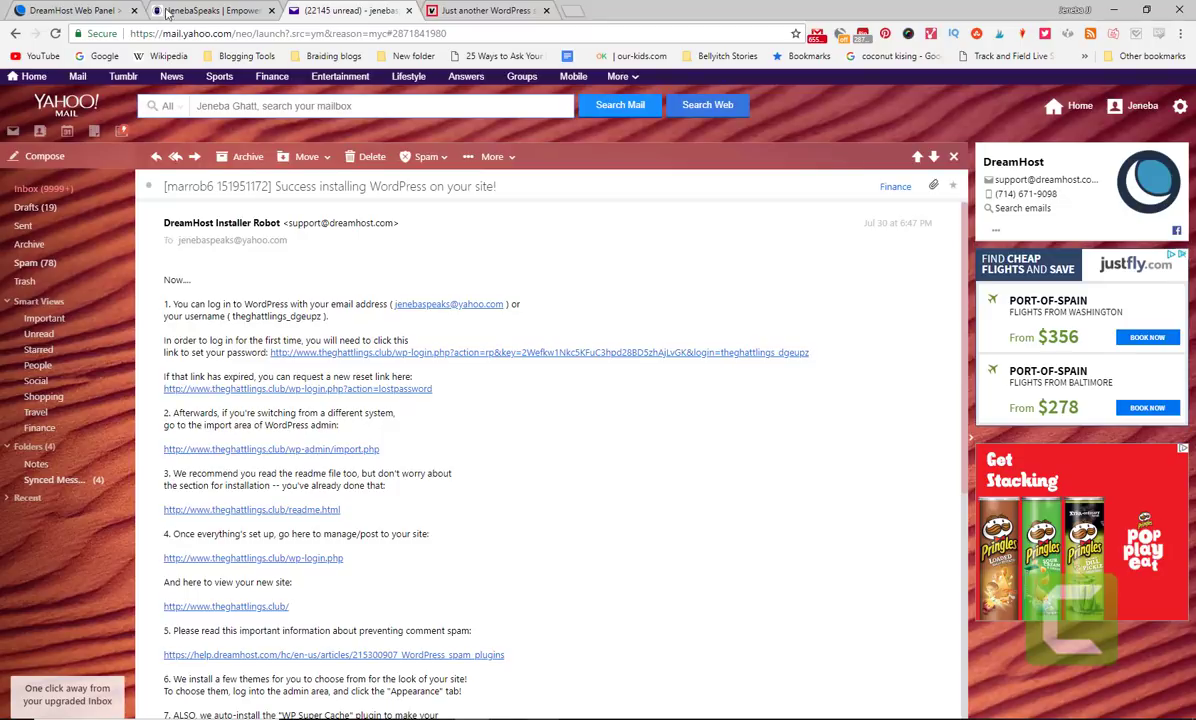
click(230, 10)
click(350, 10)
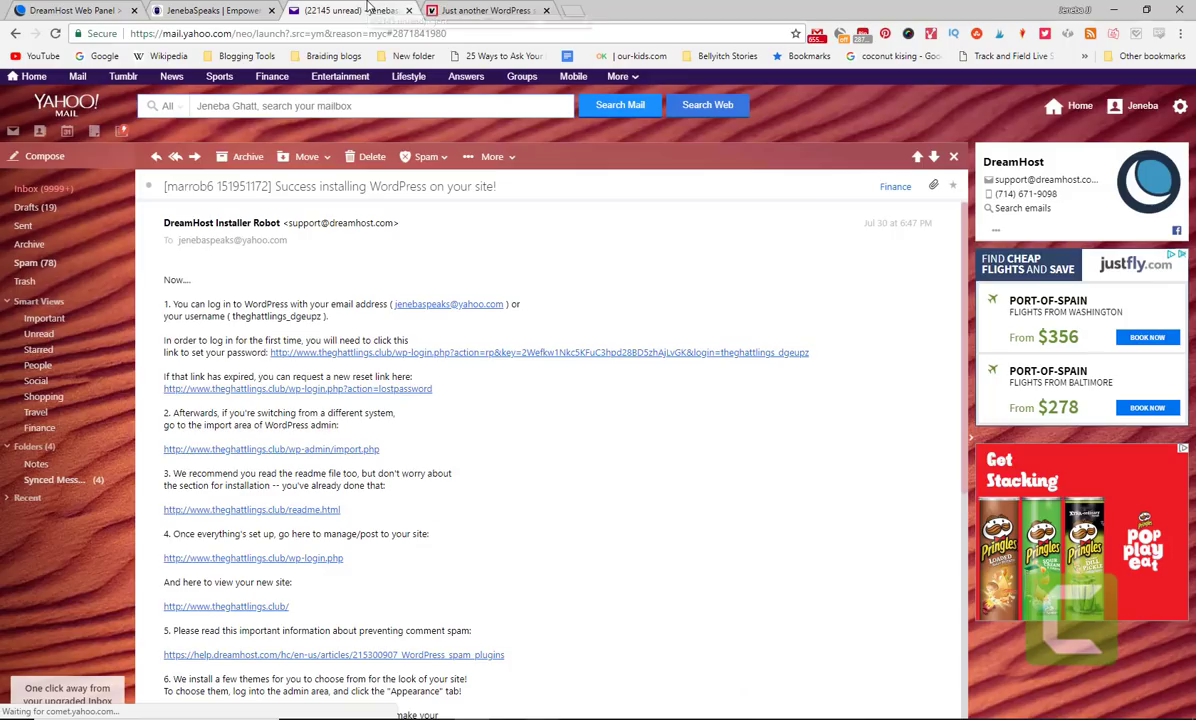
click(62, 9)
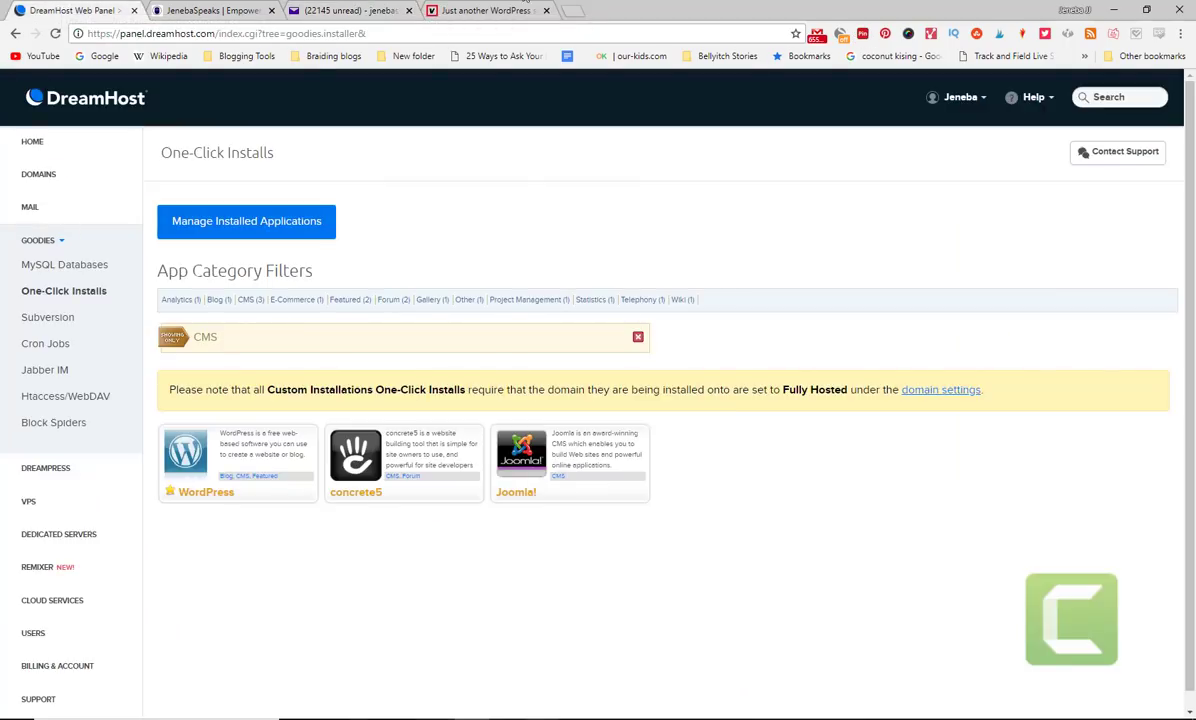
click(450, 10)
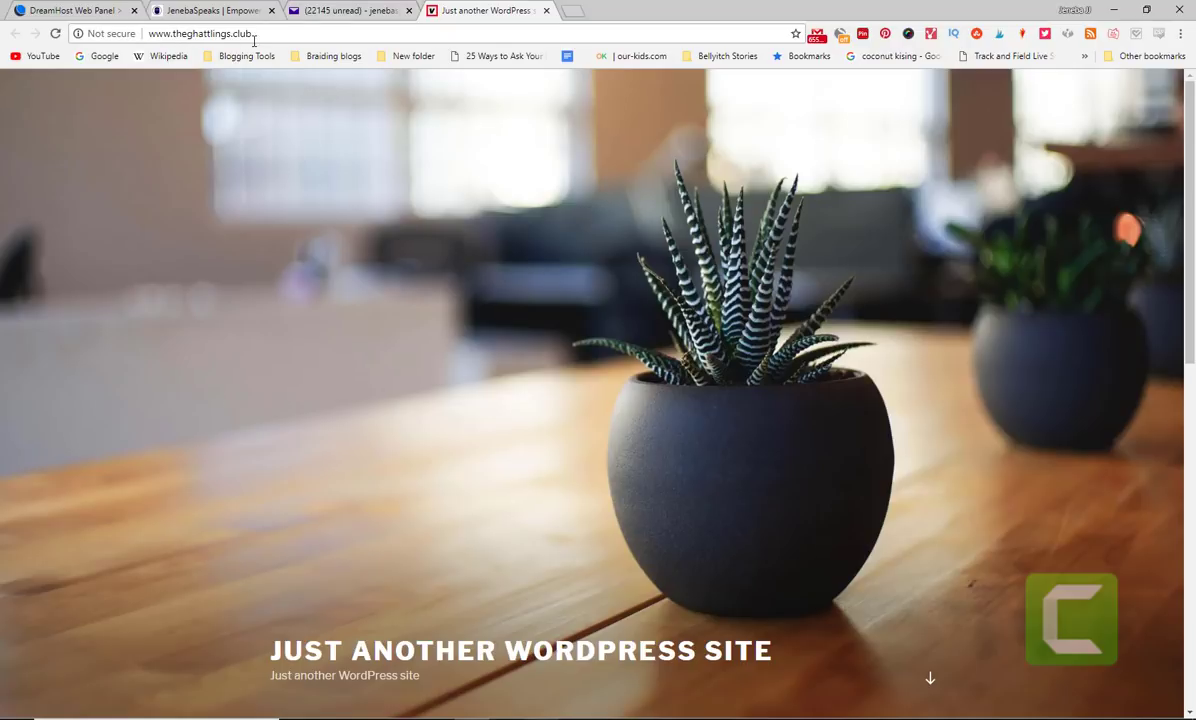
double_click(155, 34)
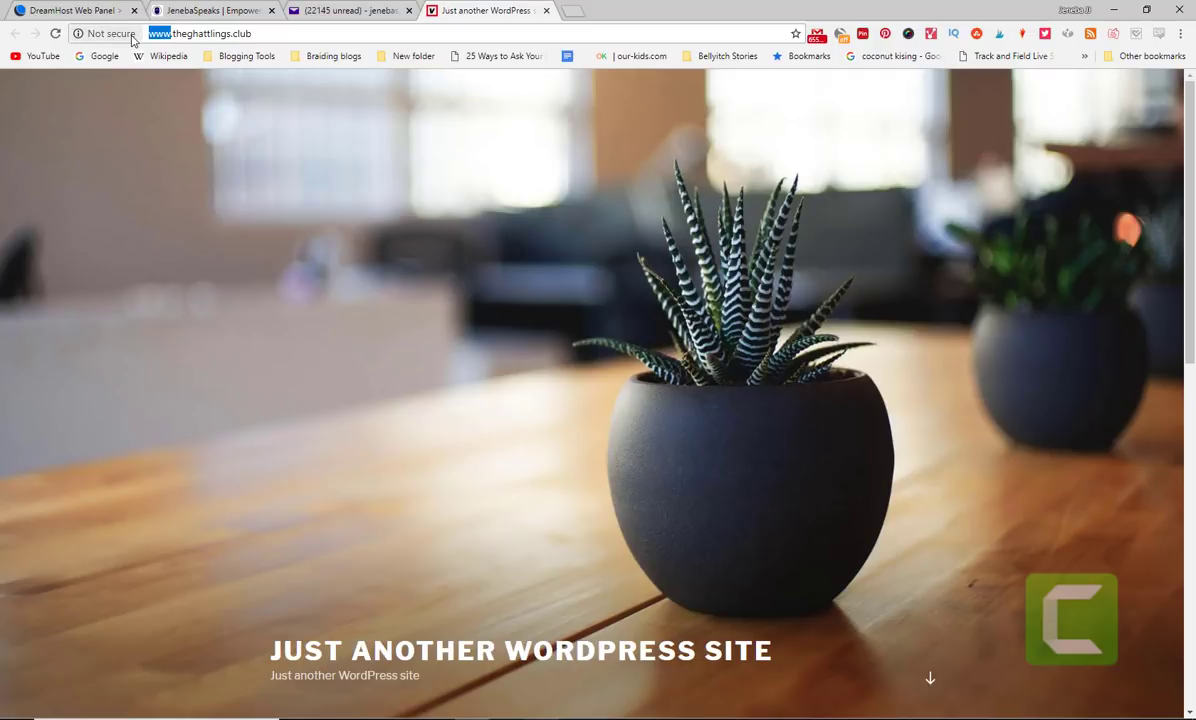
key(BackSpace)
key(Delete)
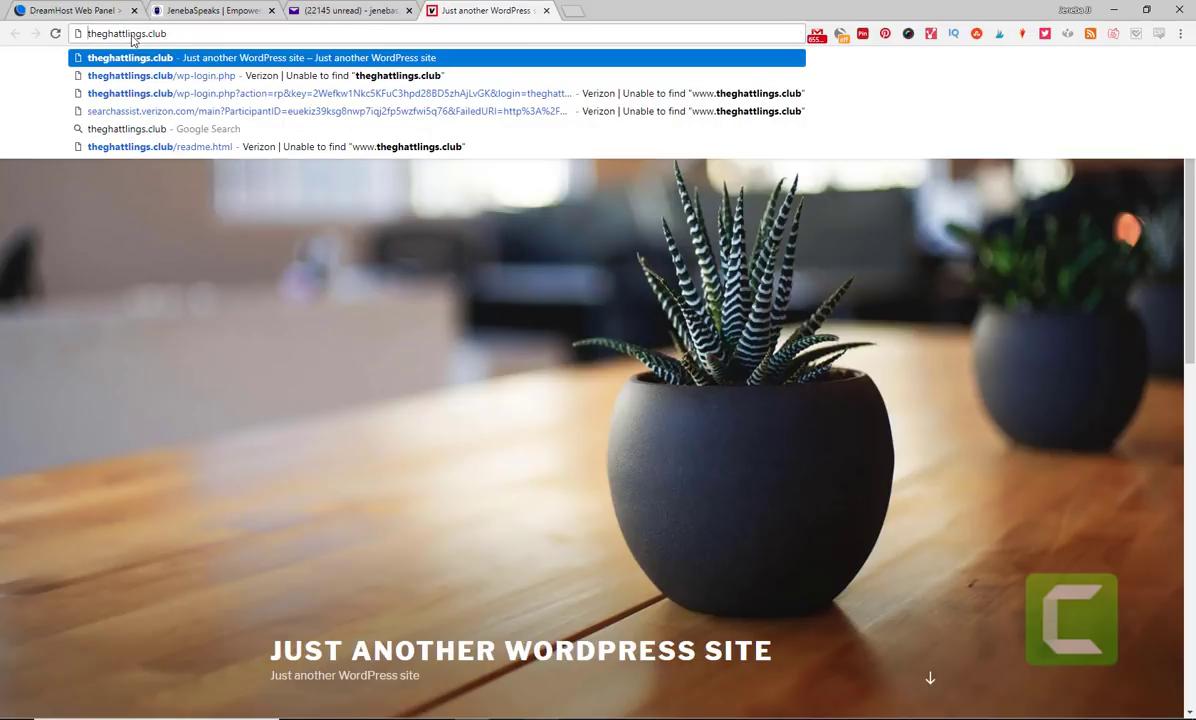
key(Return)
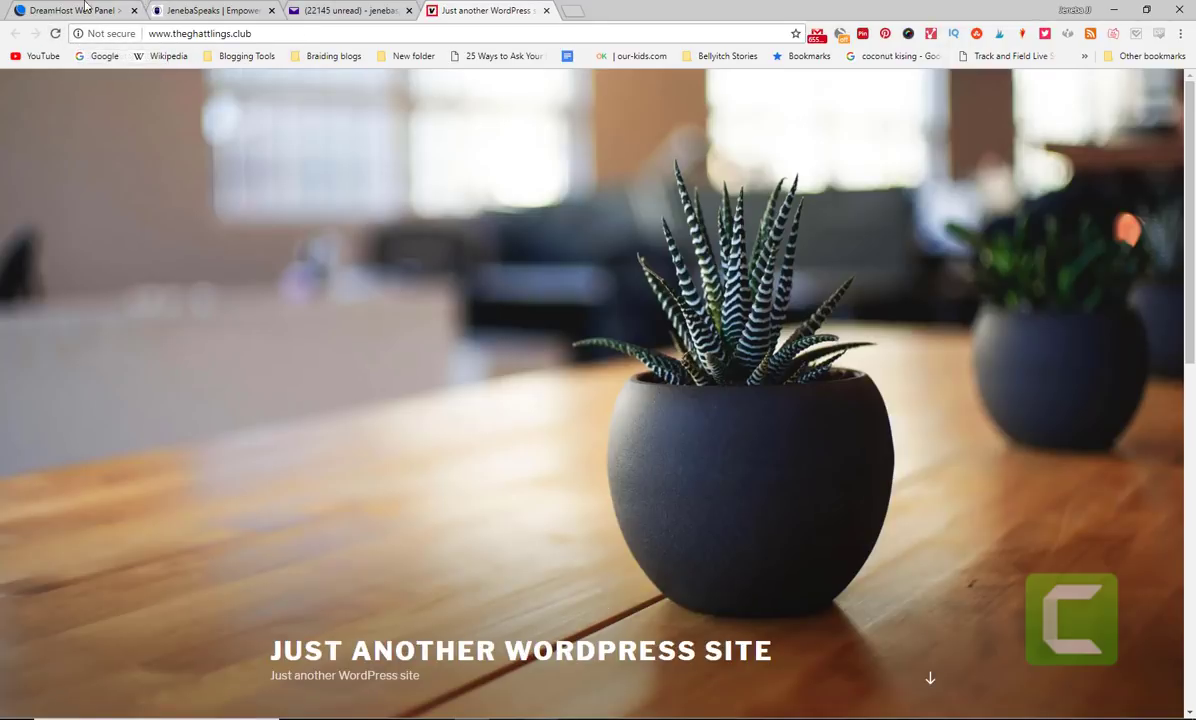
- Check the DreamHost installs page and the site tab, then return to the DreamHost panel
click(67, 8)
click(474, 8)
click(70, 9)
- Open the site's wp-login.php link from the installer email and try logging in with the account's email address
click(330, 9)
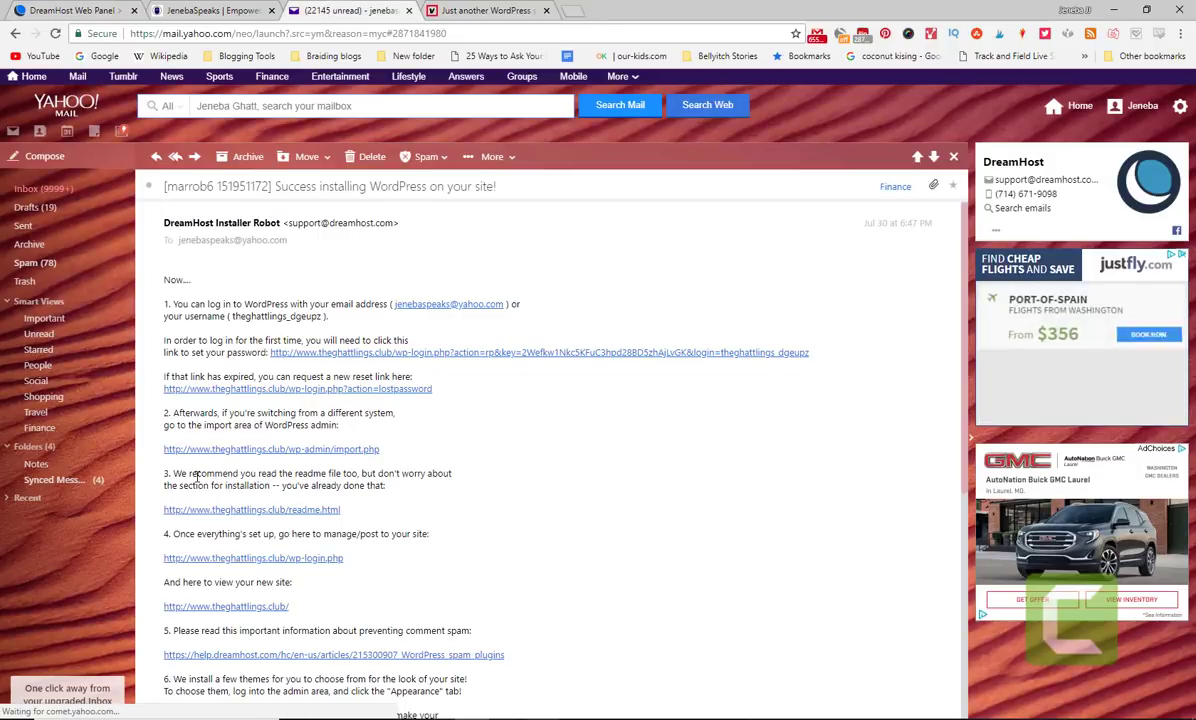
click(297, 566)
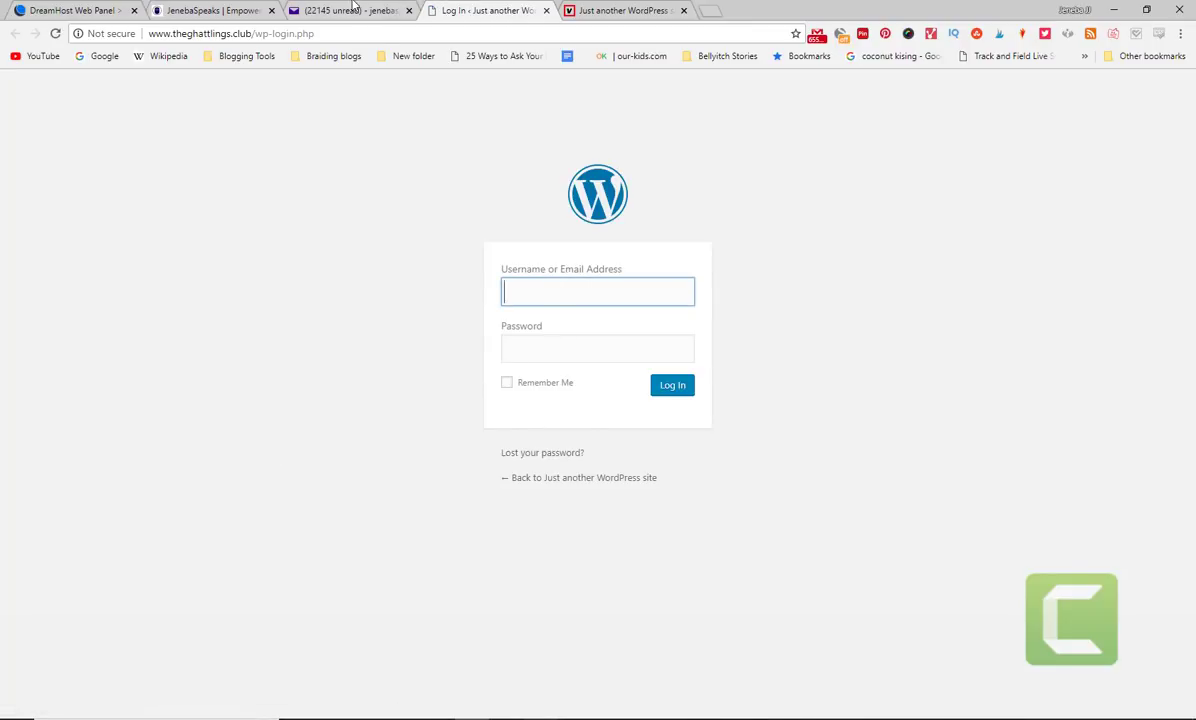
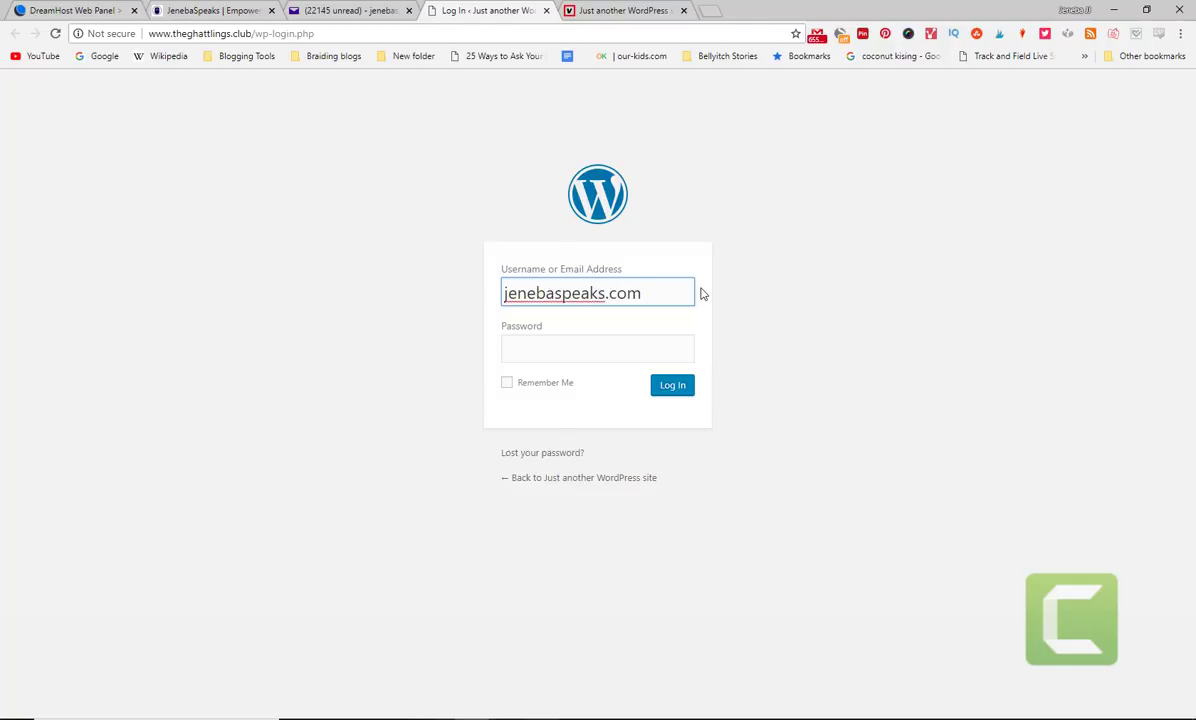
key(Tab)
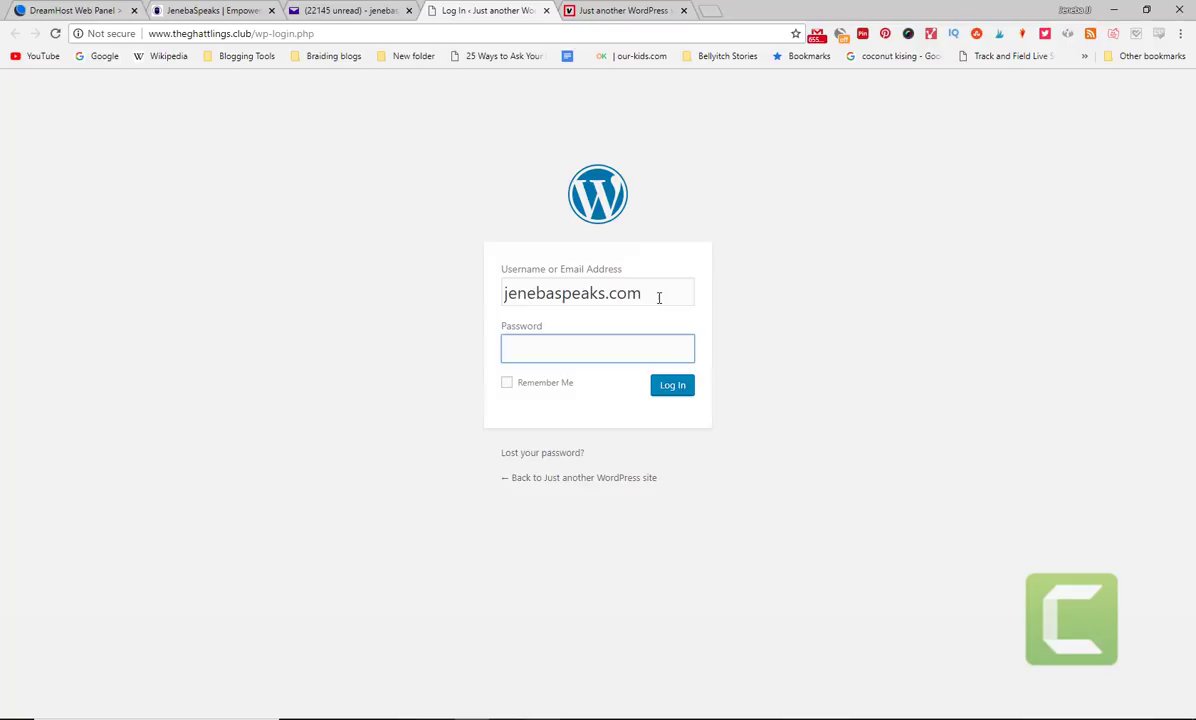
click(659, 297)
key(BackSpace)
key(BackSpace)
key(BackSpace)
key(BackSpace)
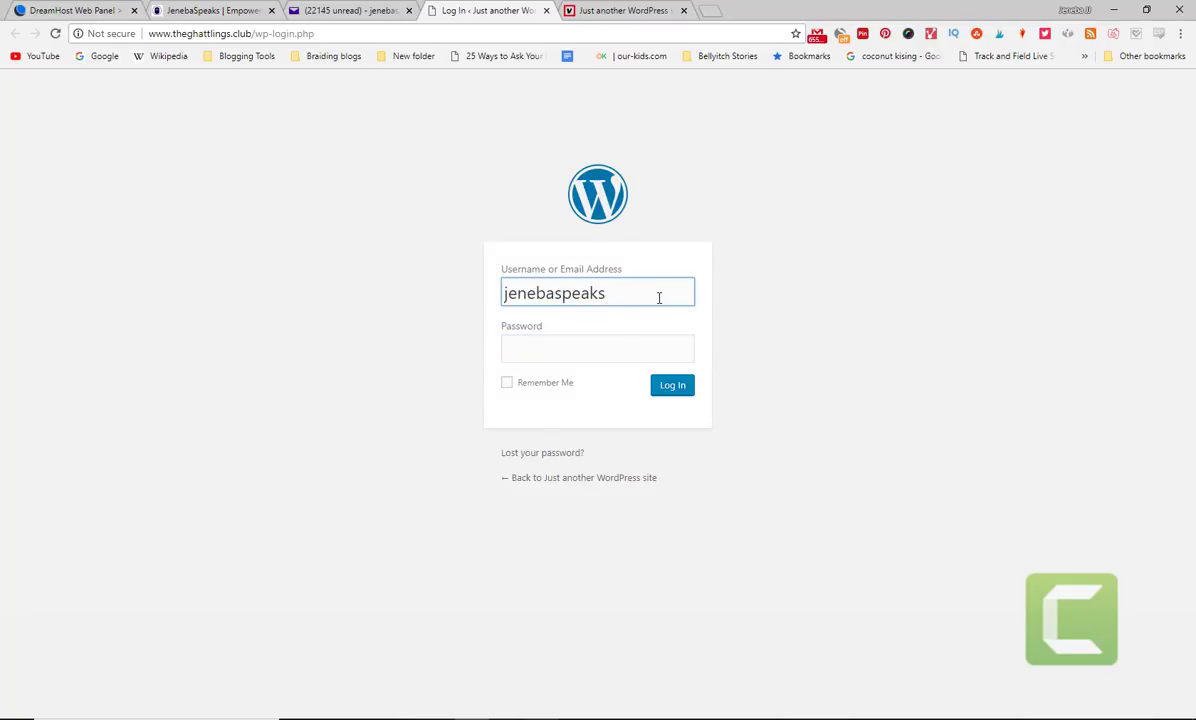
key(BackSpace)
key(Tab)
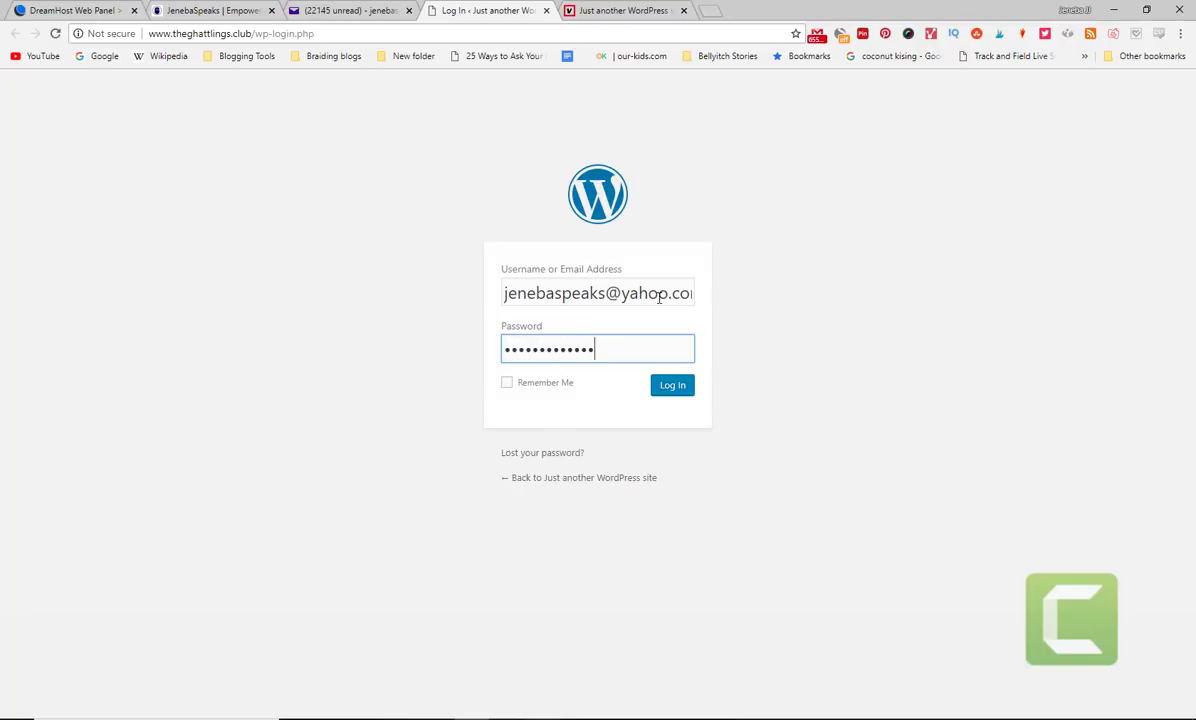
key(Return)
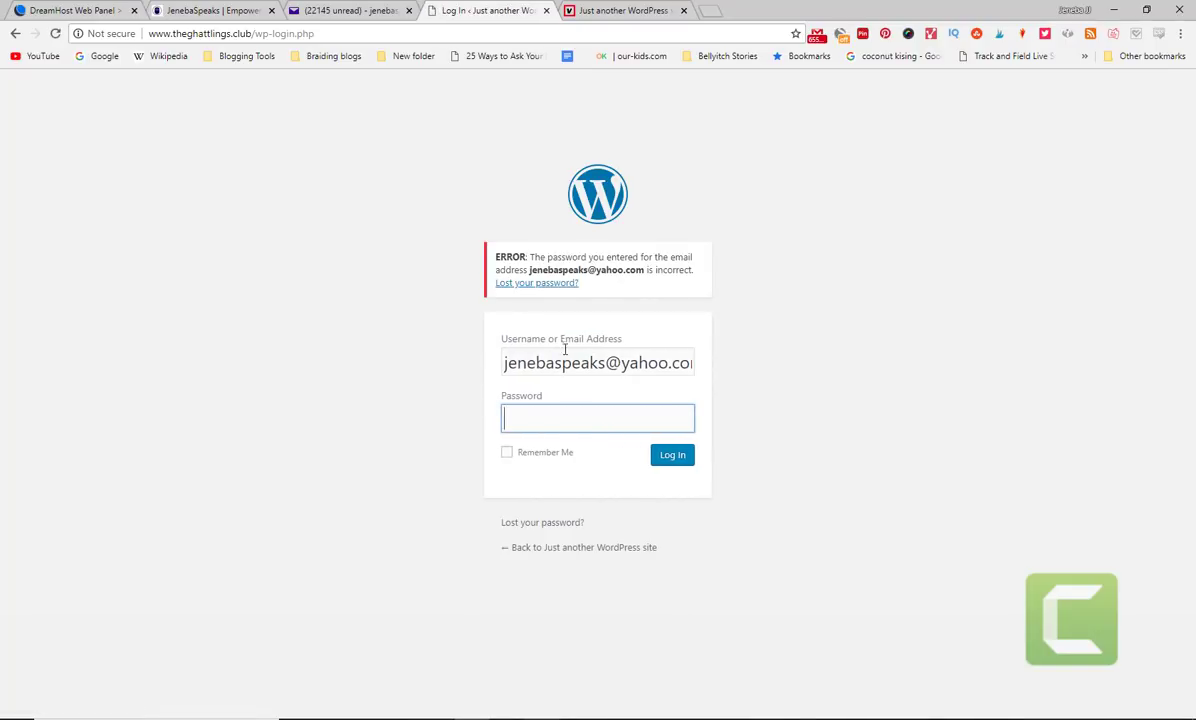
- Copy the username from the installer email into the login form and submit it
click(313, 6)
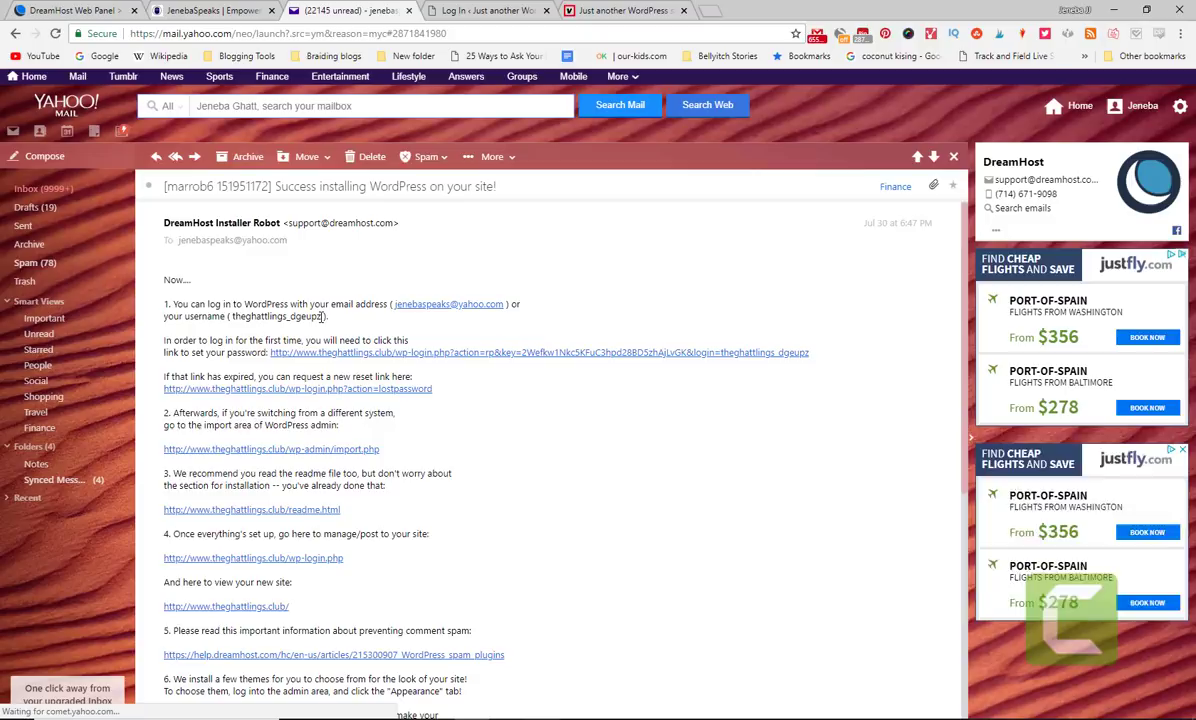
drag(321, 316, 232, 316)
key(ctrl+c)
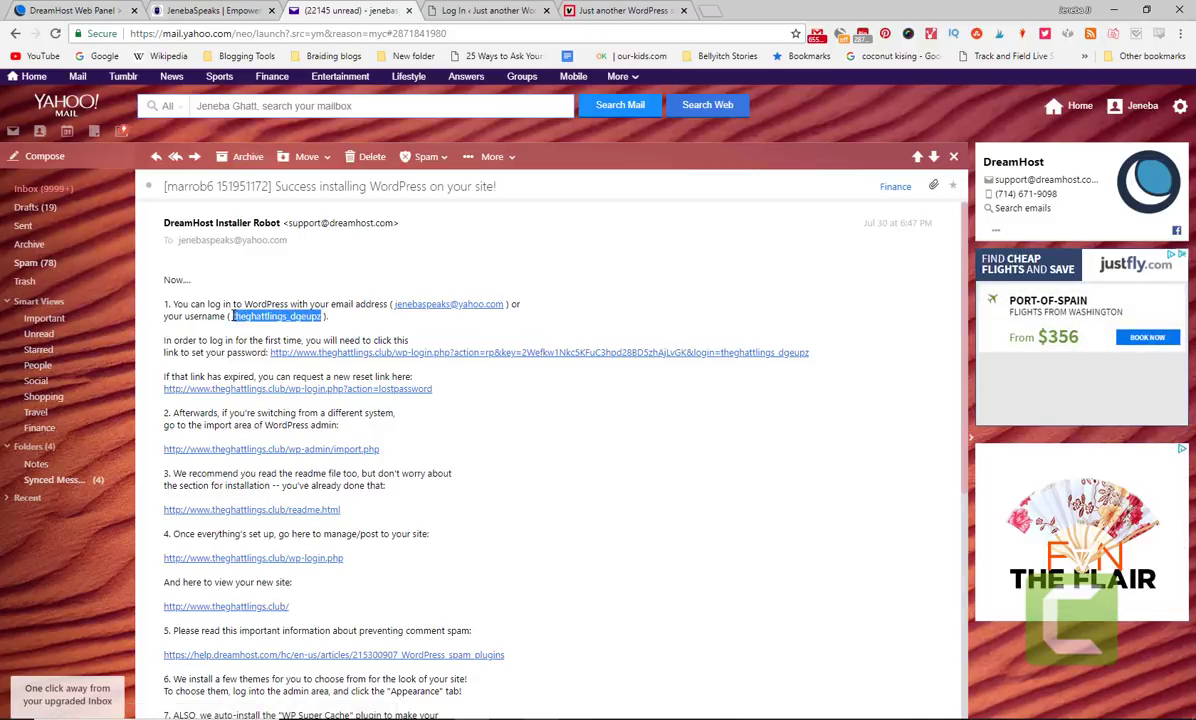
click(500, 10)
drag(505, 360, 833, 408)
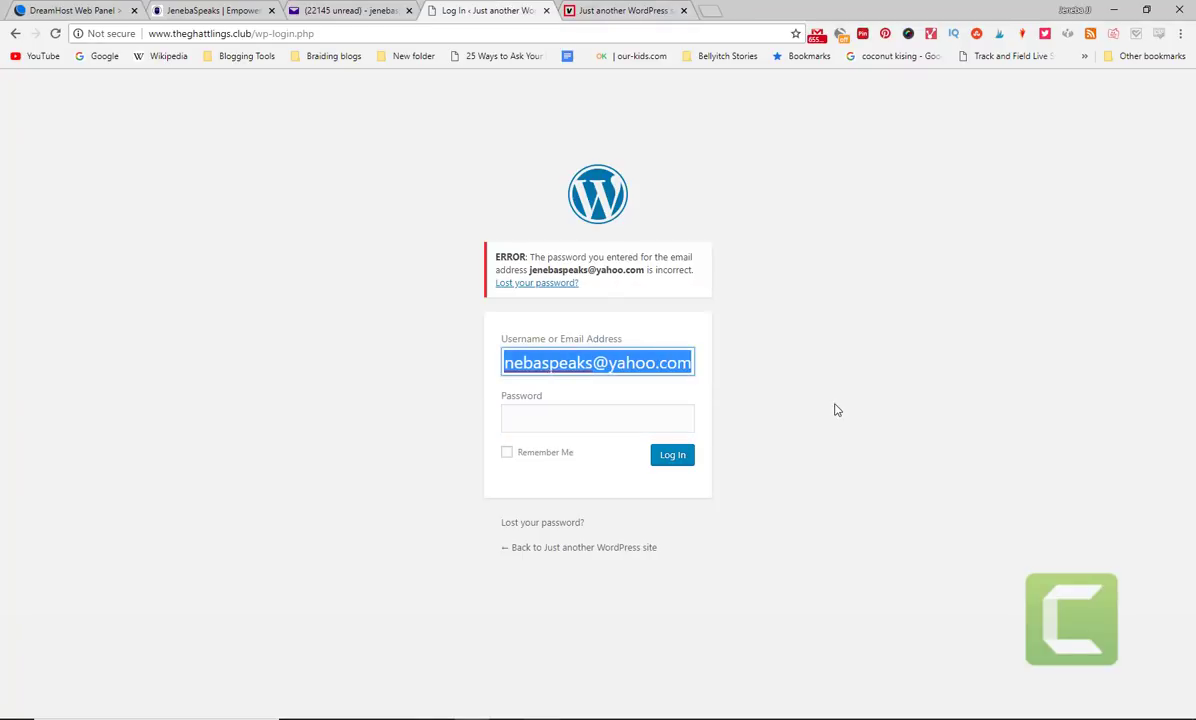
key(ctrl+v)
click(595, 418)
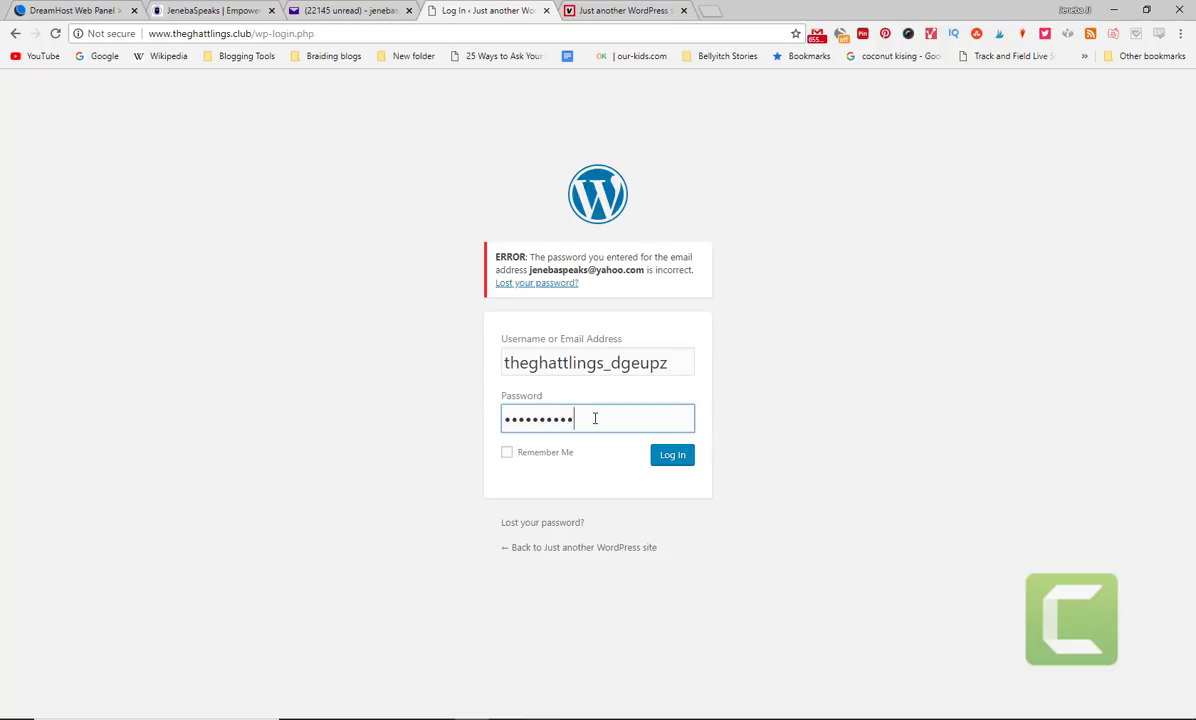
key(Return)
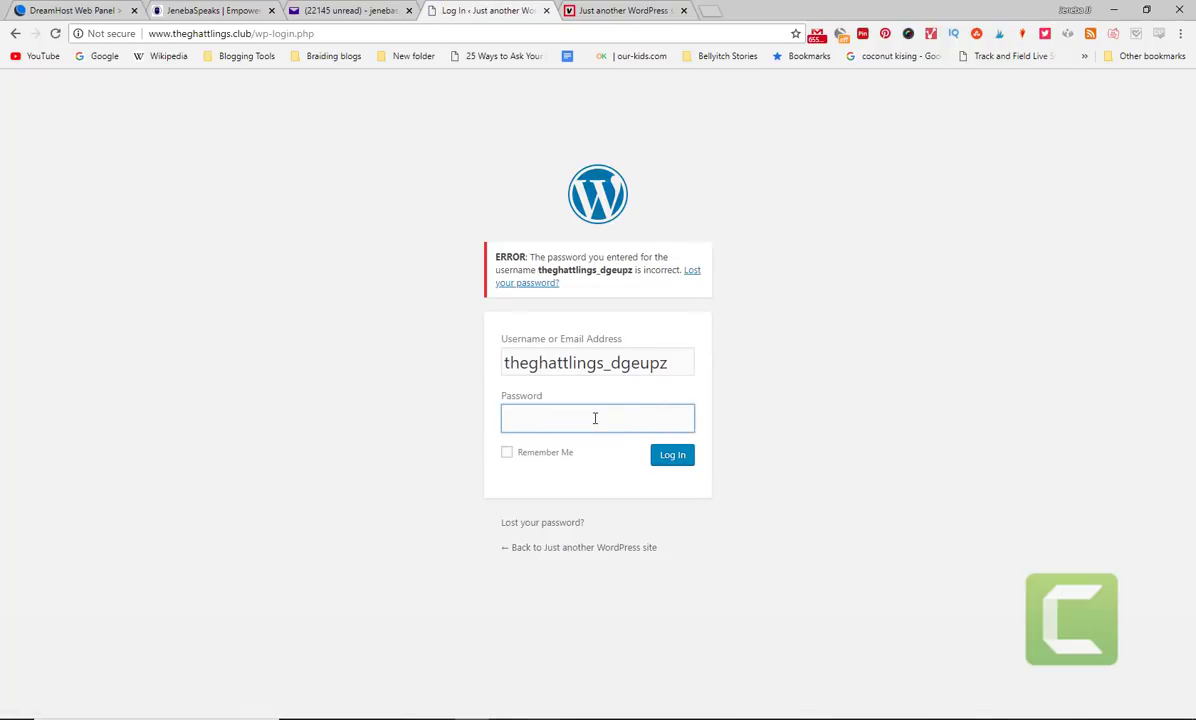
- Use the email's set-your-password link, copy the generated password, and save it
click(310, 10)
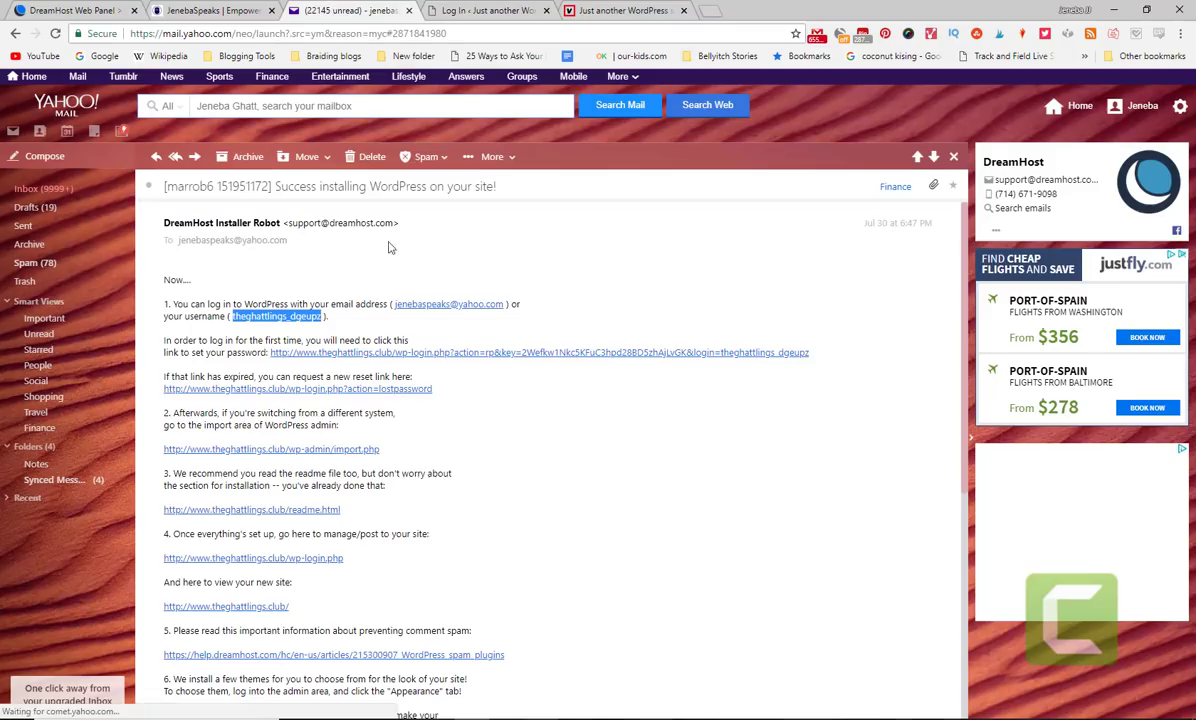
click(350, 354)
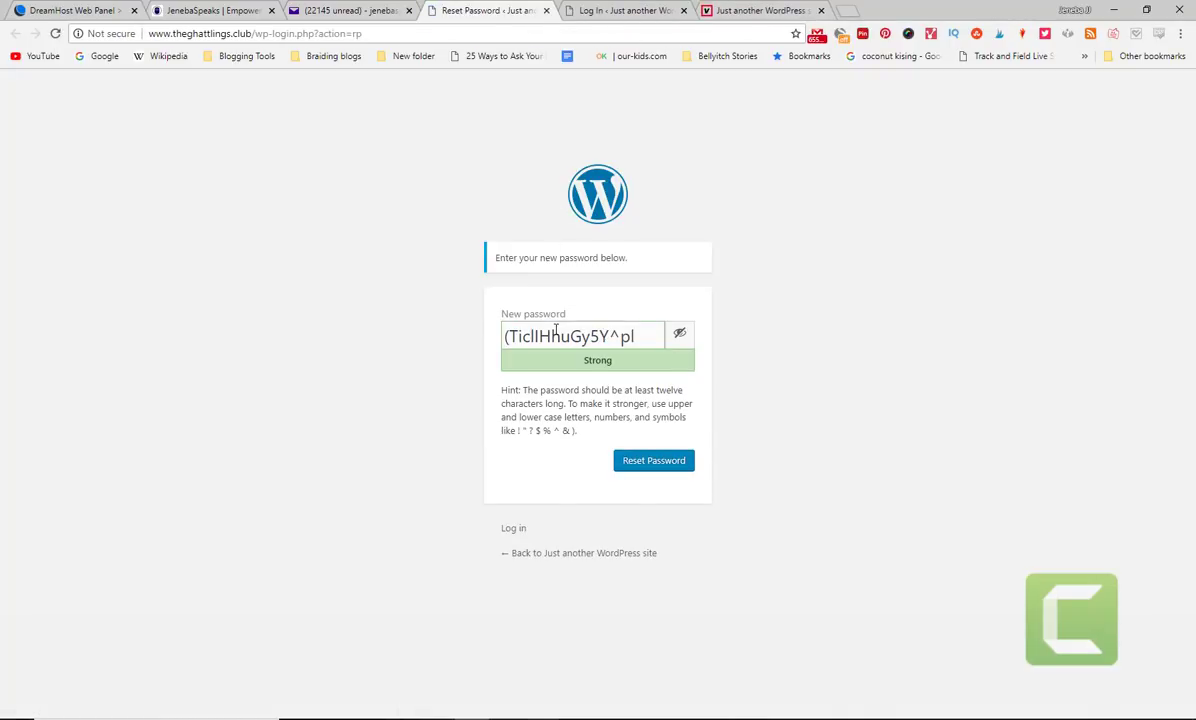
drag(640, 337, 424, 329)
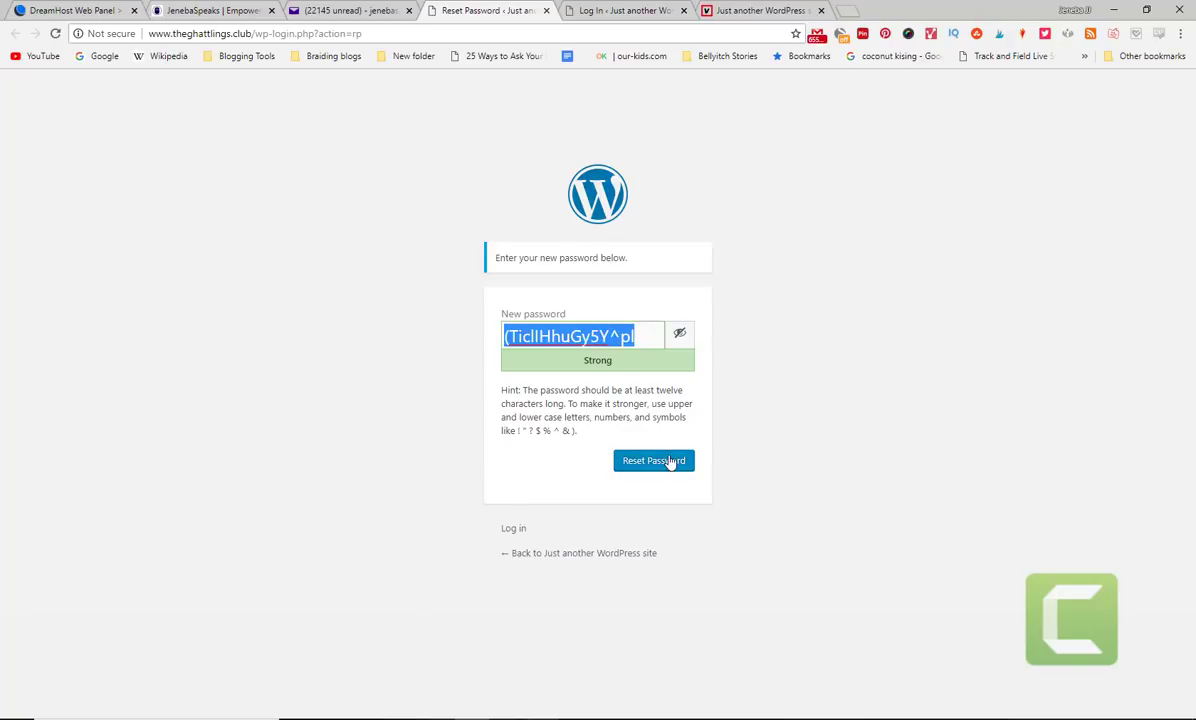
click(655, 461)
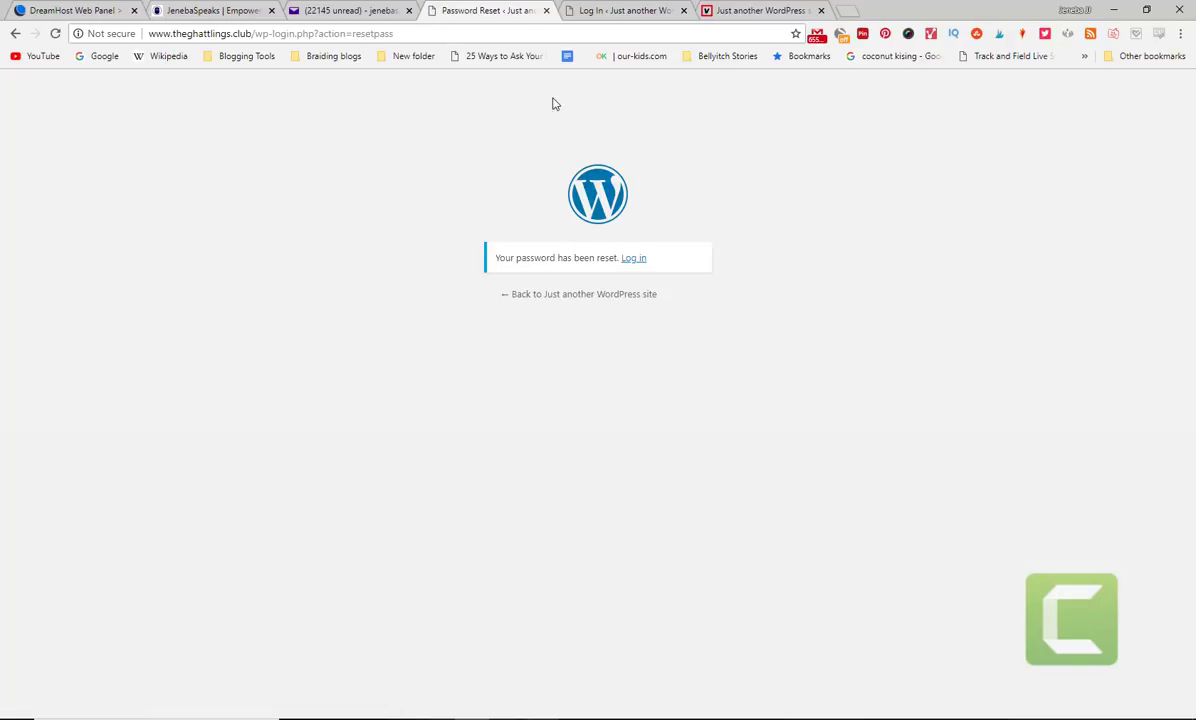
- Log in to theghattlings.club with the new password and the emailed username
click(632, 259)
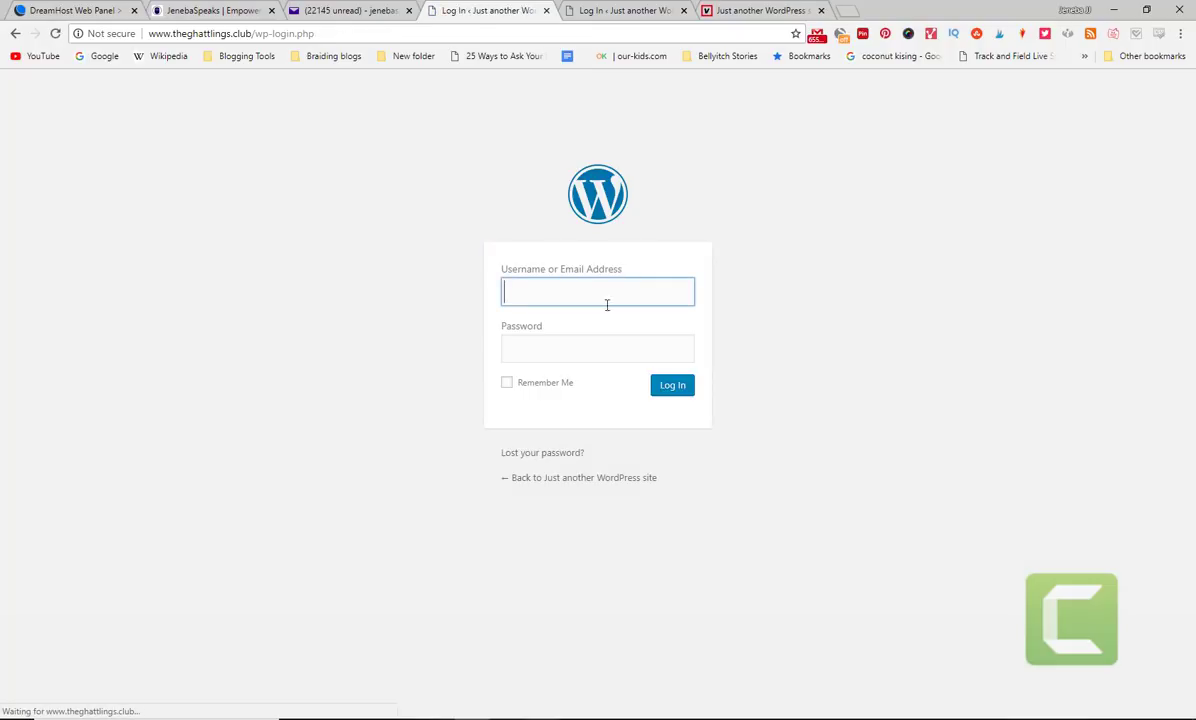
click(593, 349)
key(ctrl+v)
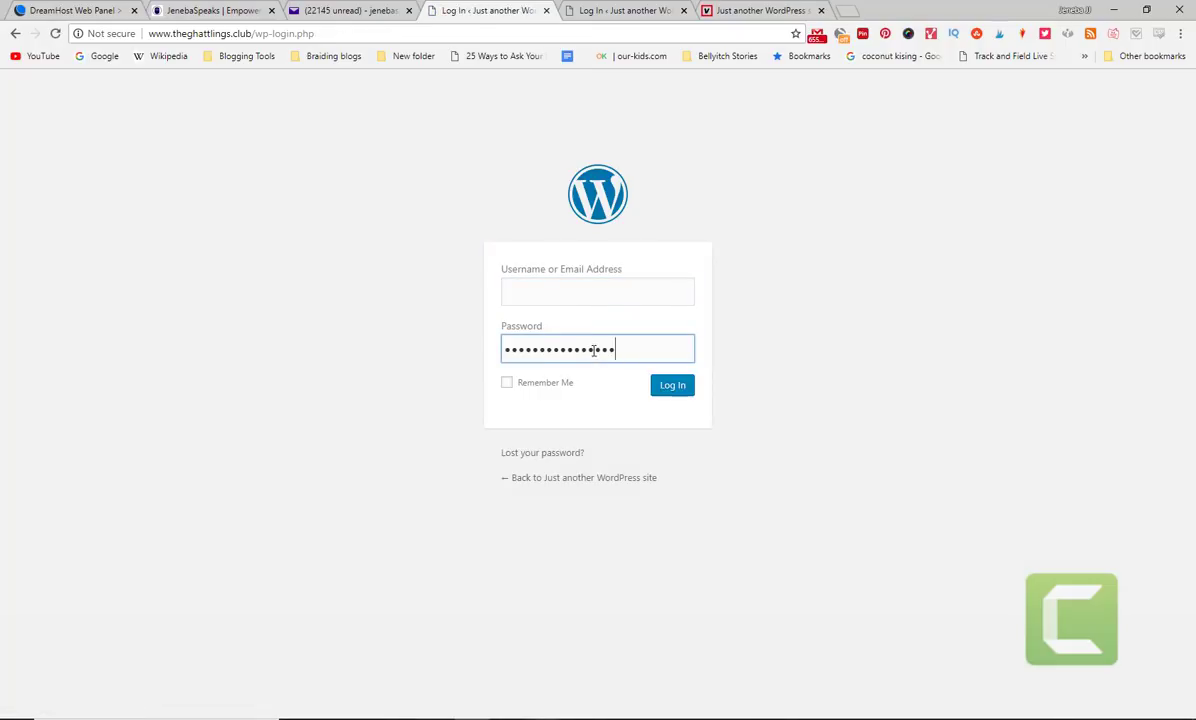
click(567, 292)
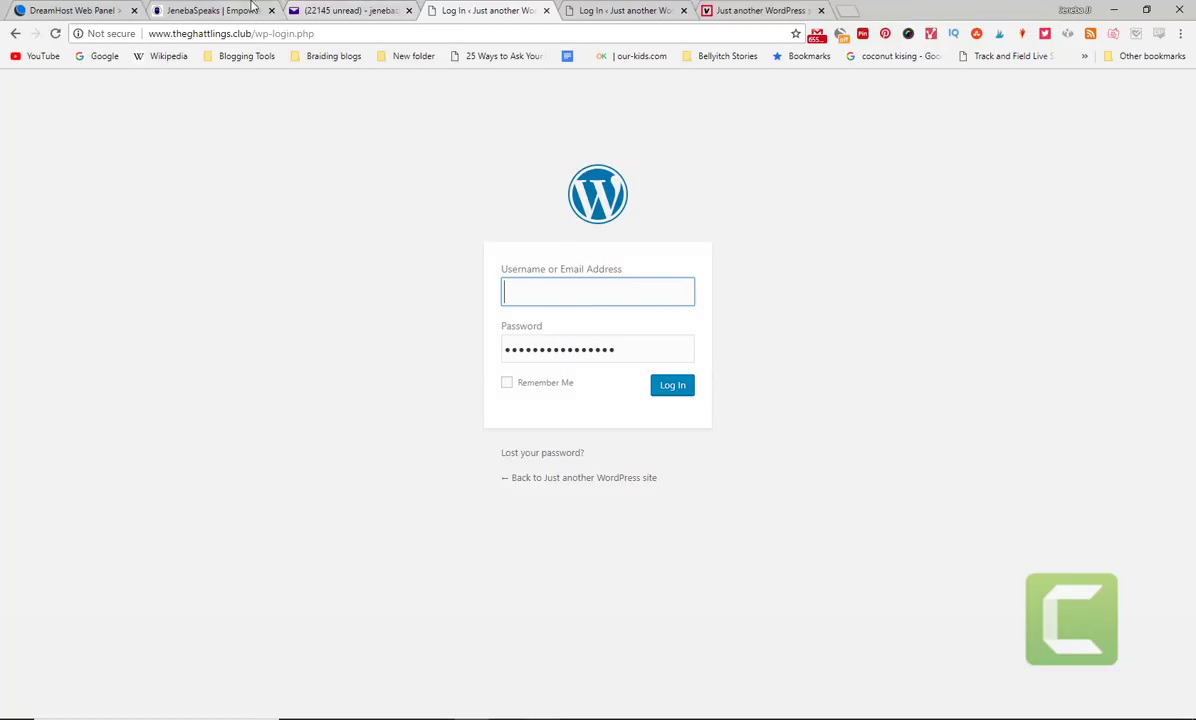
click(347, 8)
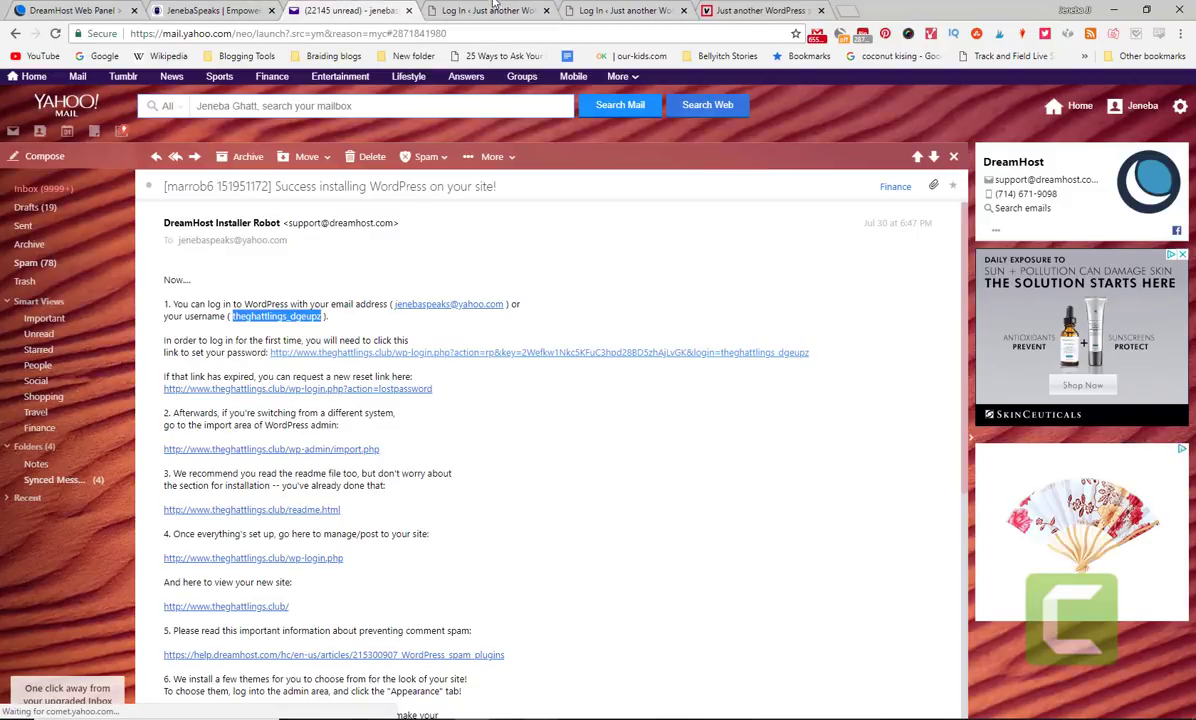
click(488, 10)
key(ctrl+v)
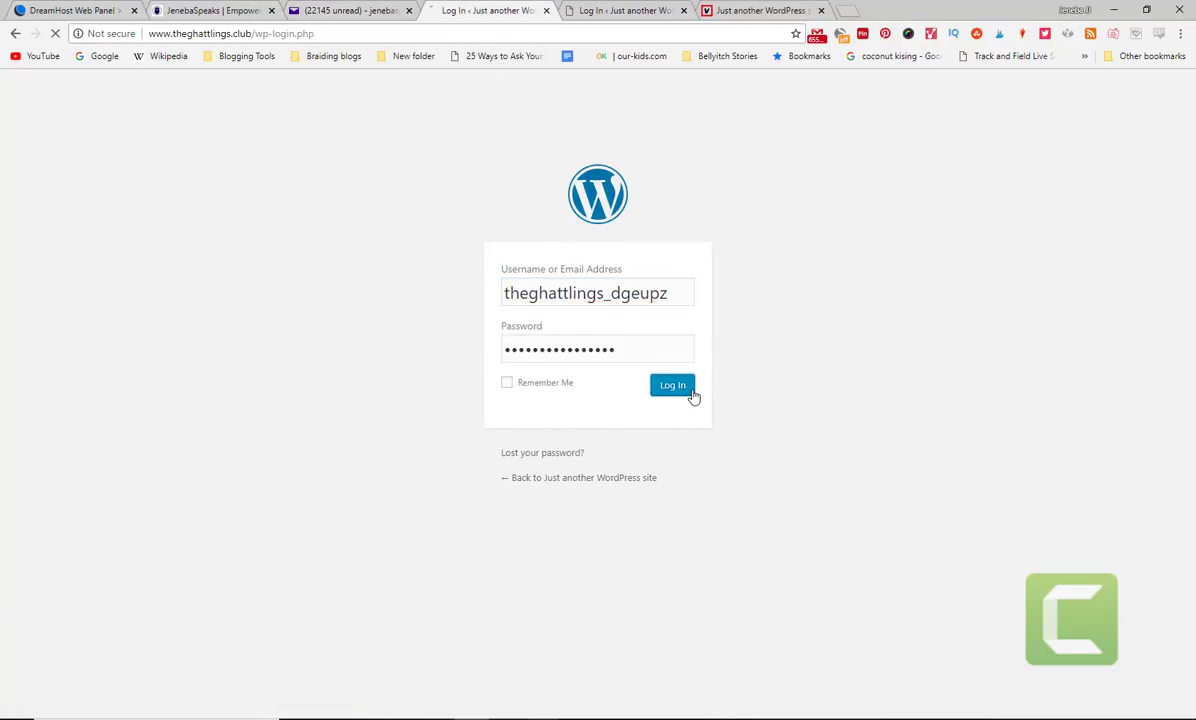
click(690, 393)
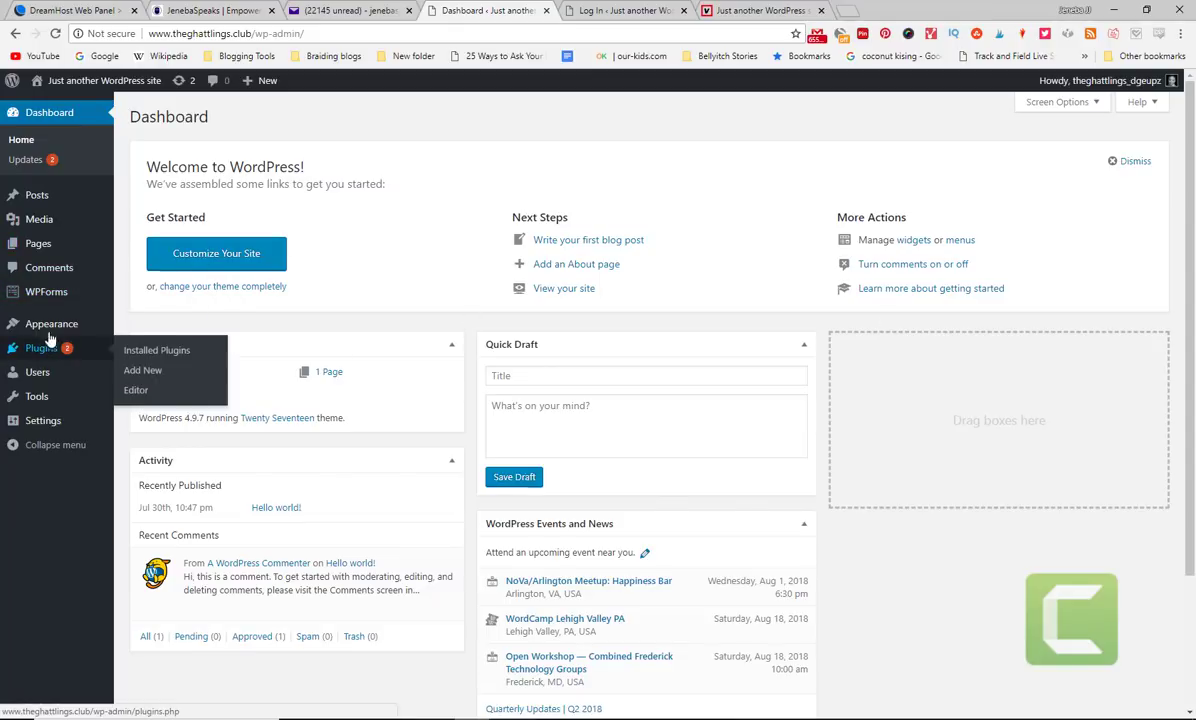
- Open Appearance > Themes and scroll through the 14 installed themes, with Twenty Seventeen active
mouse_move(30, 327)
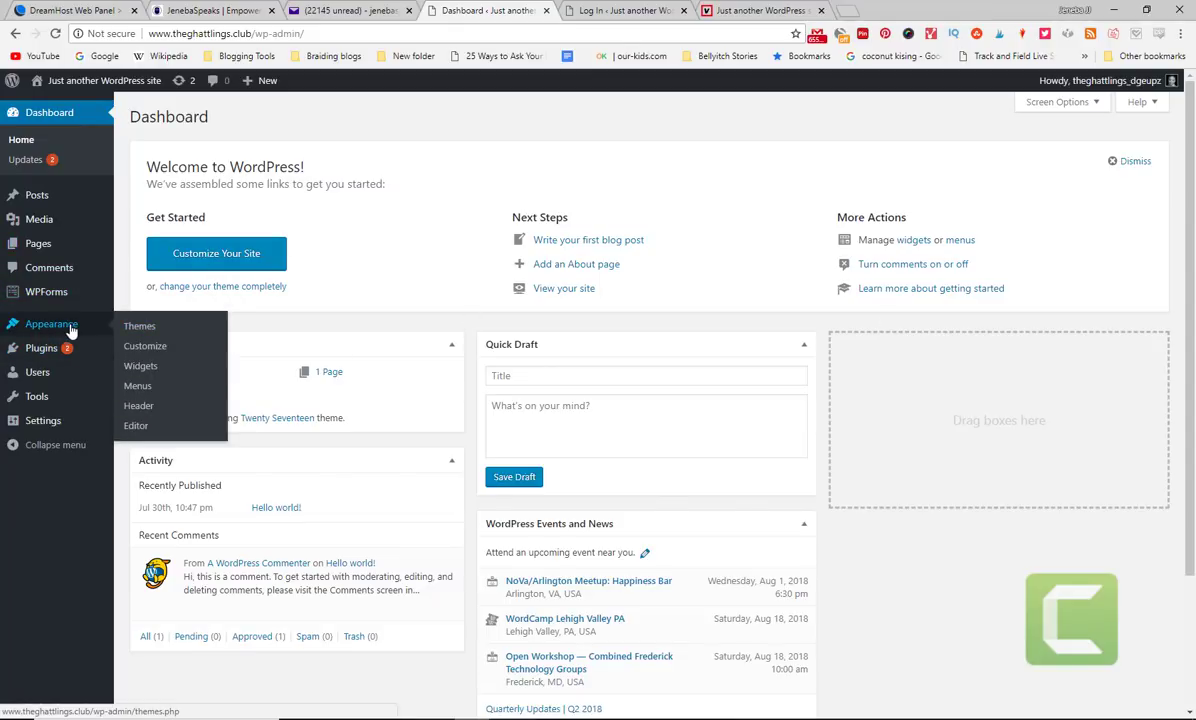
click(134, 327)
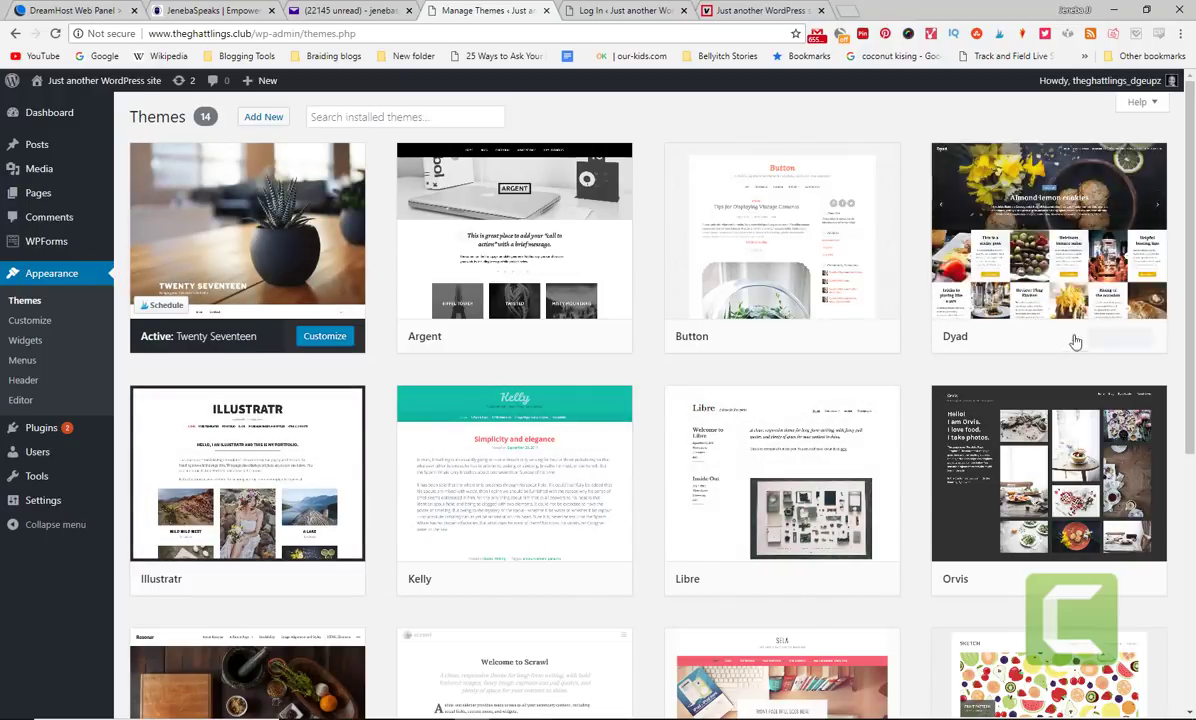
drag(1192, 424, 1192, 420)
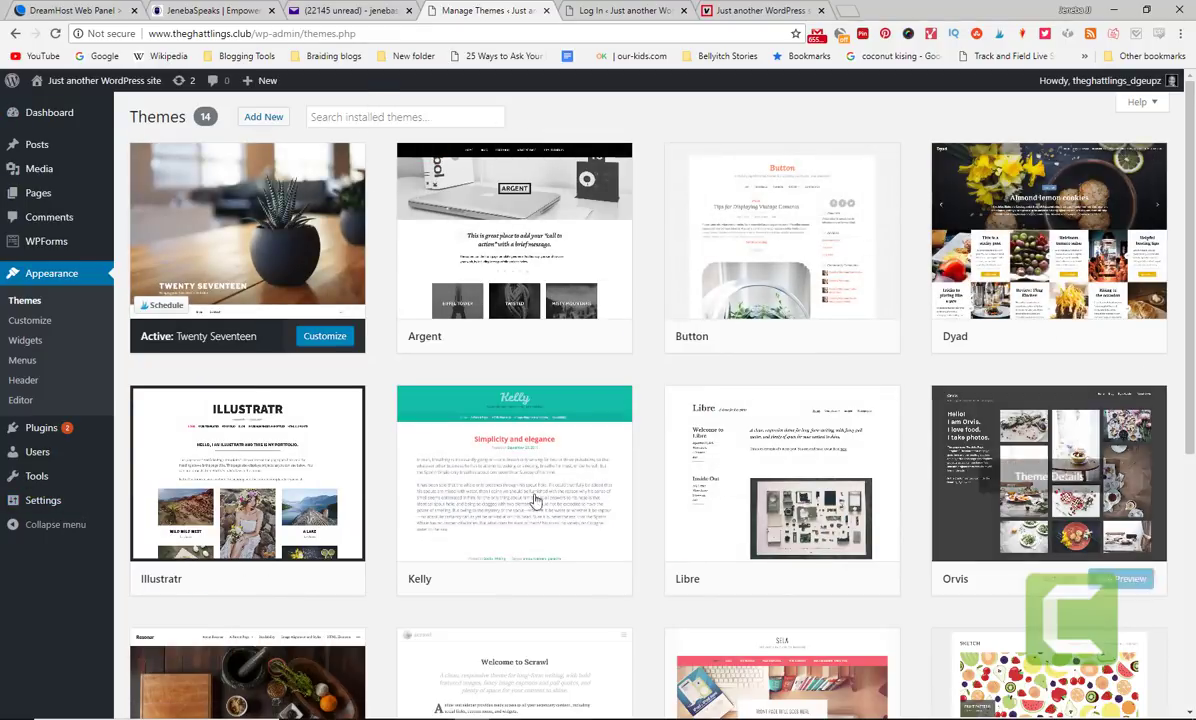
scroll(1194, 204, down, 5)
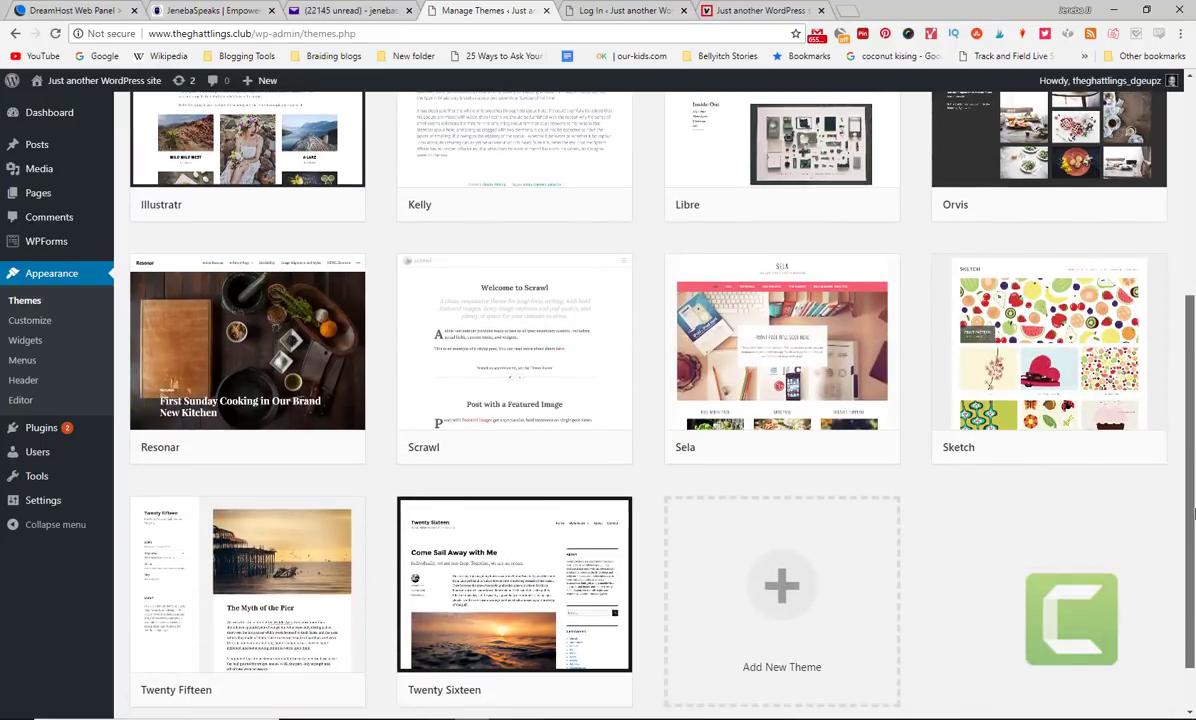
scroll(20, 460, up, 2)
mouse_move(231, 406)
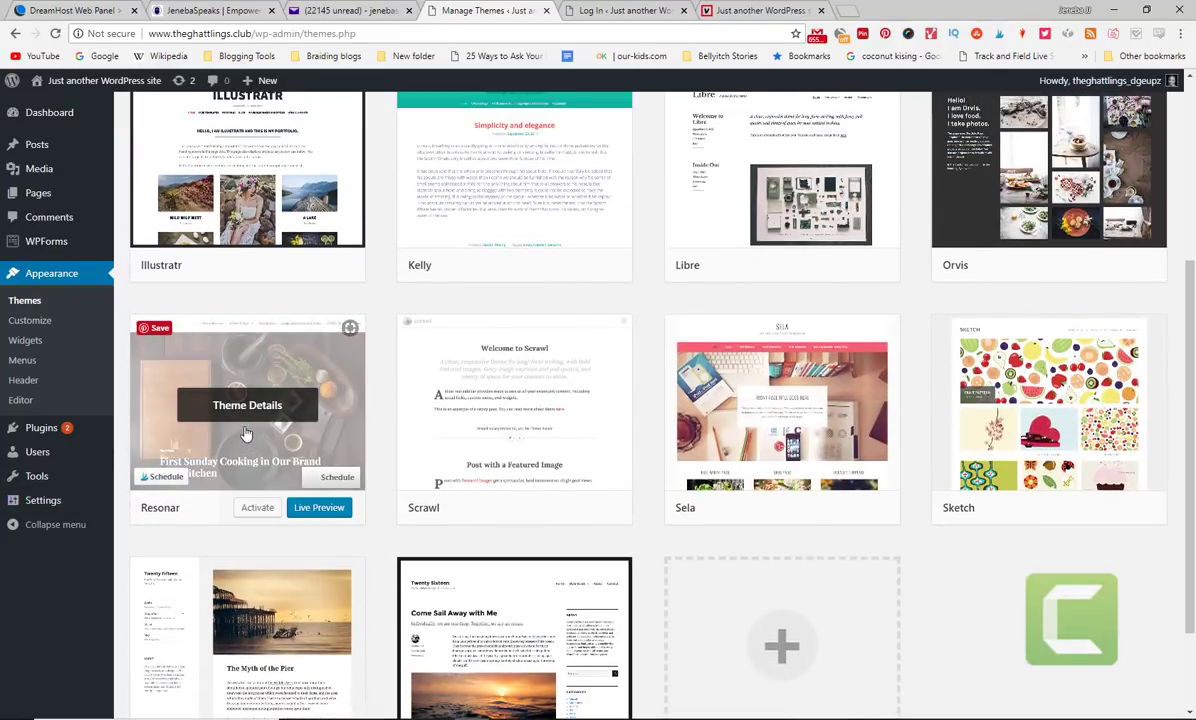
click(317, 510)
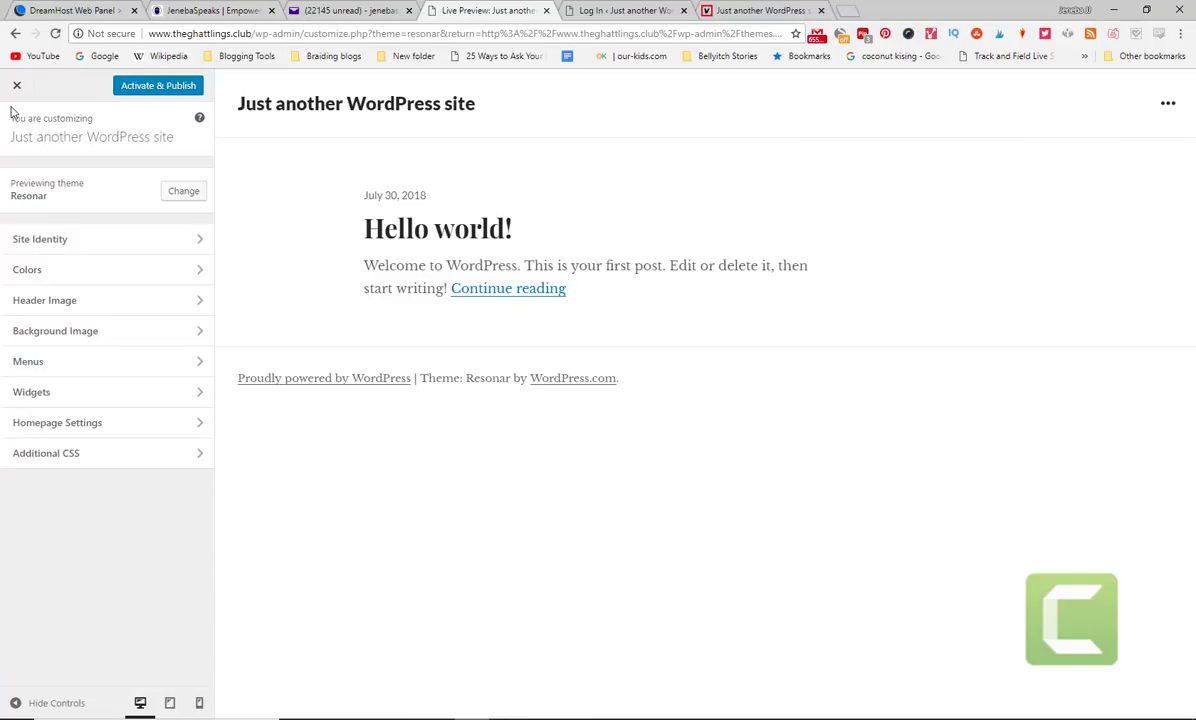
click(14, 87)
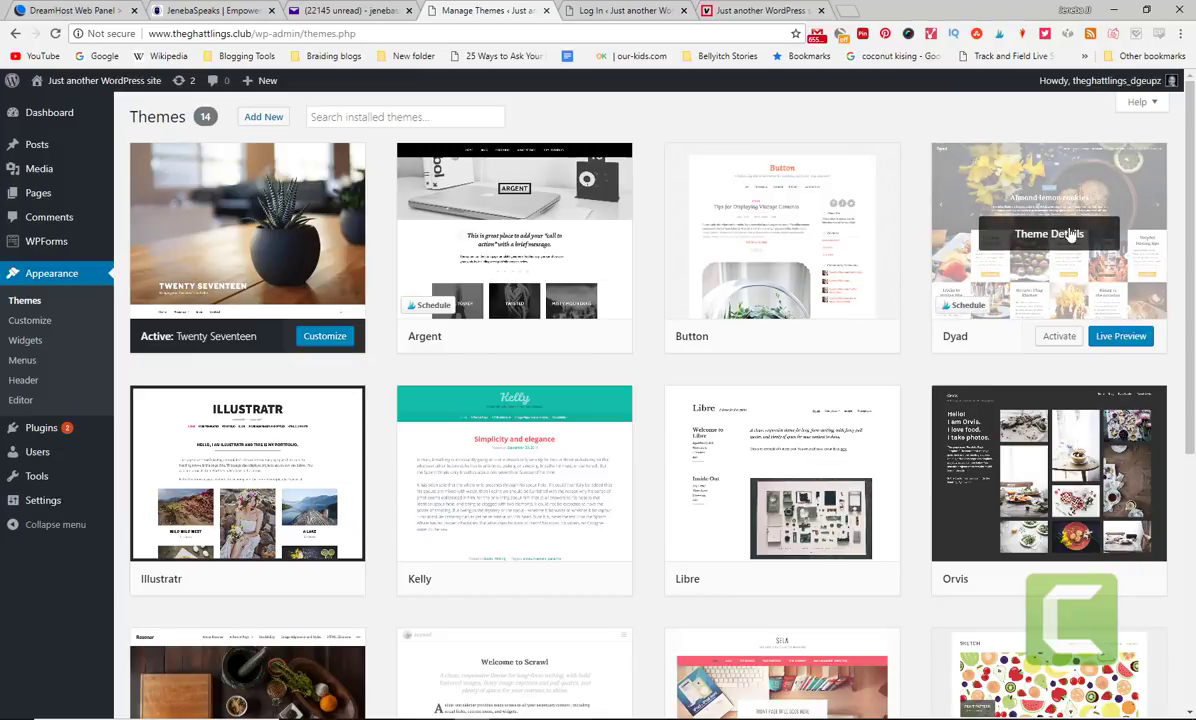
click(1113, 340)
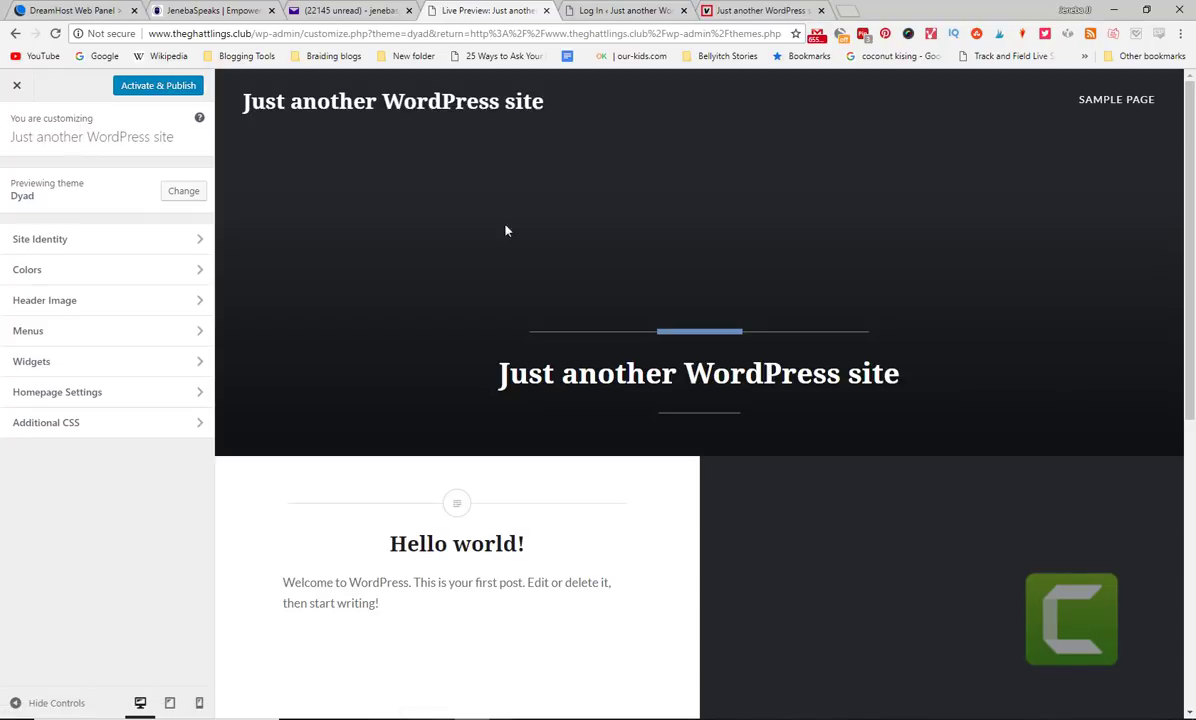
scroll(1112, 380, down, 3)
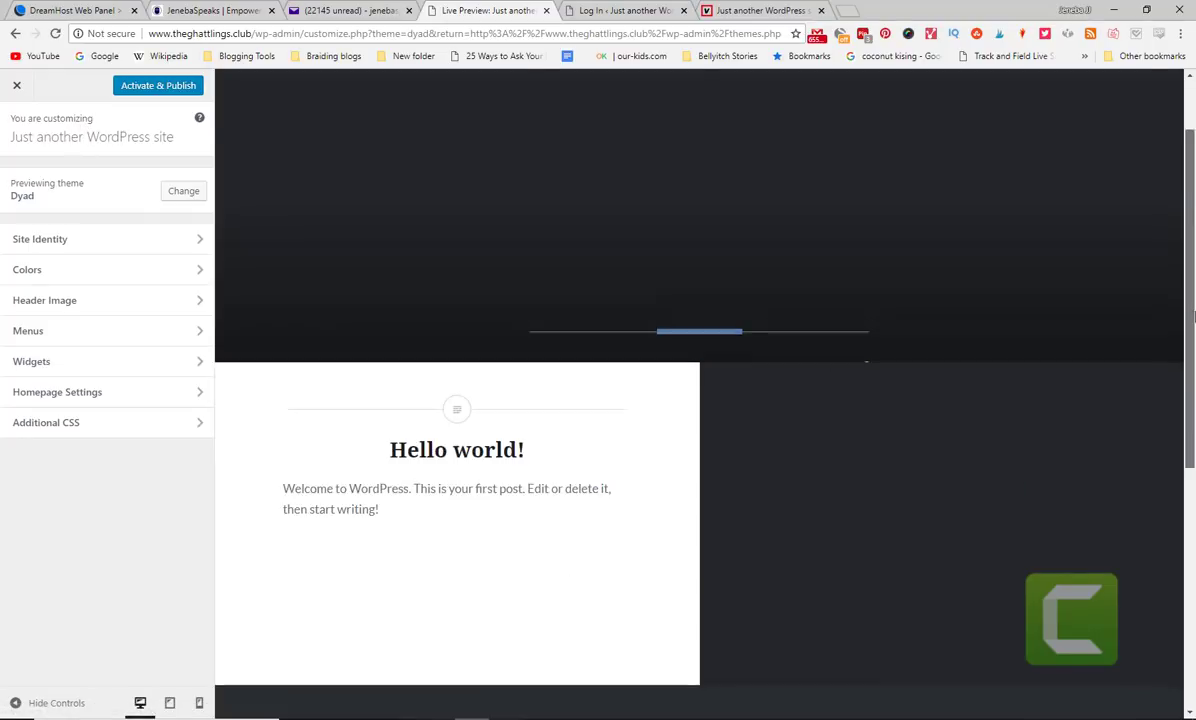
click(113, 340)
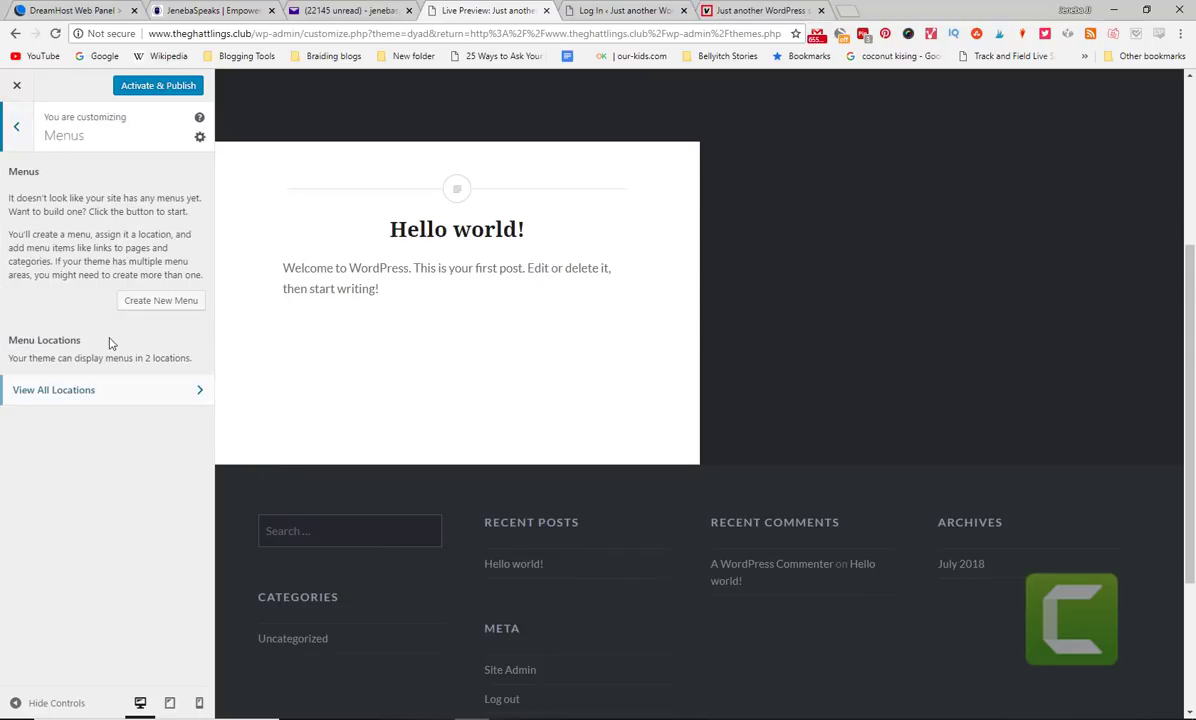
click(12, 129)
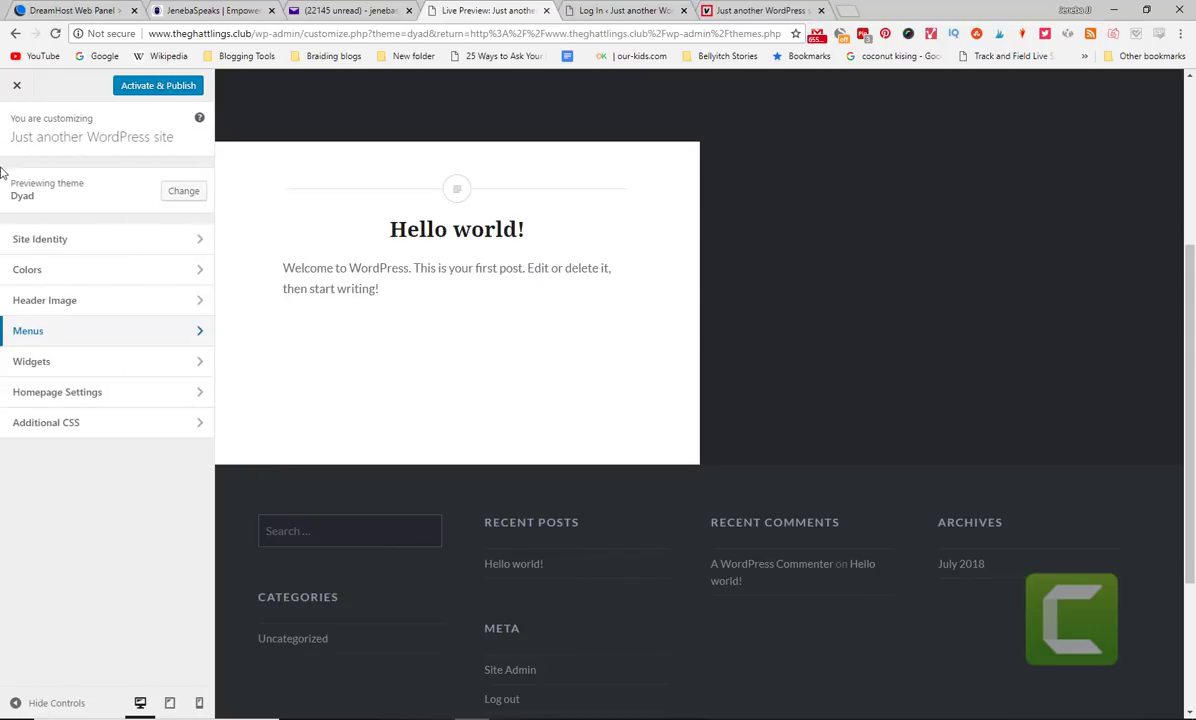
click(61, 271)
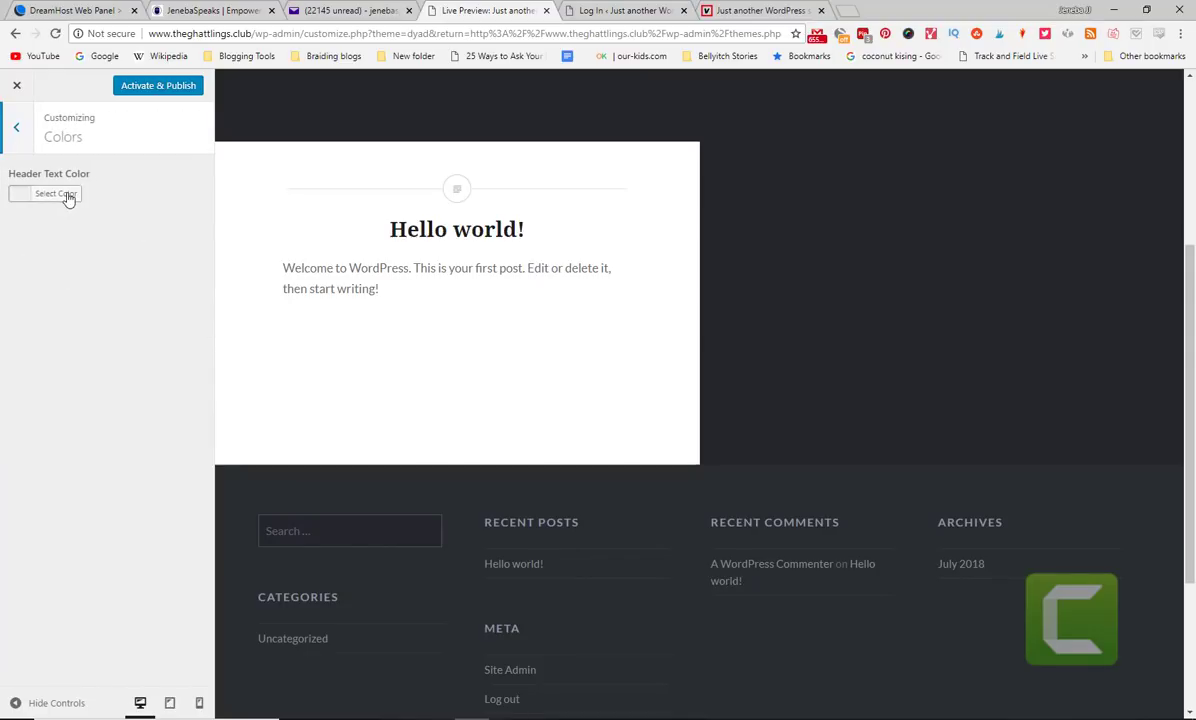
click(67, 194)
click(16, 127)
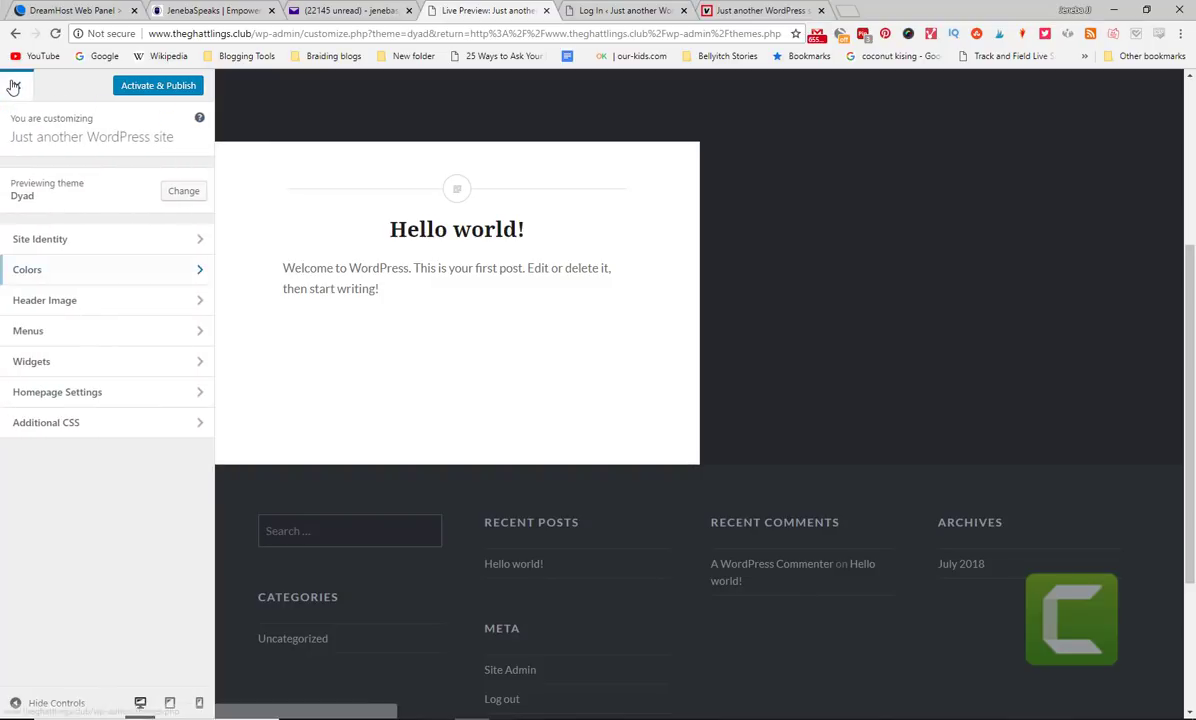
click(16, 85)
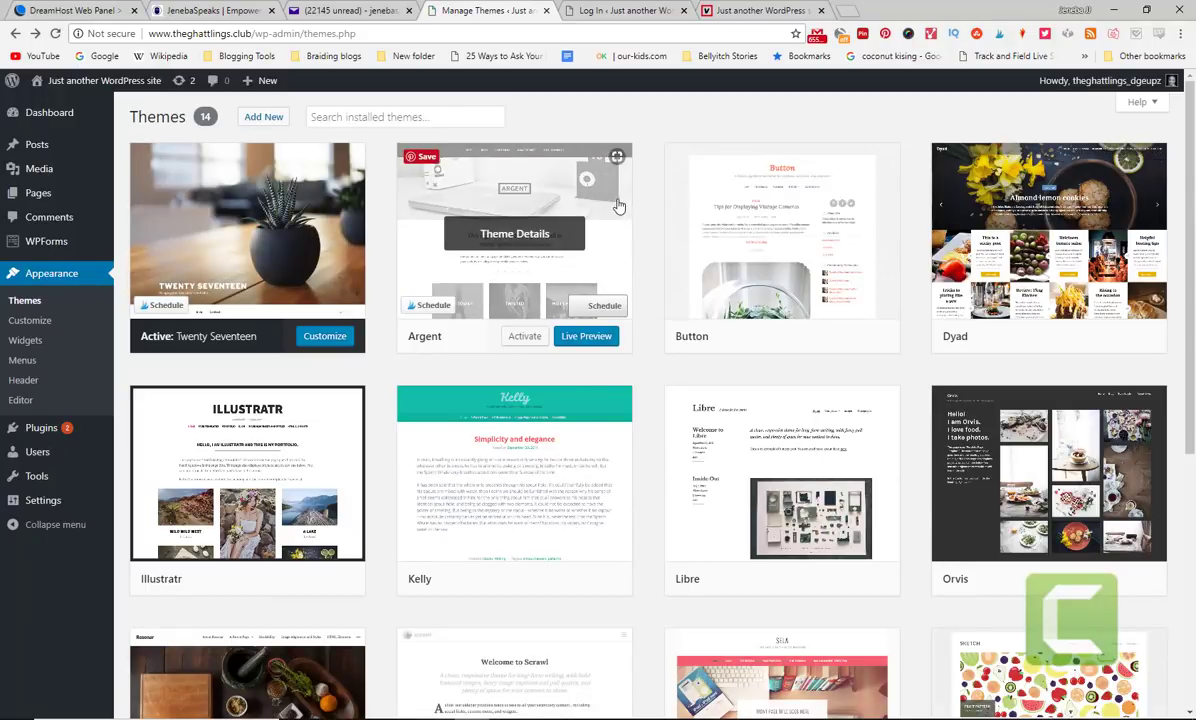
- Open the Twenty Seventeen theme's details and launch the Customizer for it
mouse_move(1192, 237)
mouse_down()
mouse_move(1190, 539)
mouse_move(1192, 204)
mouse_up()
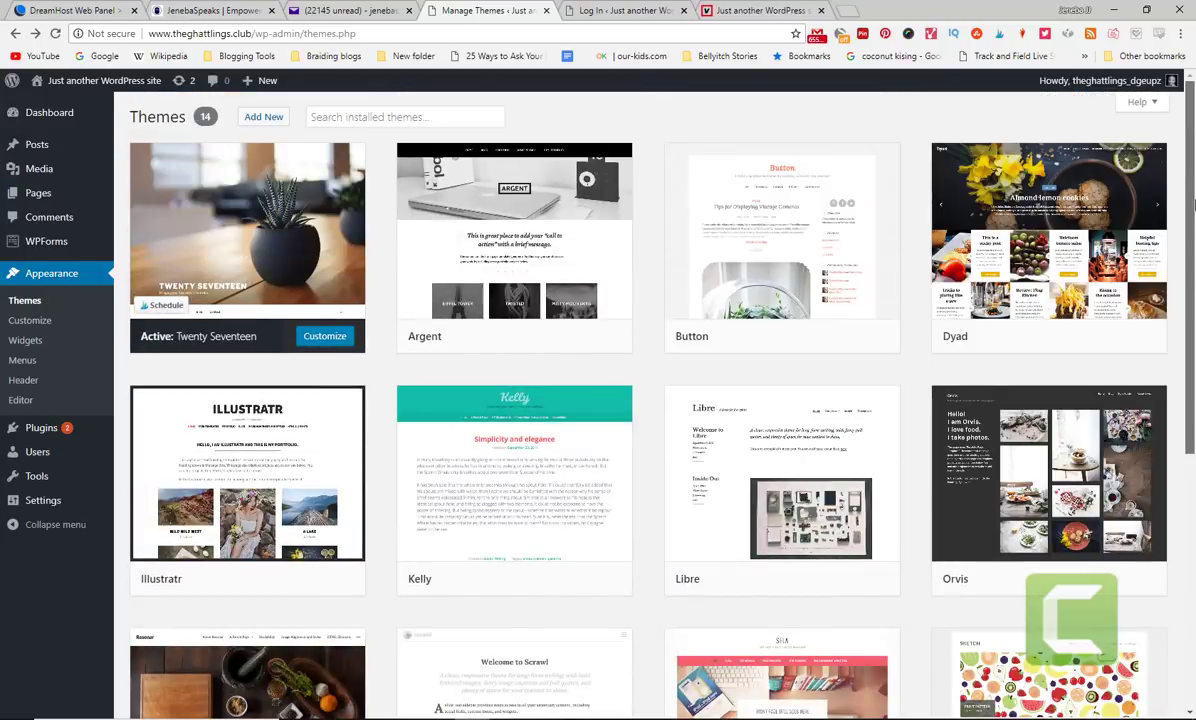
click(290, 273)
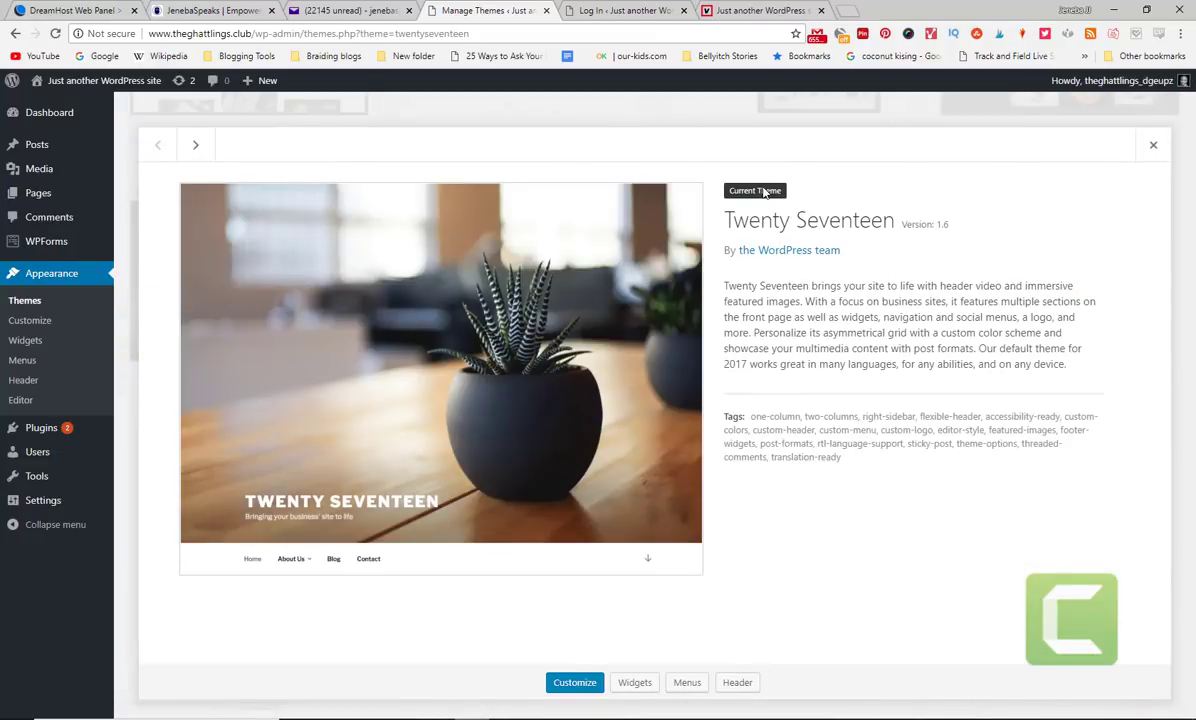
click(566, 686)
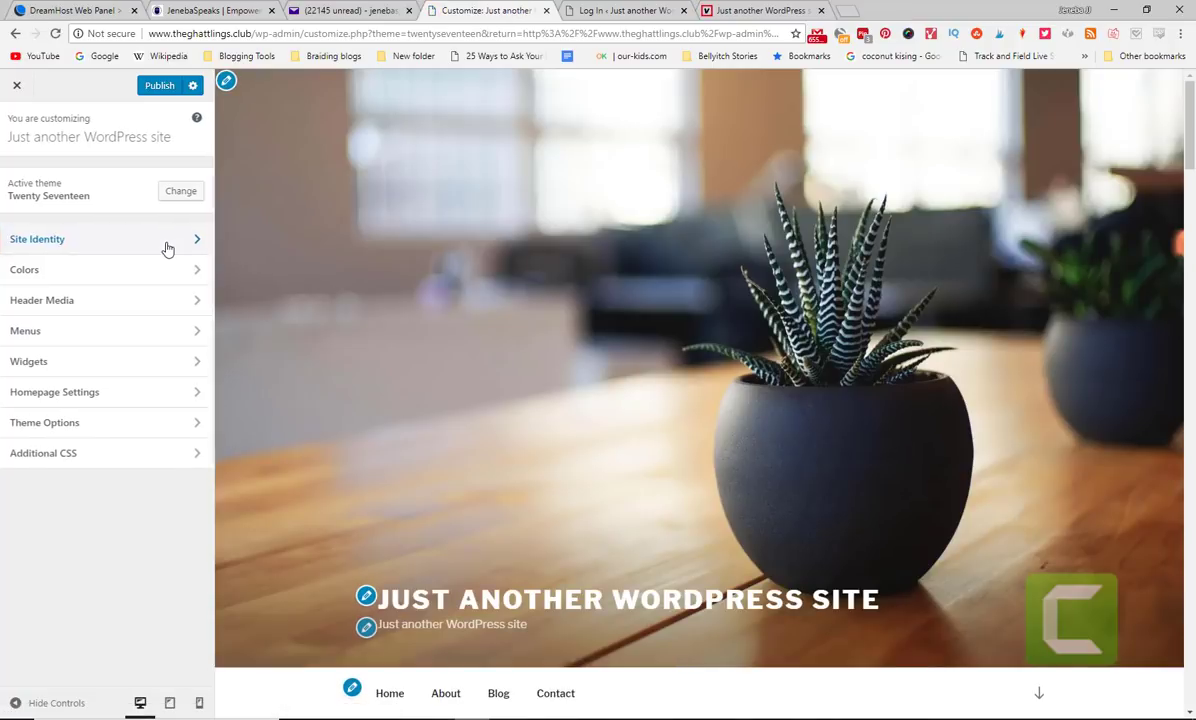
- In Site Identity, set the title to 'Ghattlings Club' and the tagline to 'Our Fun Kids Club'
click(168, 249)
drag(131, 282, 2, 283)
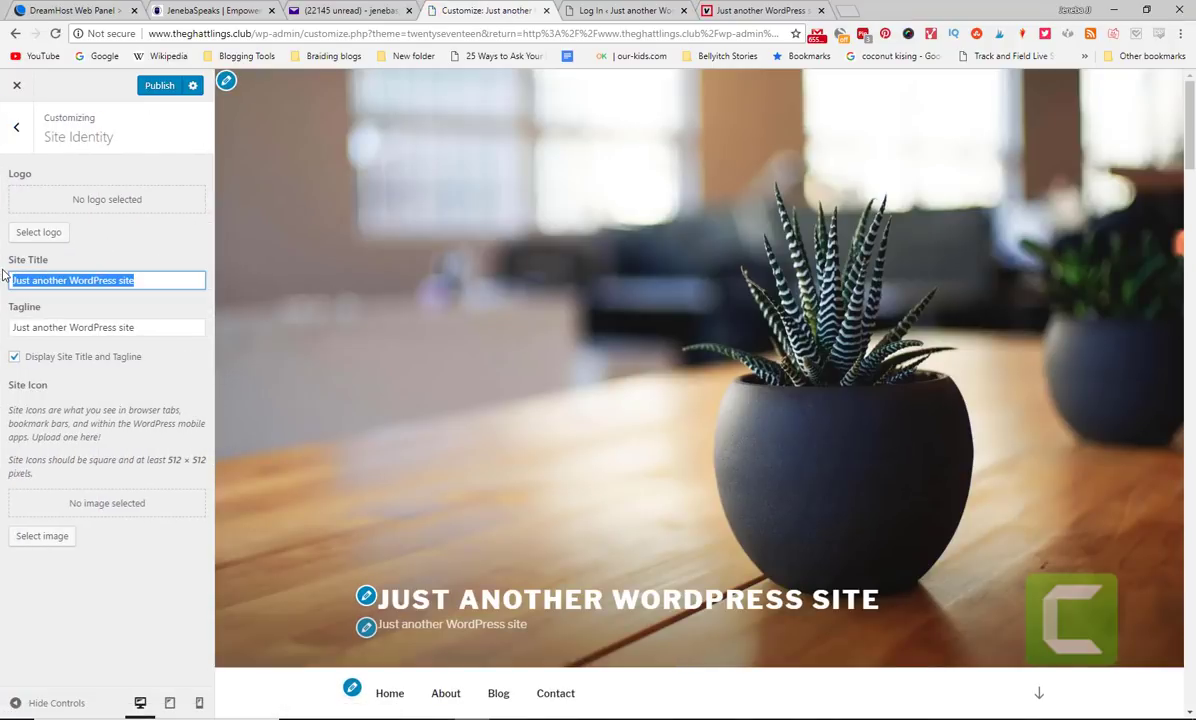
text(Ghattlinw)
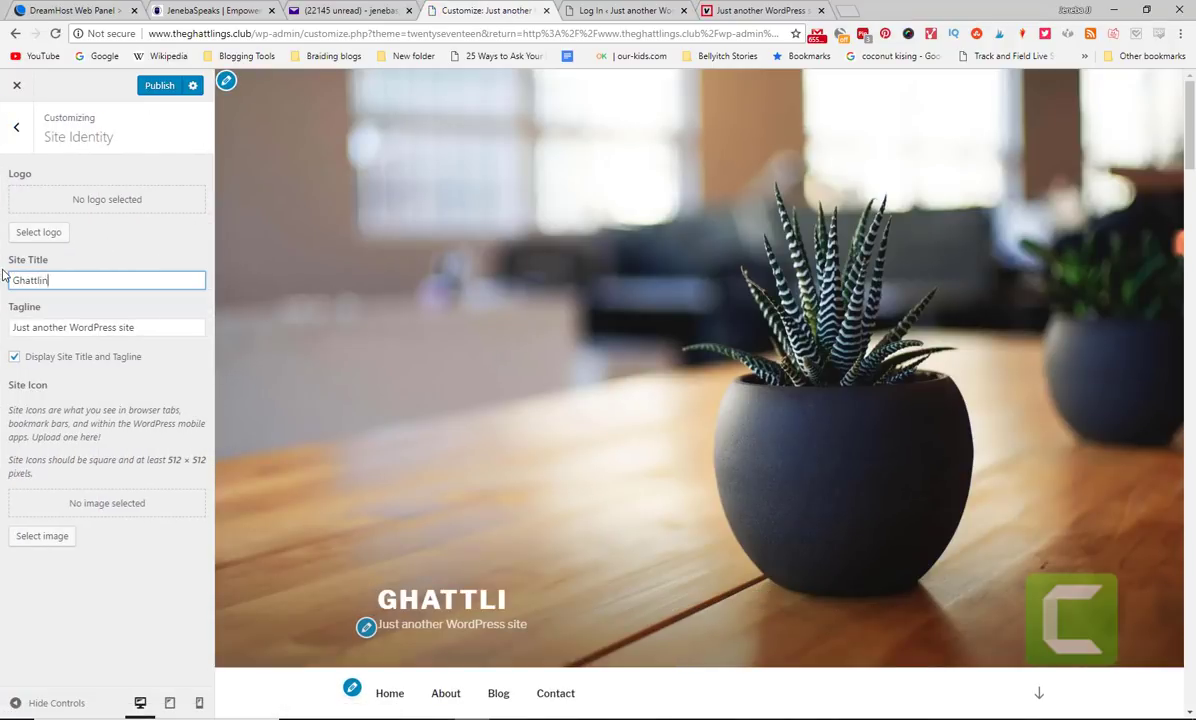
key(BackSpace)
text(gs Lu)
key(BackSpace)
key(BackSpace)
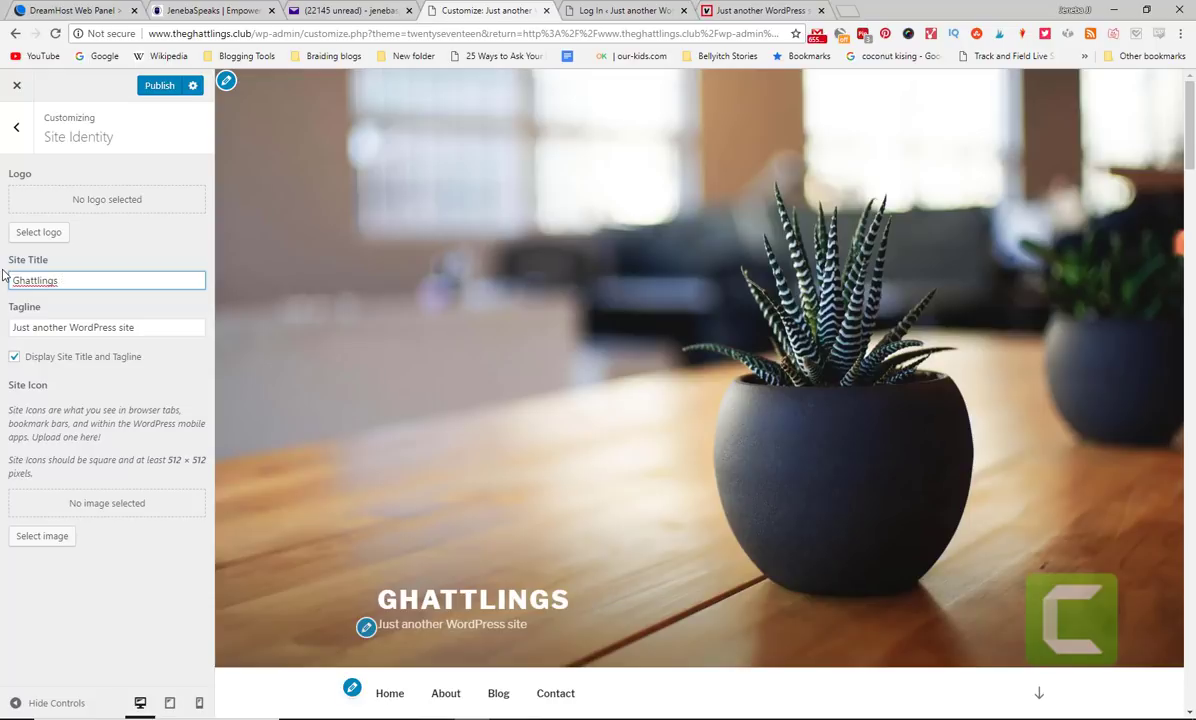
text(Club)
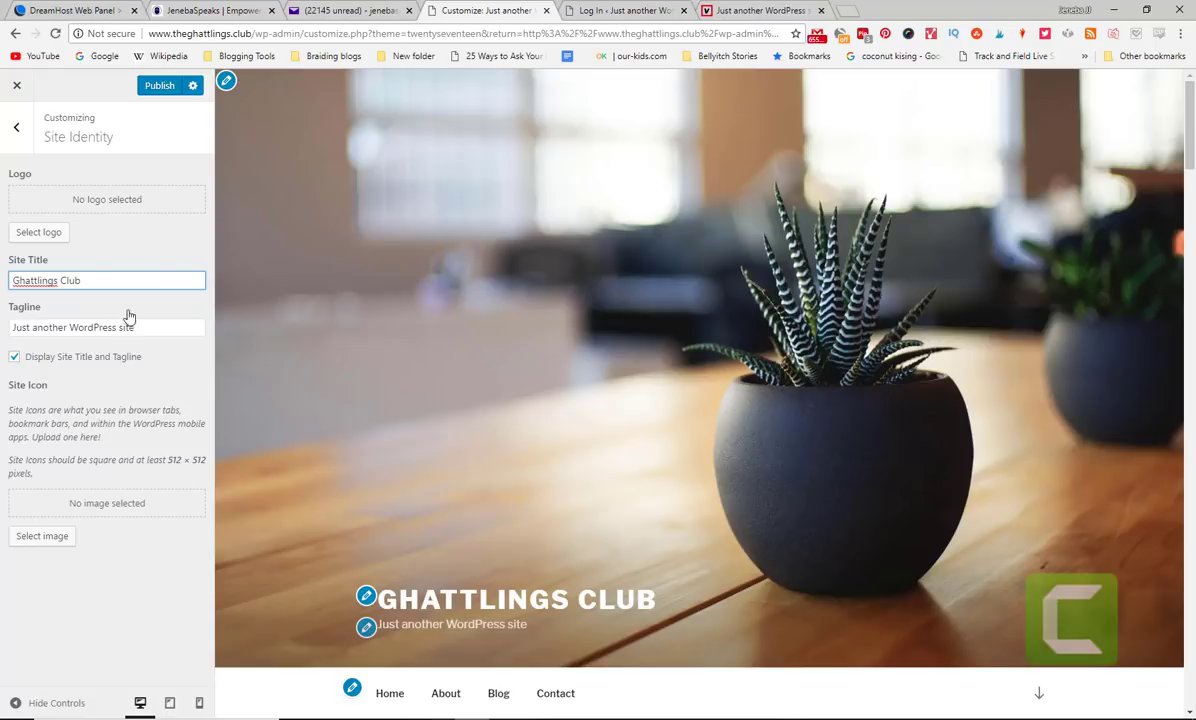
drag(135, 327, 3, 331)
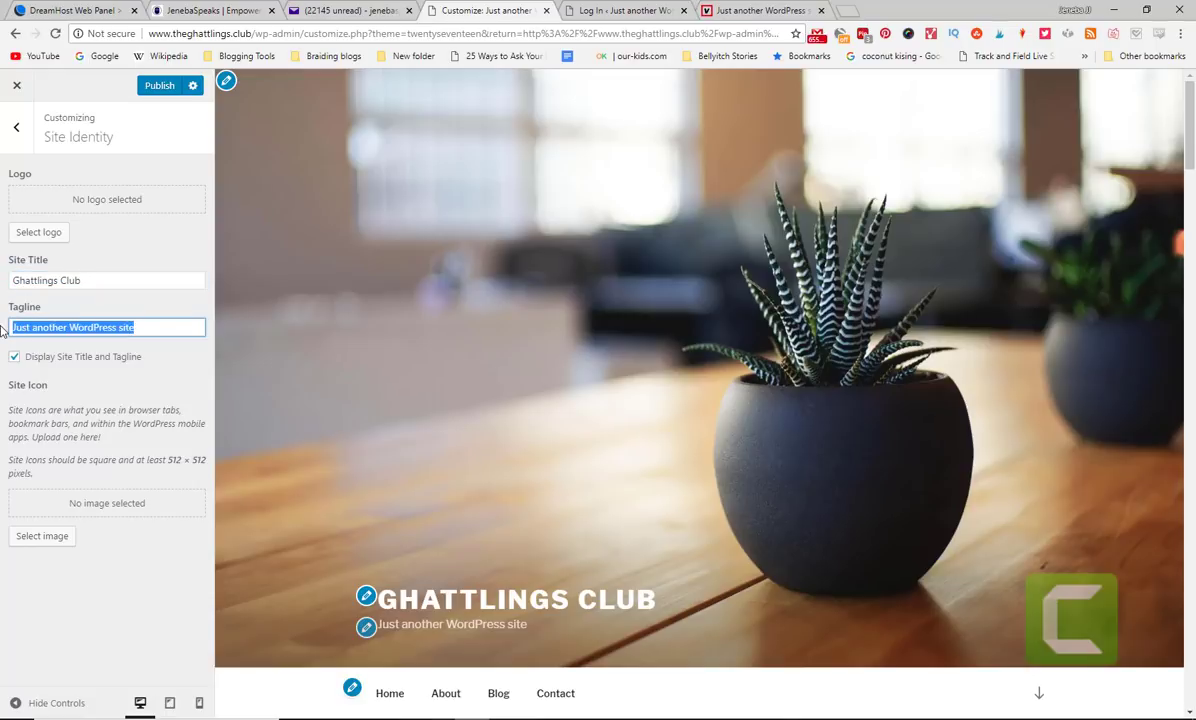
text(Our Fun Kids Club)
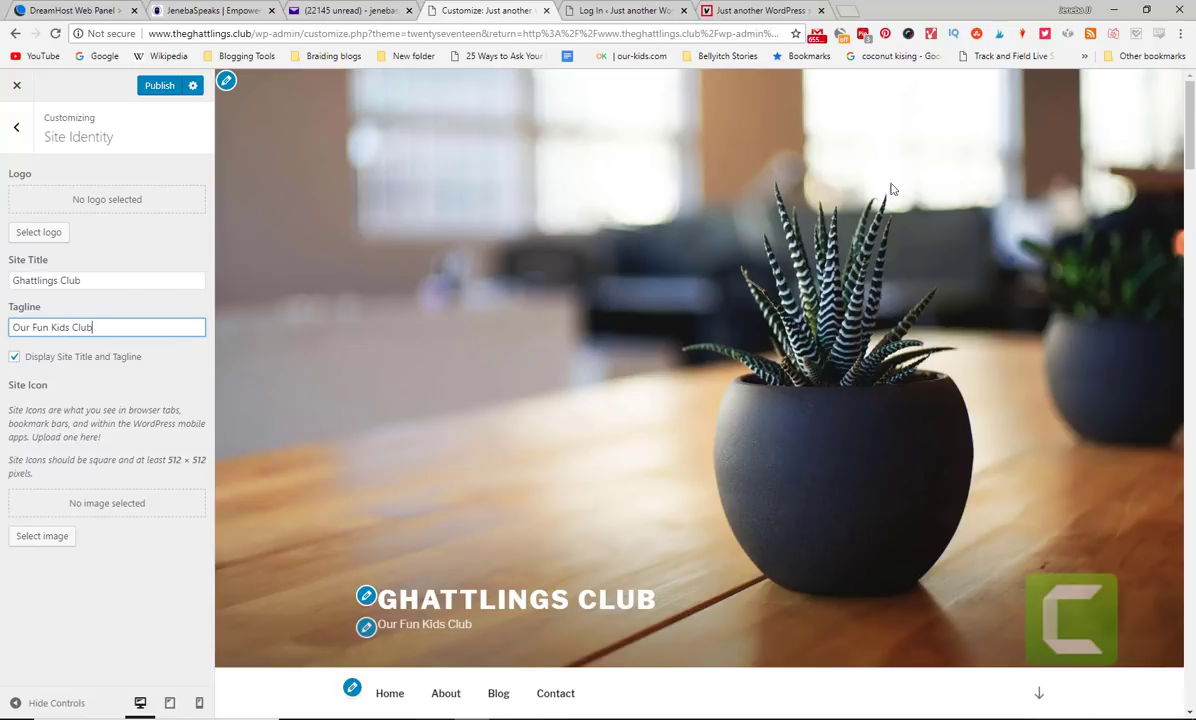
- Upload the portrait photo from Downloads and crop it square as the site icon
click(40, 537)
click(116, 137)
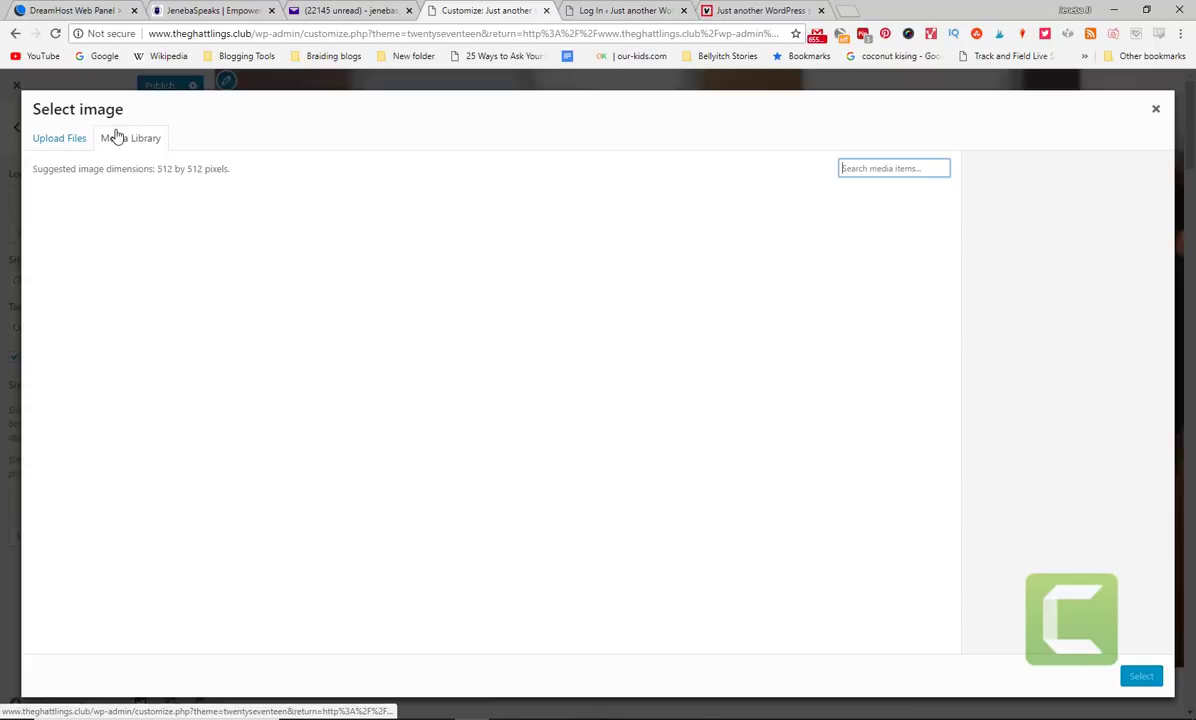
click(70, 139)
click(617, 381)
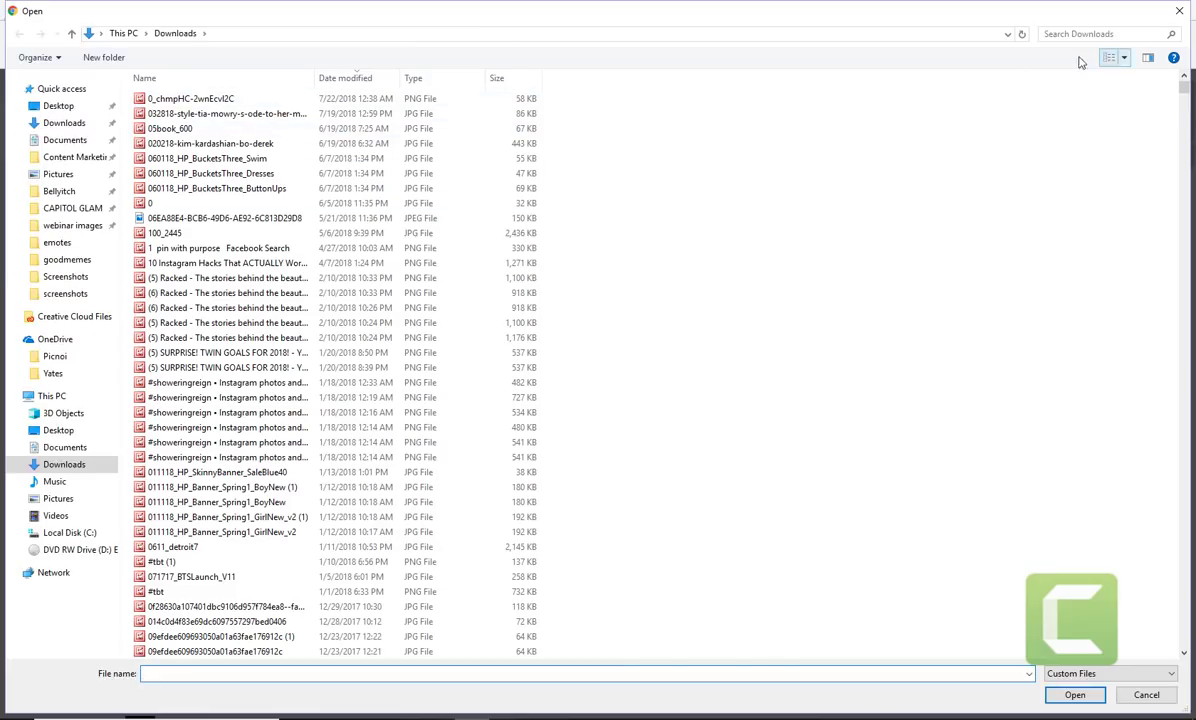
click(218, 116)
double_click(218, 116)
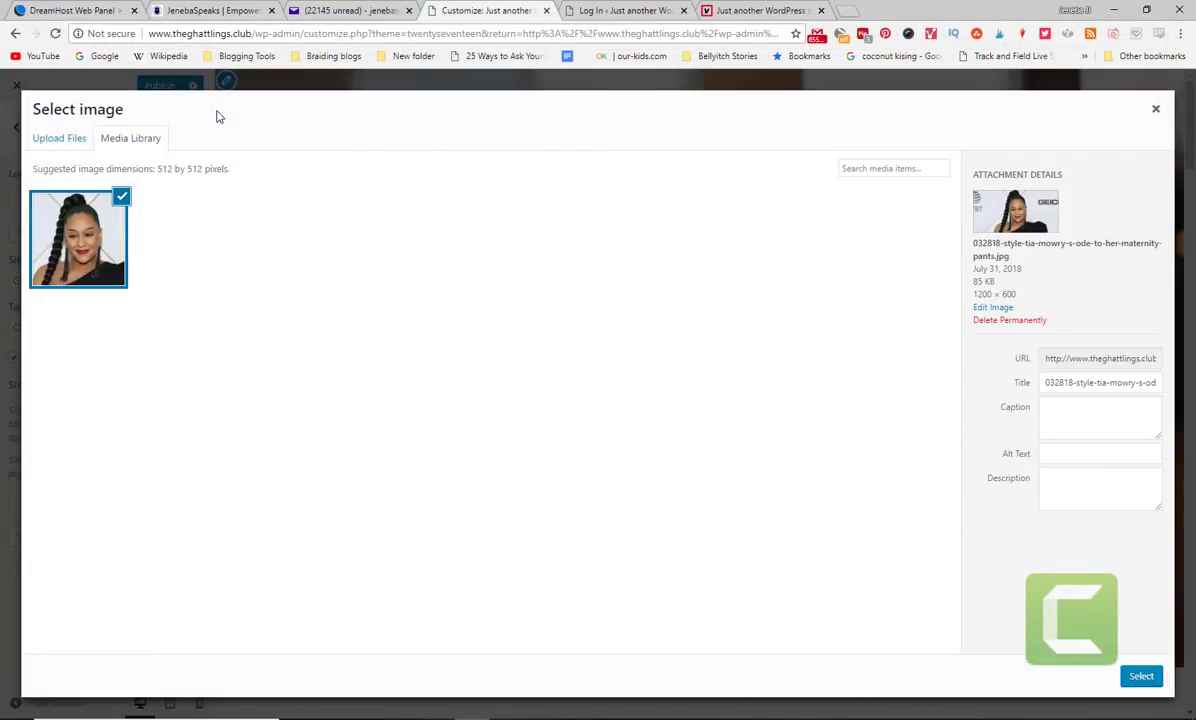
click(1140, 677)
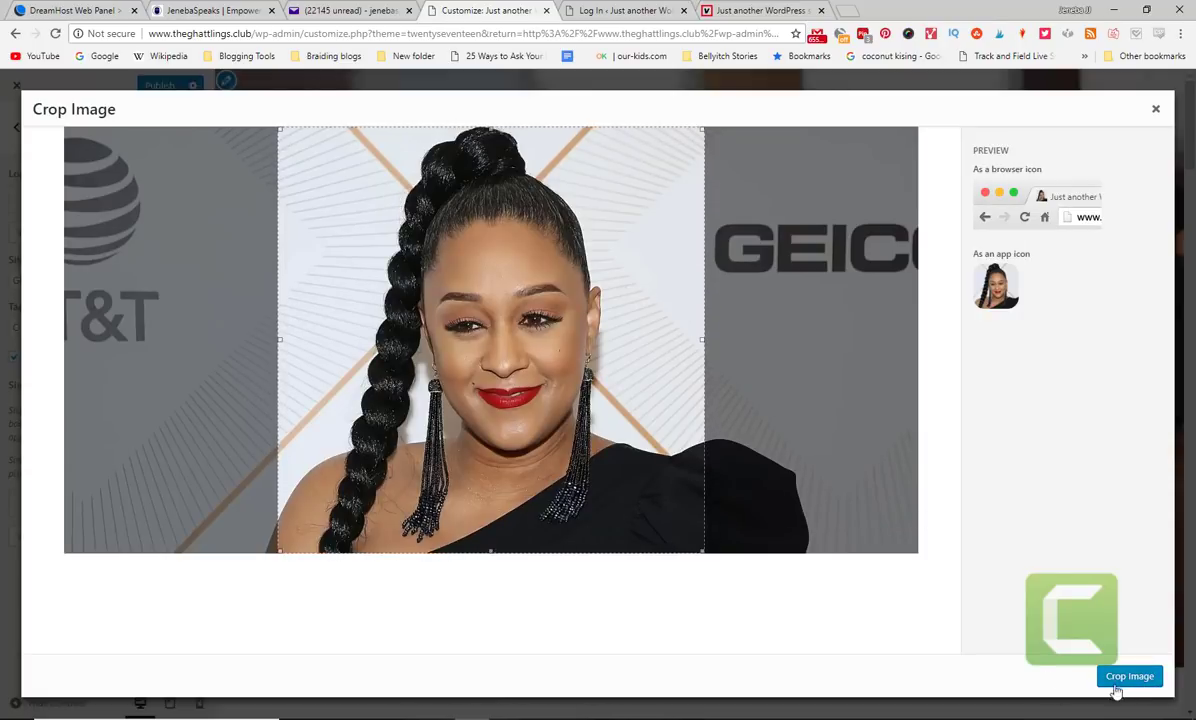
click(1140, 678)
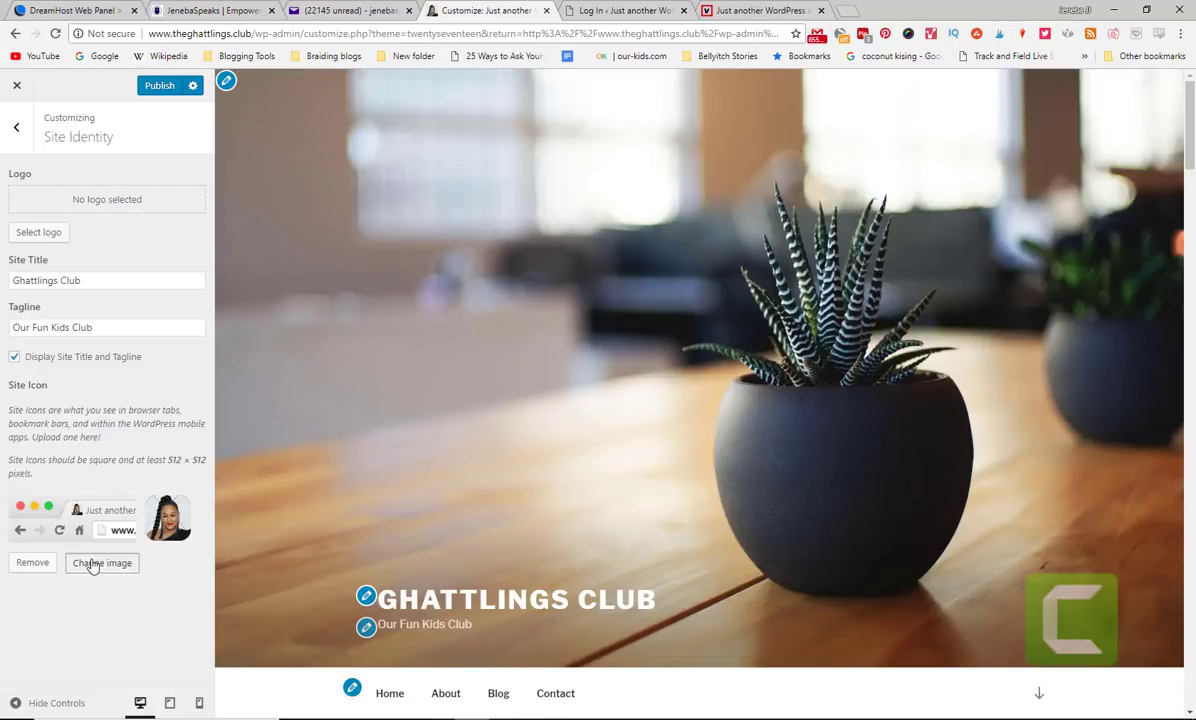
- Open and close the icon and logo pickers unchanged, then return to the main customizing sections
click(94, 563)
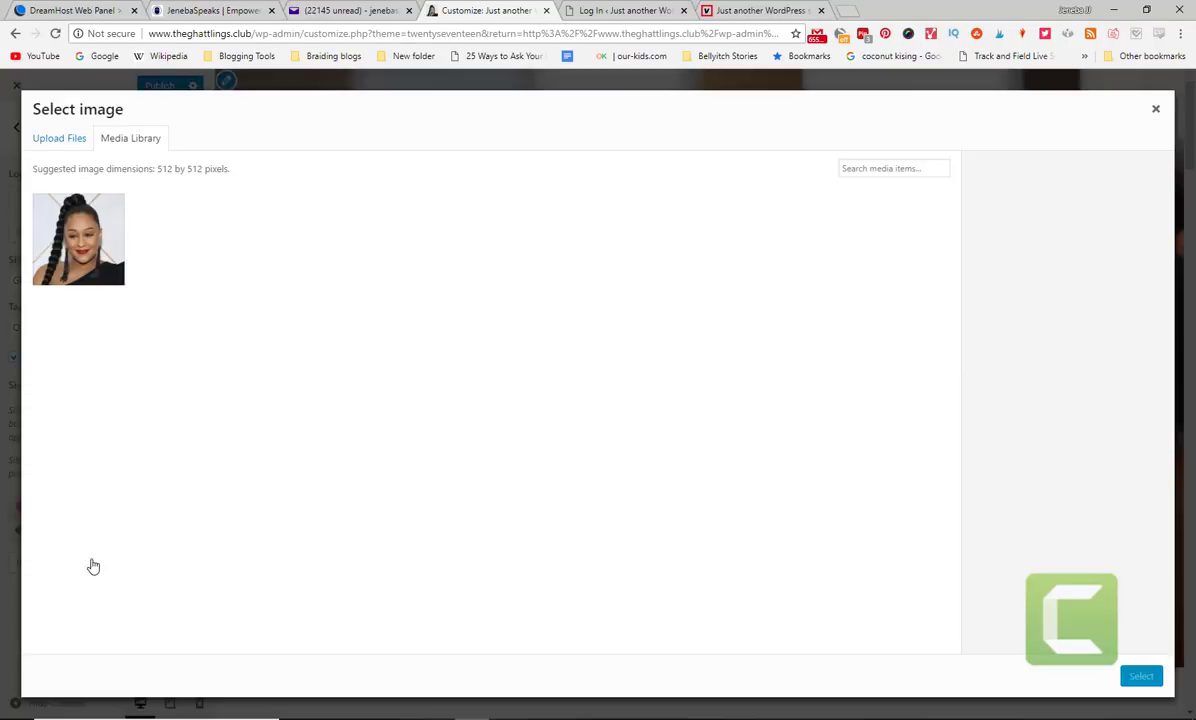
click(1154, 110)
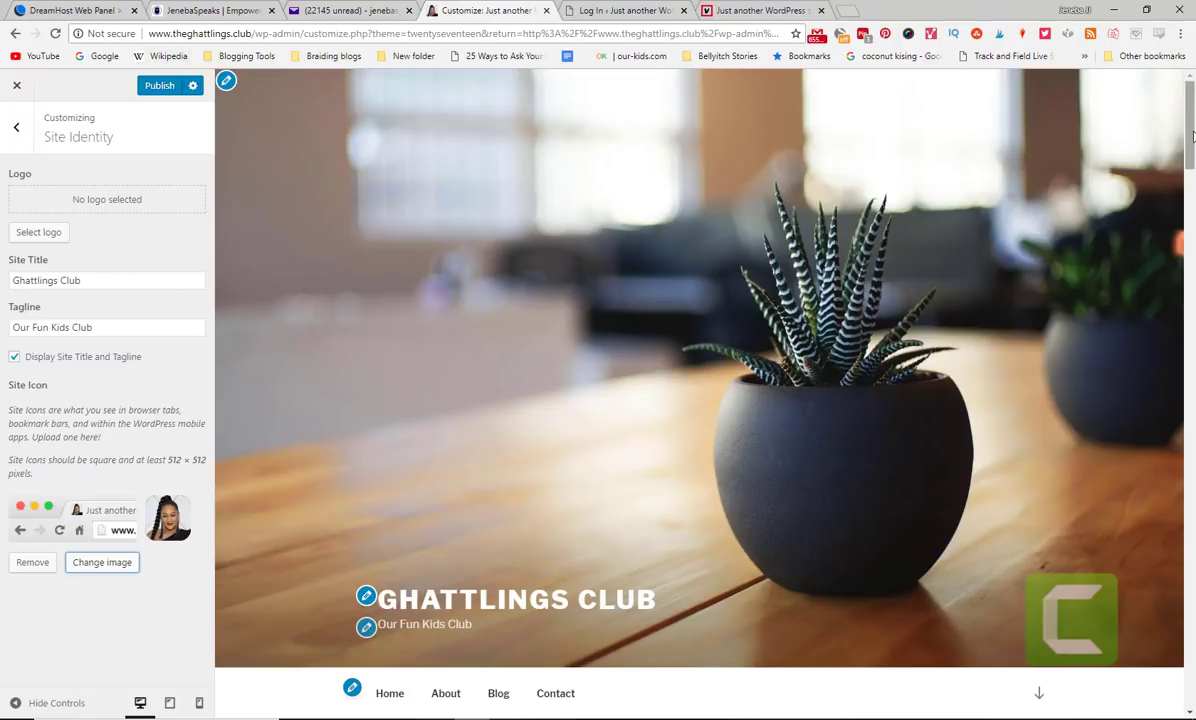
drag(1192, 135, 1192, 80)
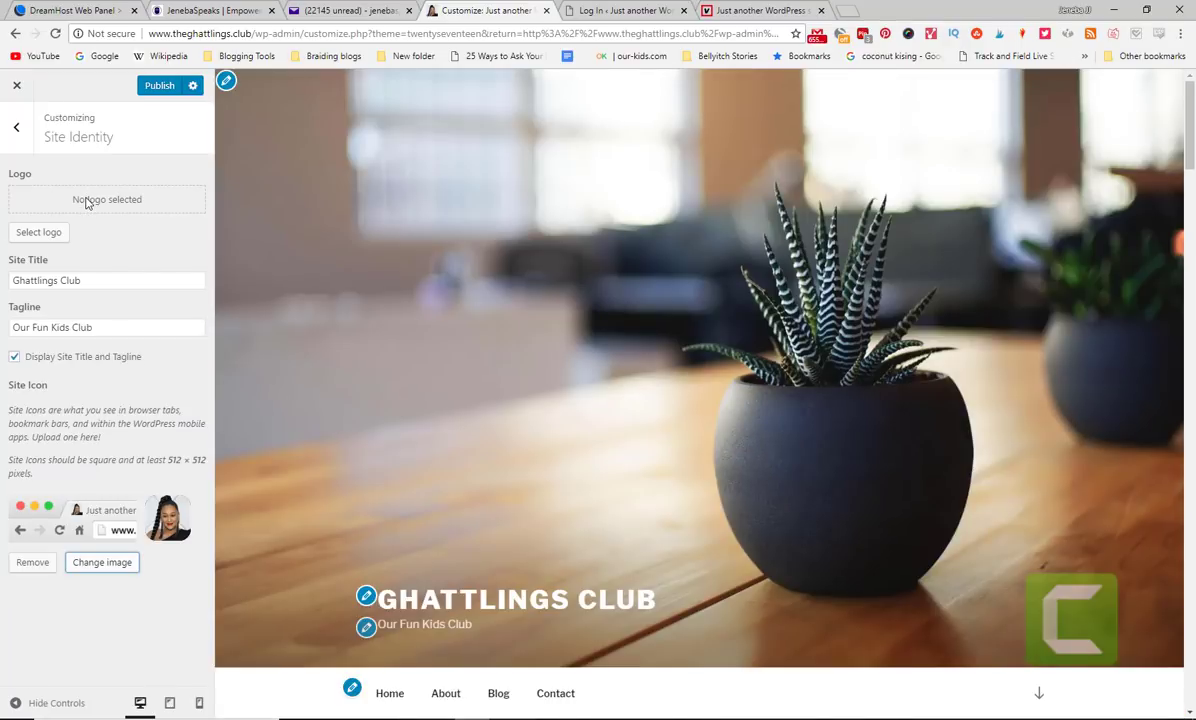
click(37, 232)
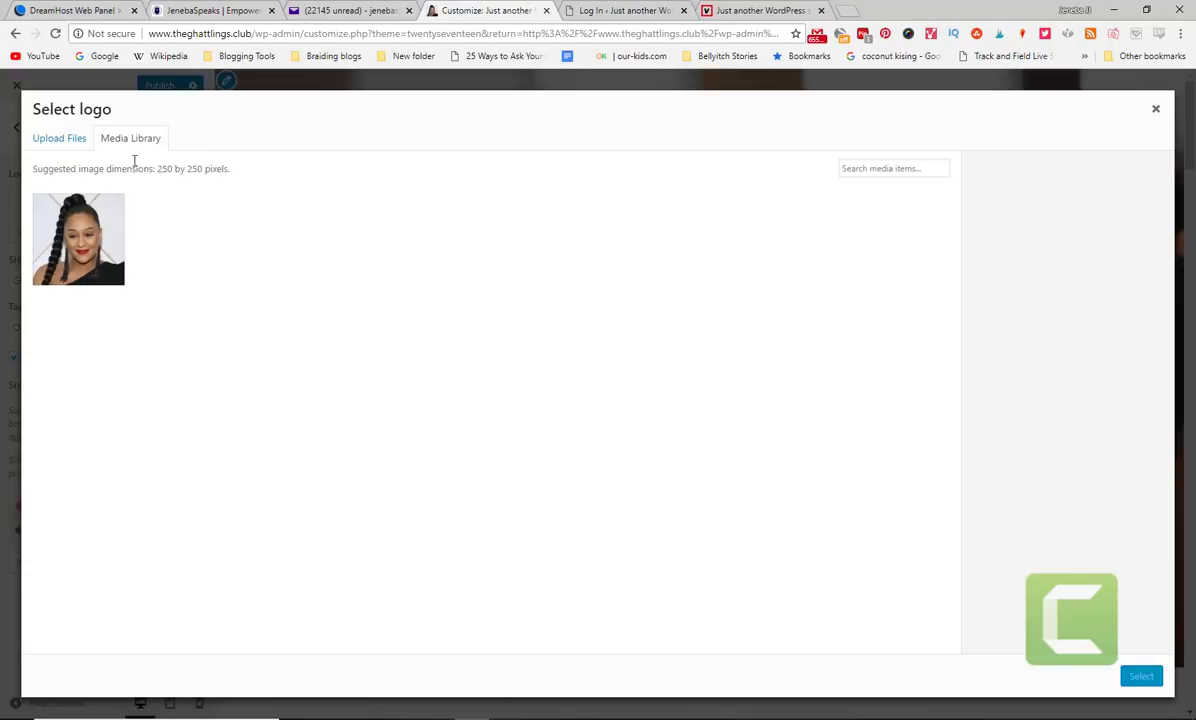
click(1155, 108)
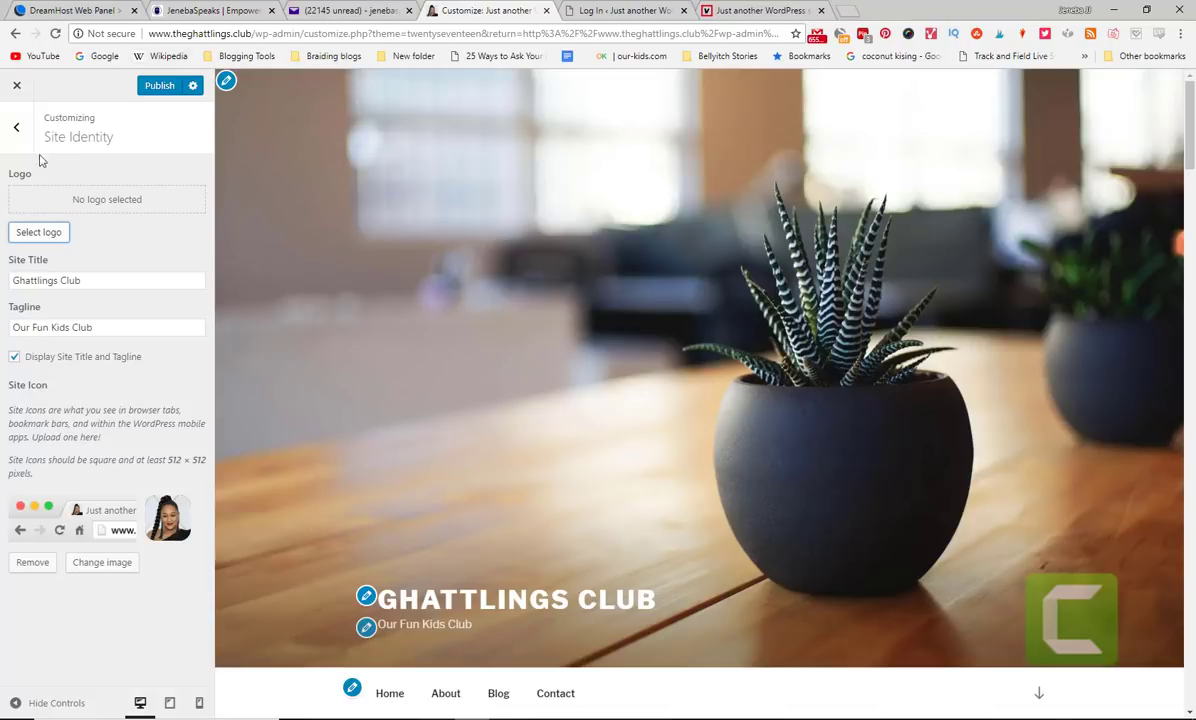
click(16, 126)
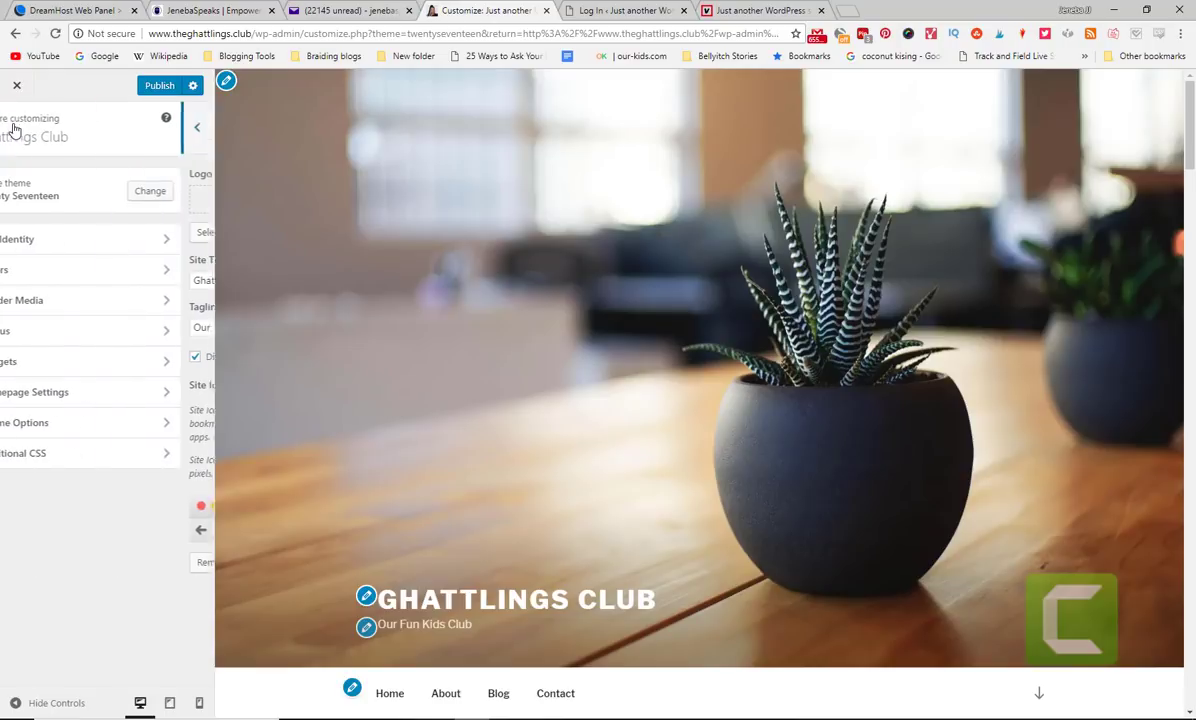
- In Colors, preview the Dark colour scheme, then switch back to Light
click(78, 268)
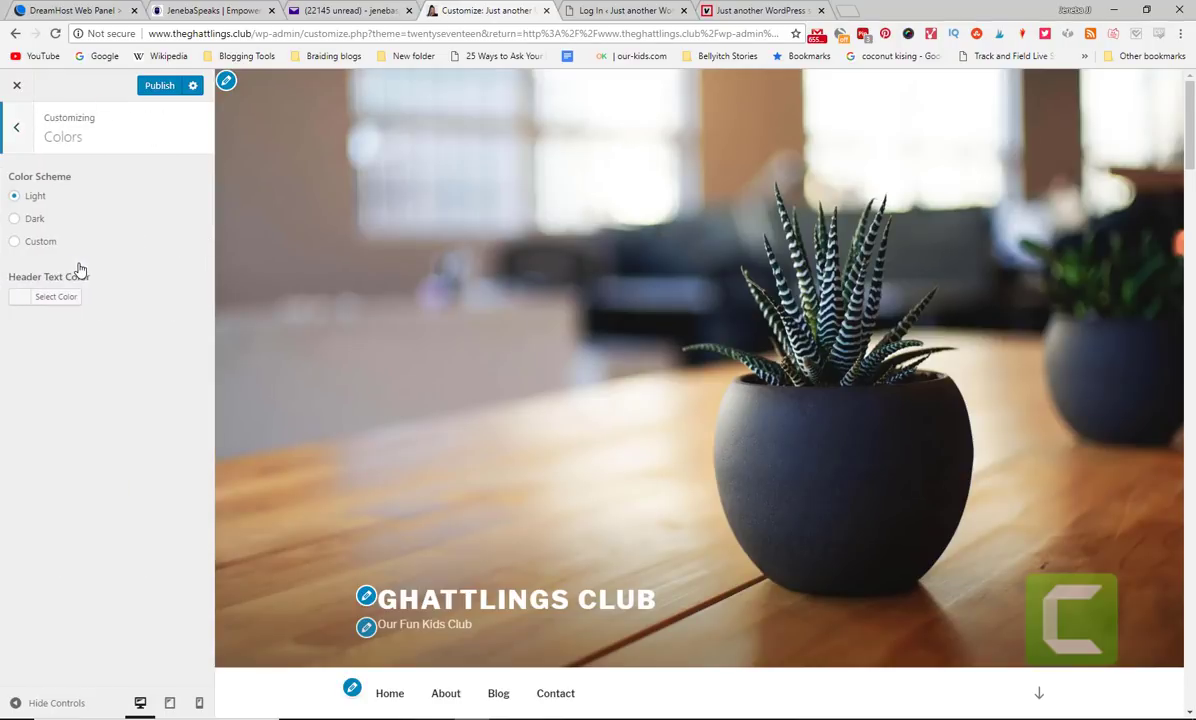
click(29, 222)
scroll(1194, 208, down, 2)
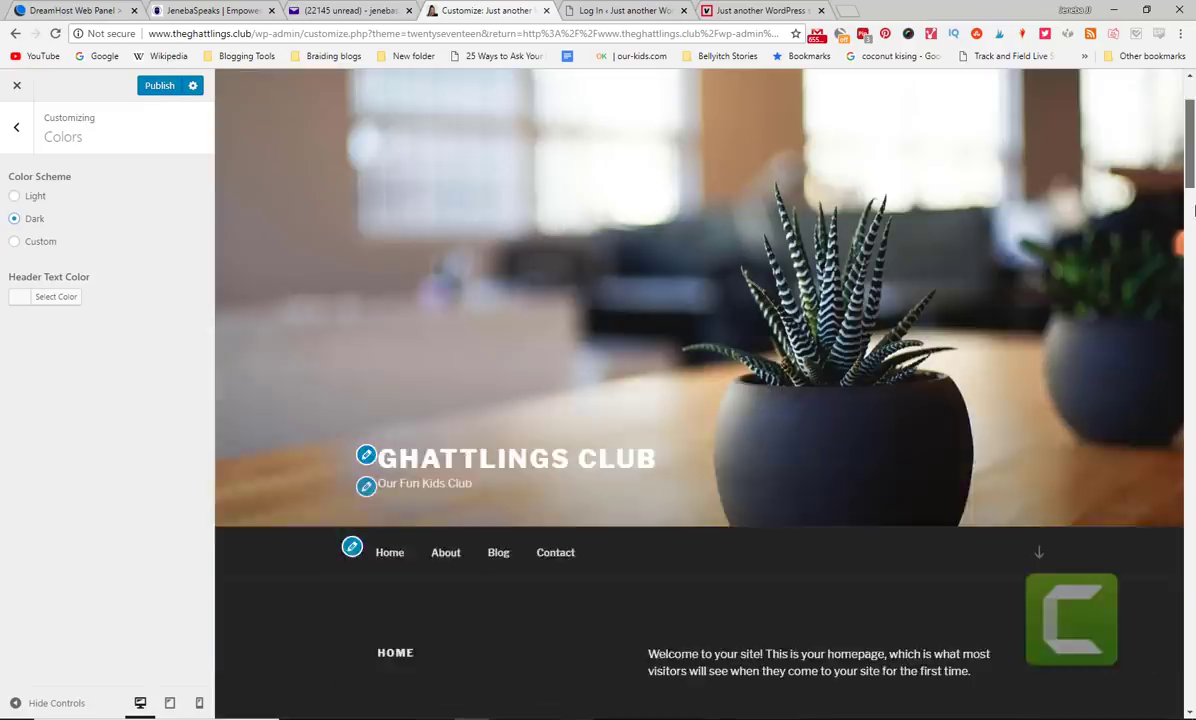
scroll(1194, 208, down, 6)
scroll(1193, 218, up, 3)
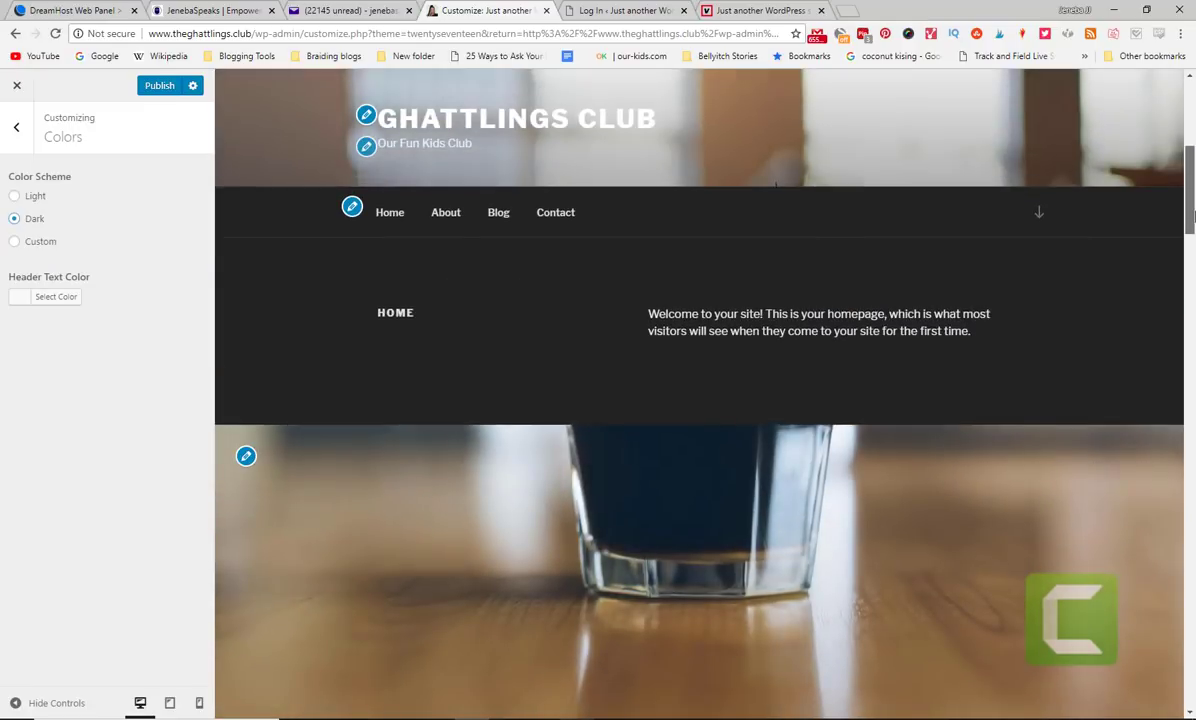
scroll(1190, 208, up, 5)
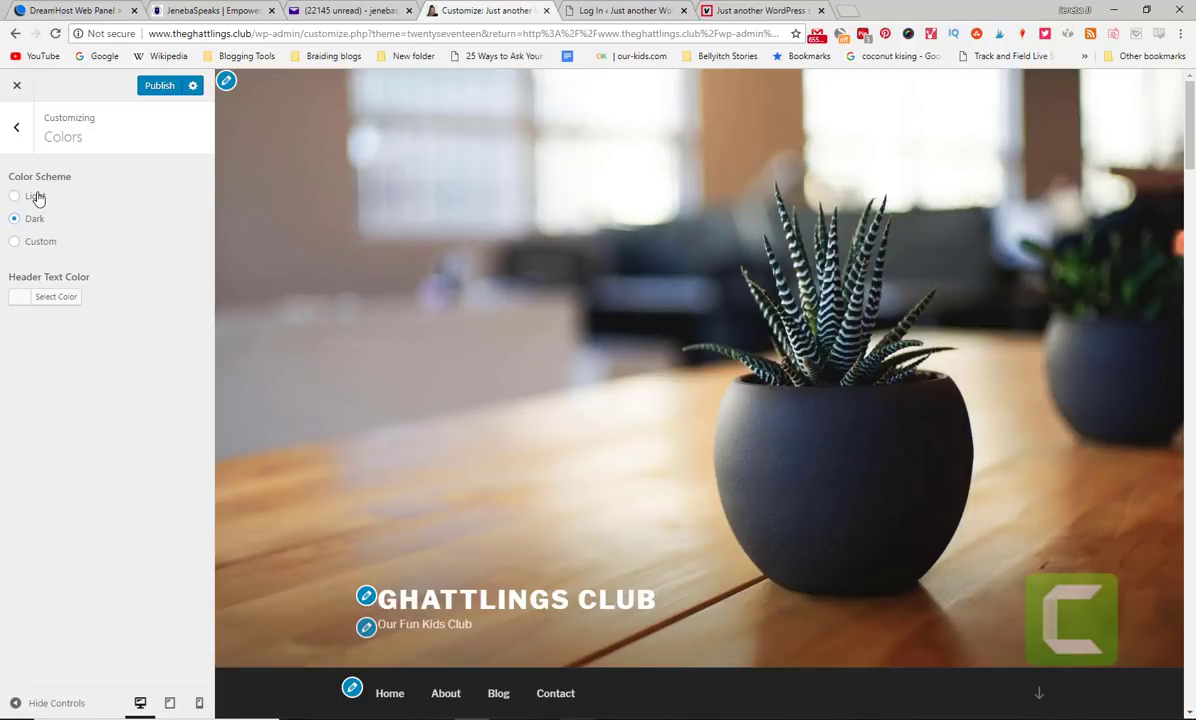
click(37, 198)
scroll(1190, 185, down, 4)
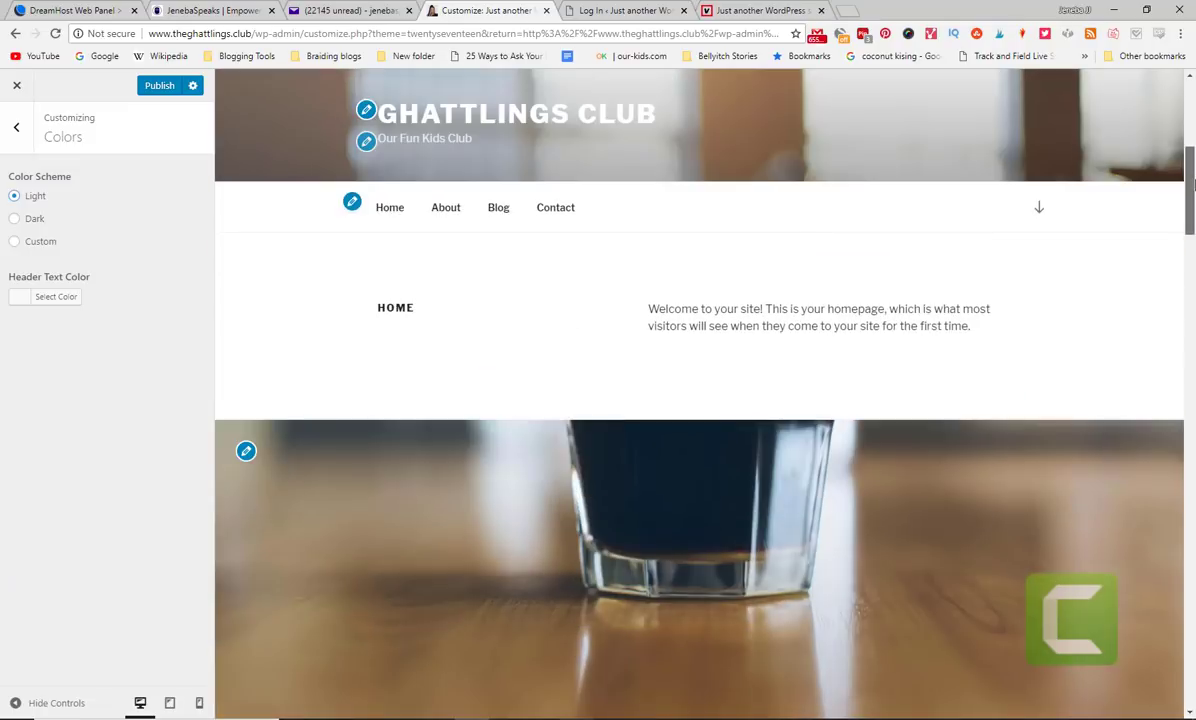
scroll(1190, 185, up, 5)
scroll(1190, 185, down, 6)
scroll(1190, 185, up, 6)
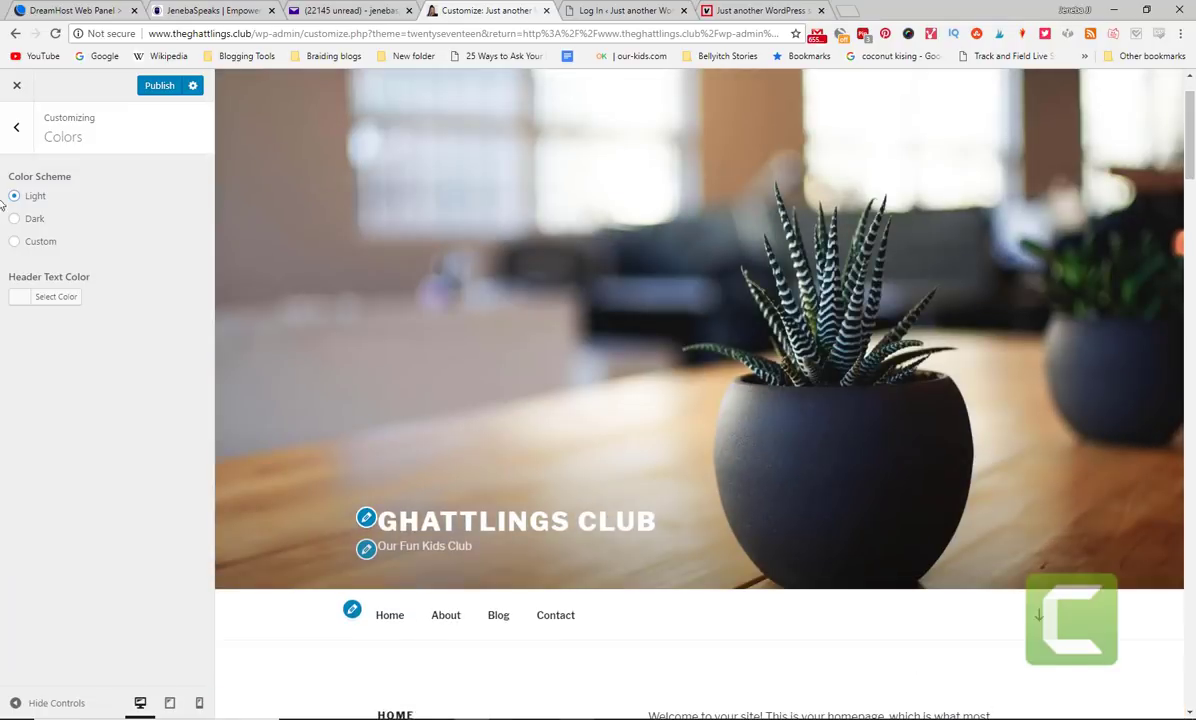
- Choose the Custom colour scheme with a red hue and return to the main sections
click(36, 244)
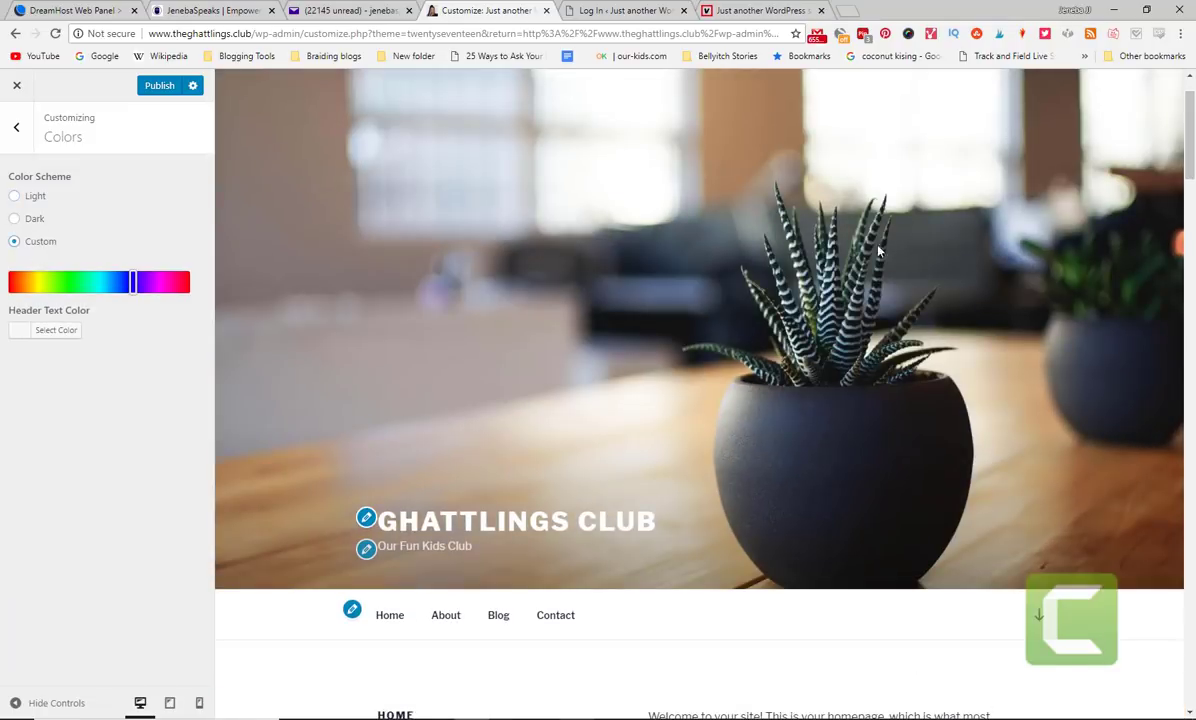
click(18, 285)
scroll(1190, 350, down, 10)
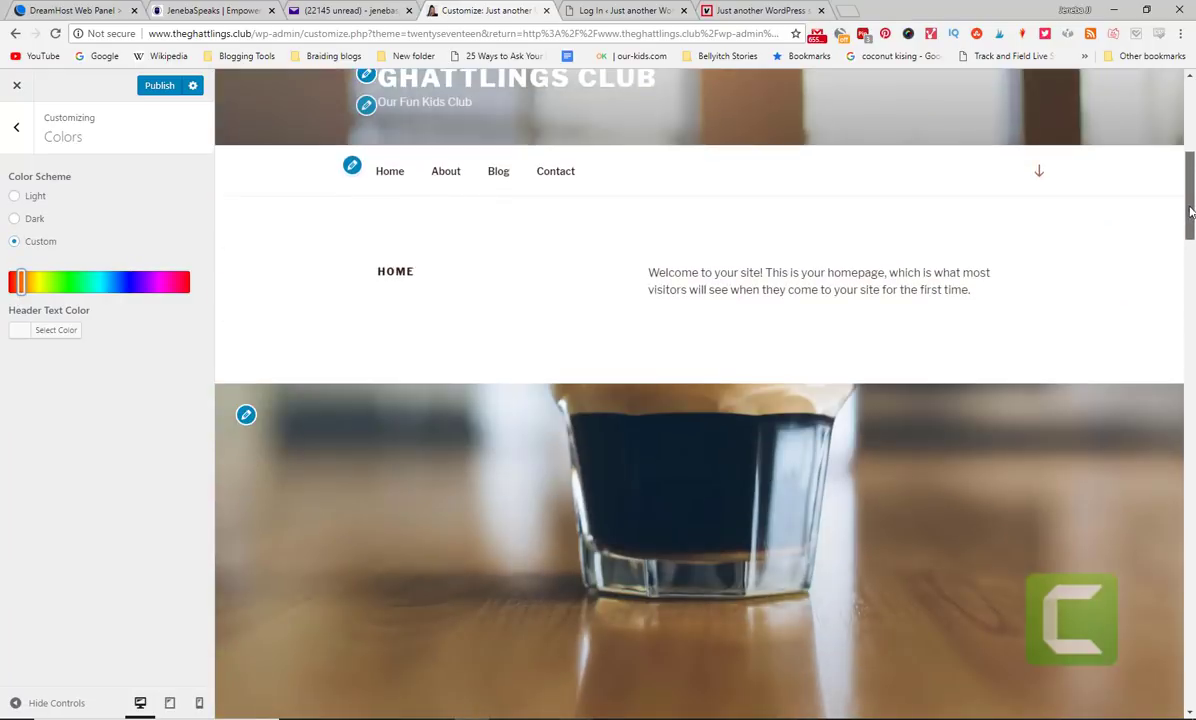
scroll(1190, 350, up, 10)
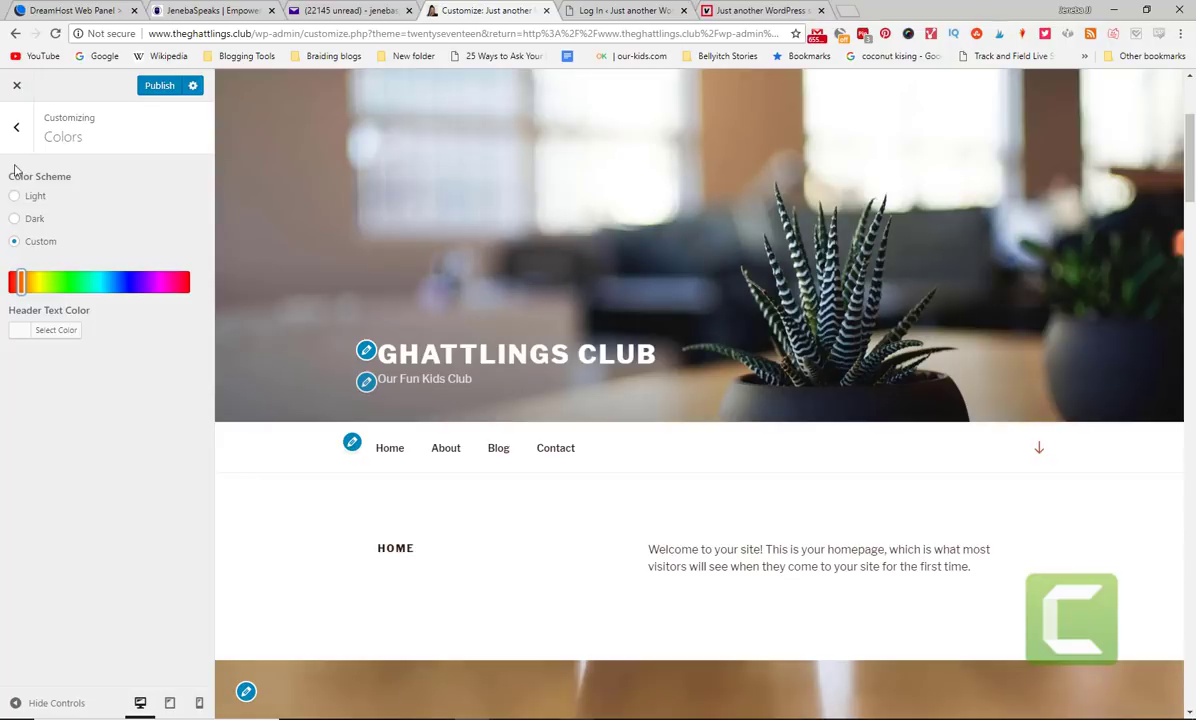
click(15, 129)
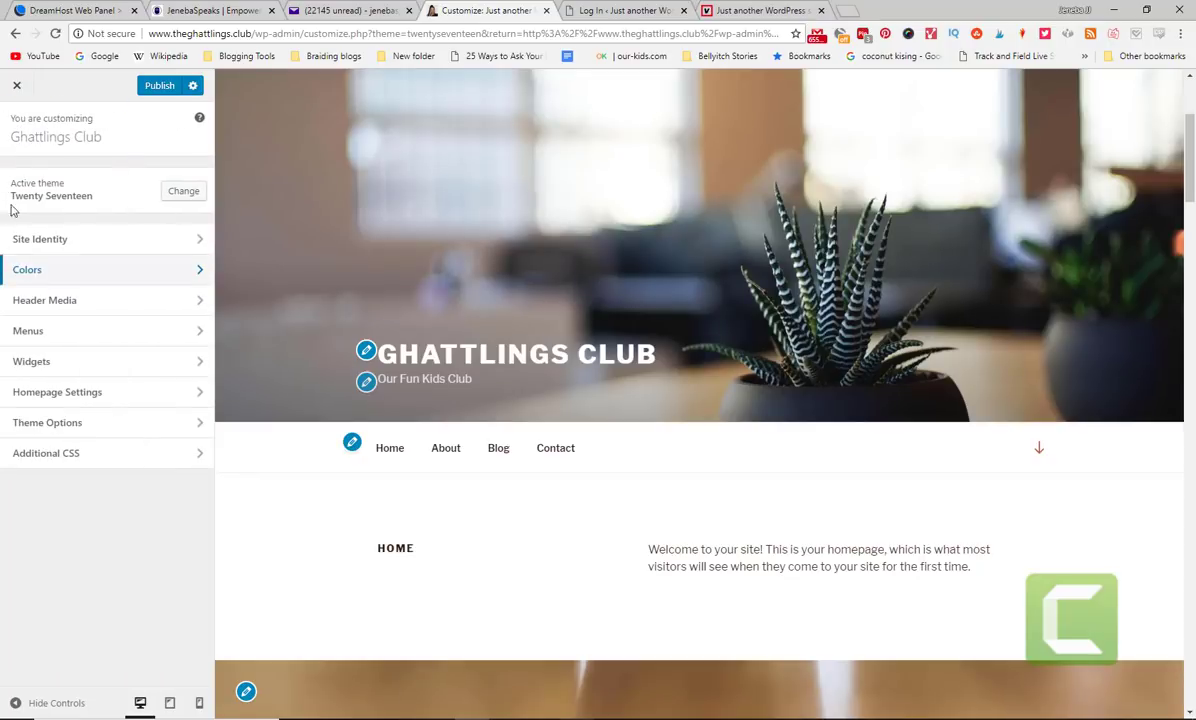
- Review the Social Links Menu's Facebook, Yelp and Twitter link details, then return to Menus
click(72, 333)
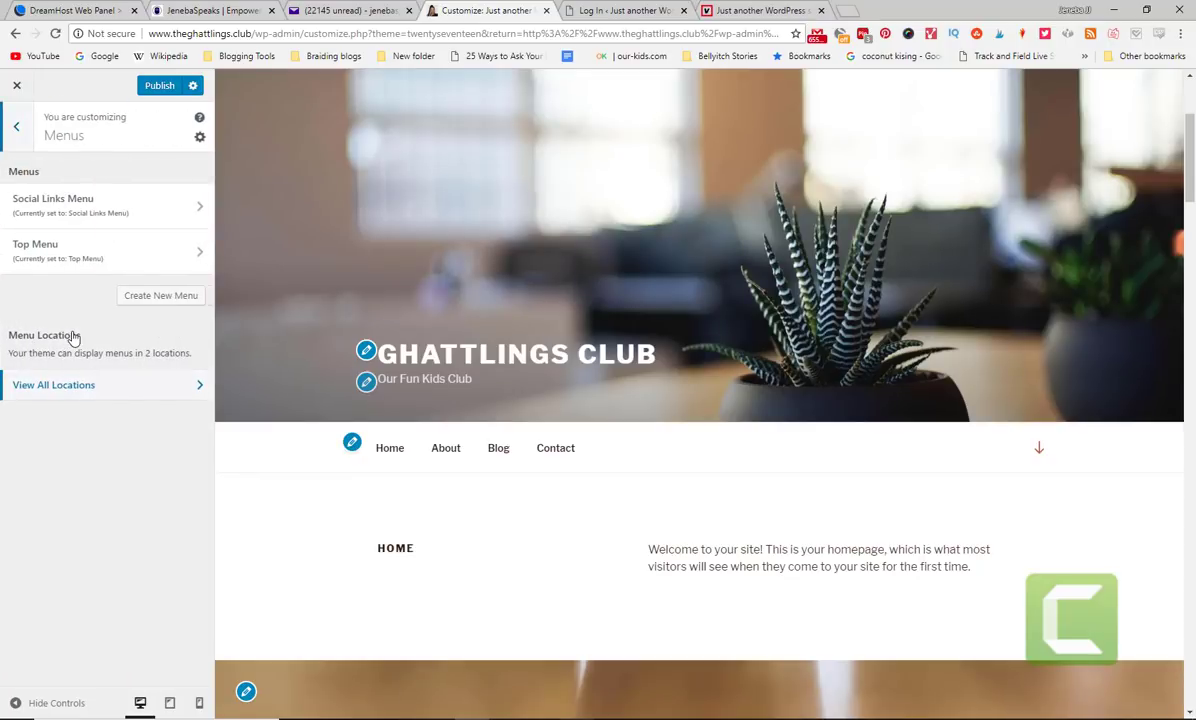
click(185, 211)
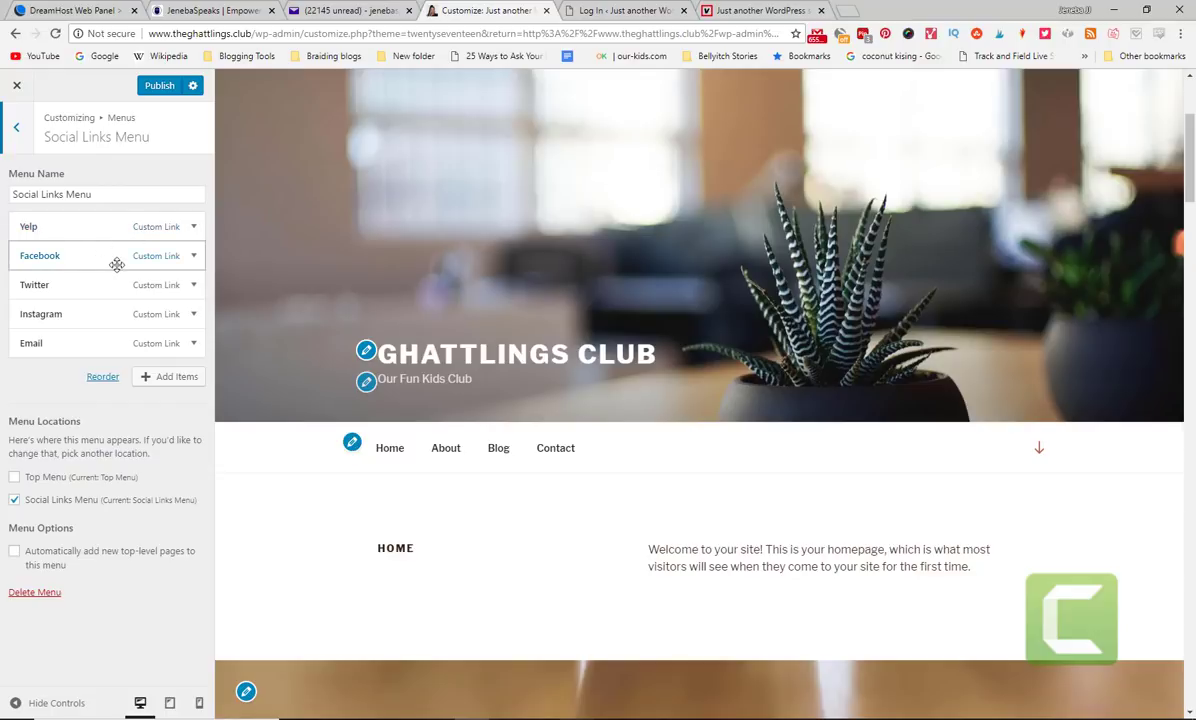
click(158, 258)
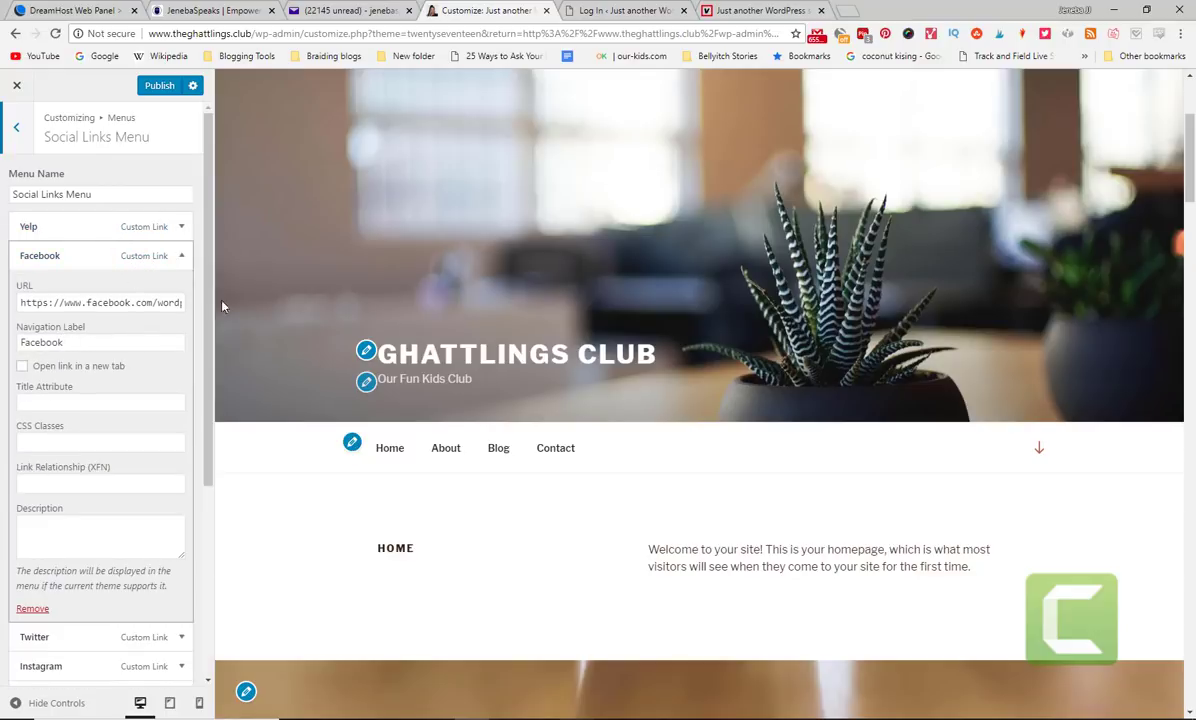
click(69, 233)
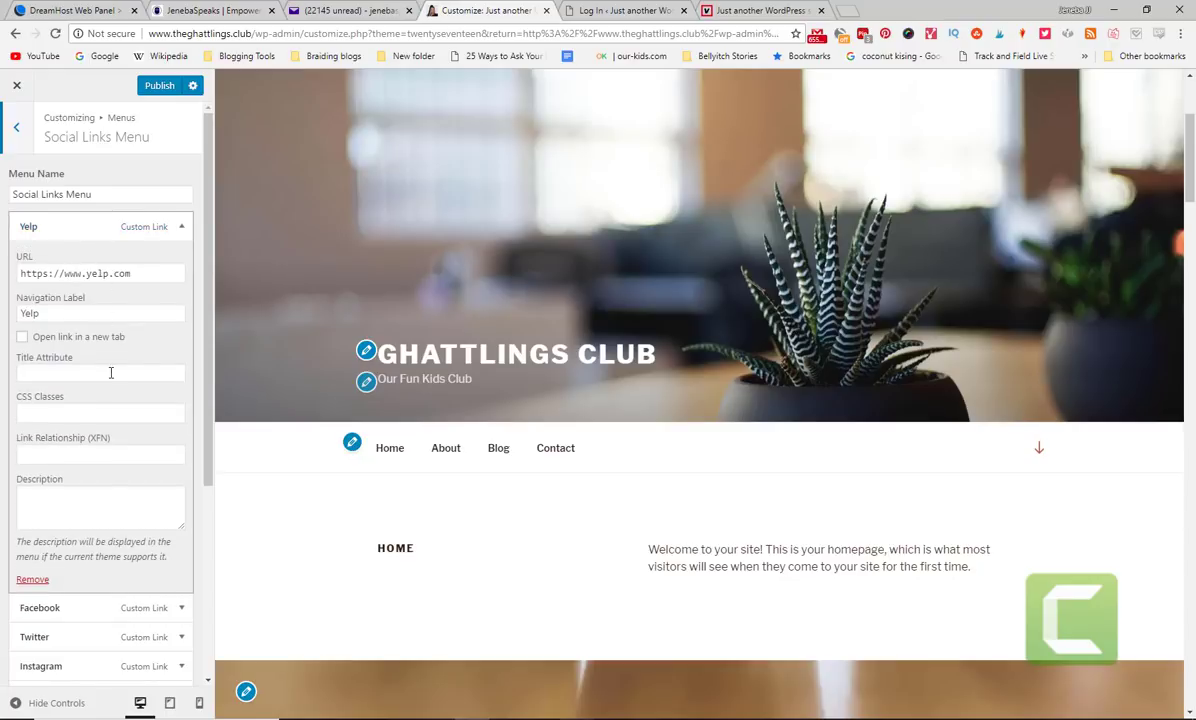
click(75, 637)
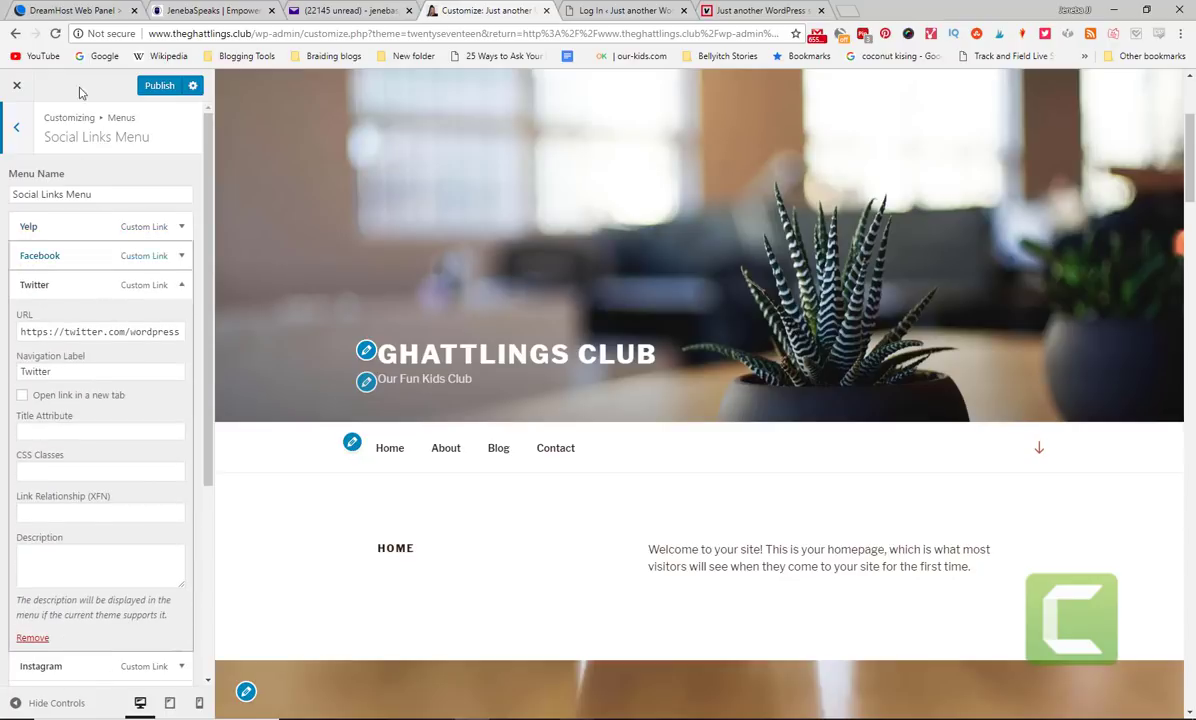
click(15, 131)
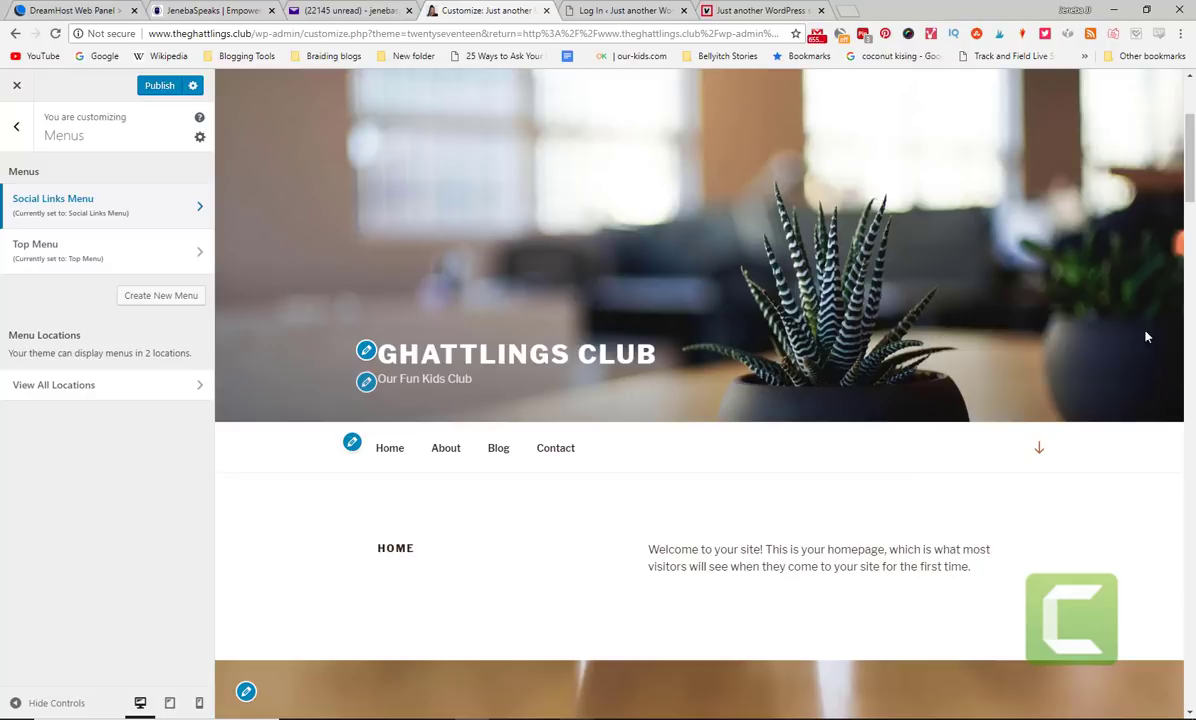
- Move the Top Menu from the Top Menu location to the Social Links Menu location
scroll(1170, 325, down, 8)
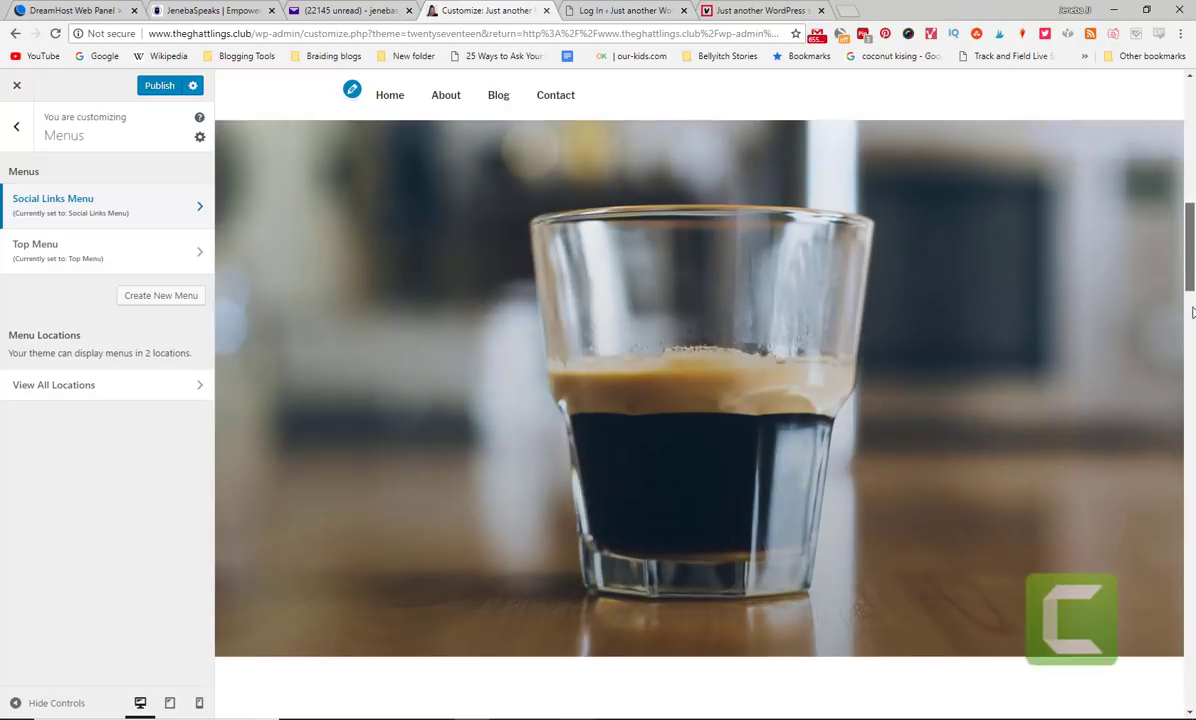
scroll(1192, 313, down, 4)
scroll(236, 166, up, 10)
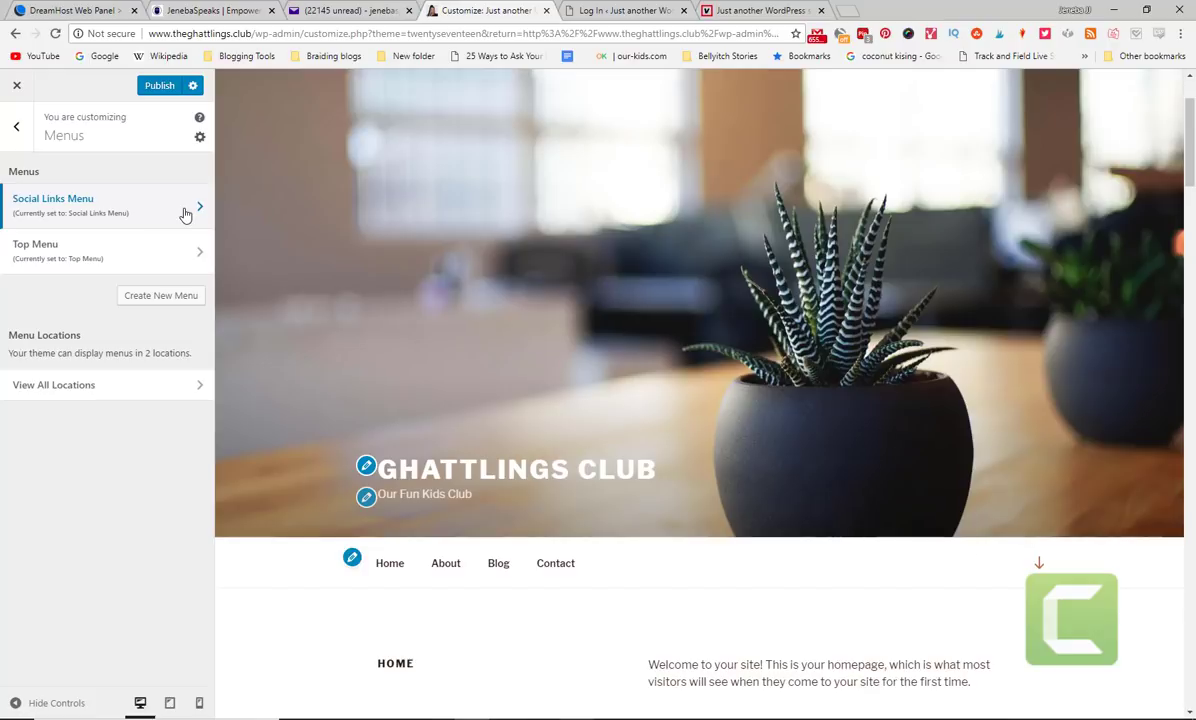
click(92, 263)
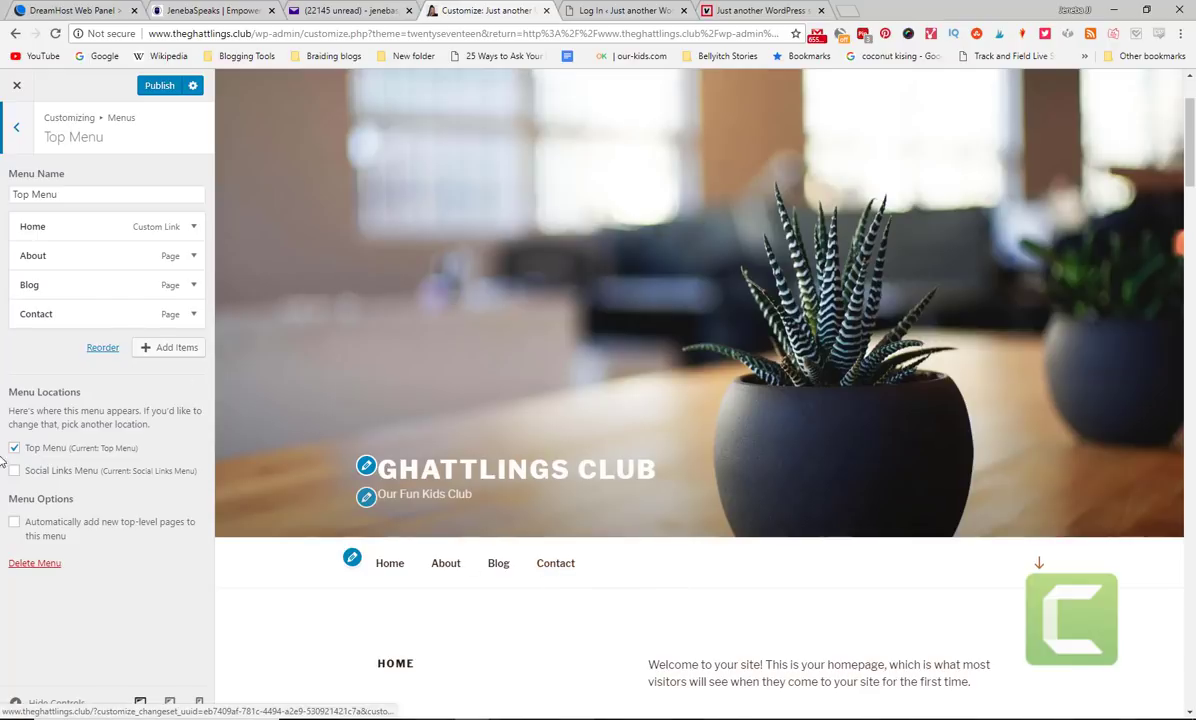
click(14, 471)
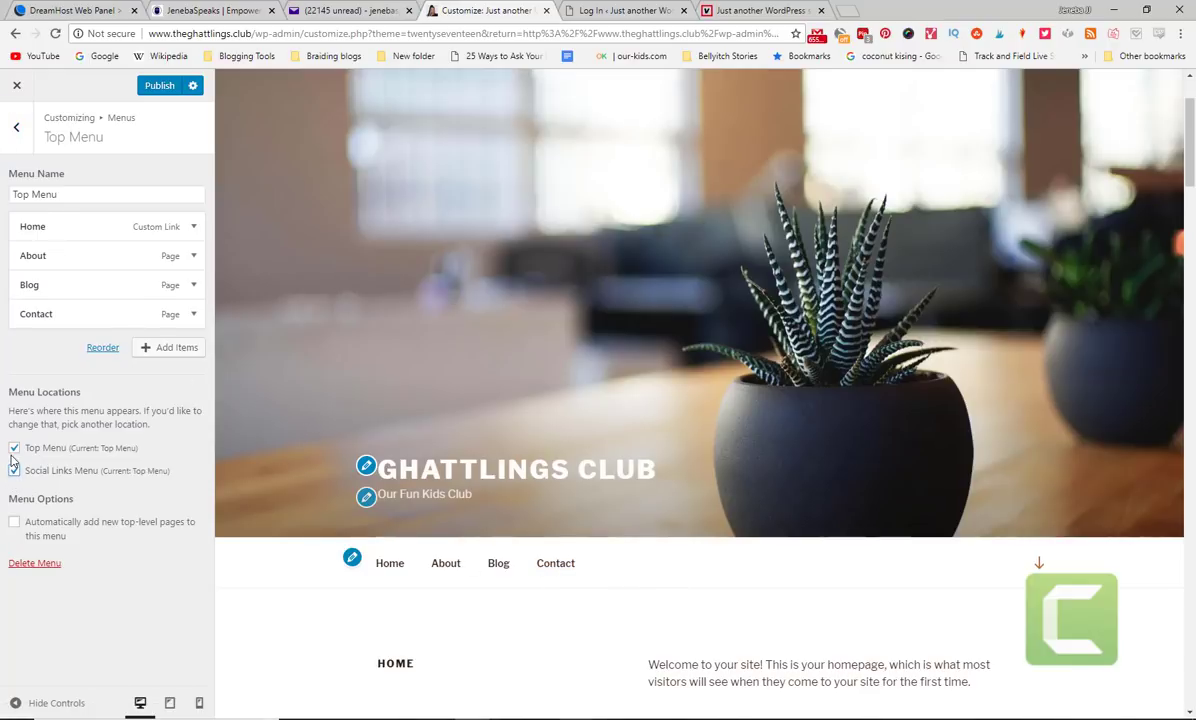
click(14, 448)
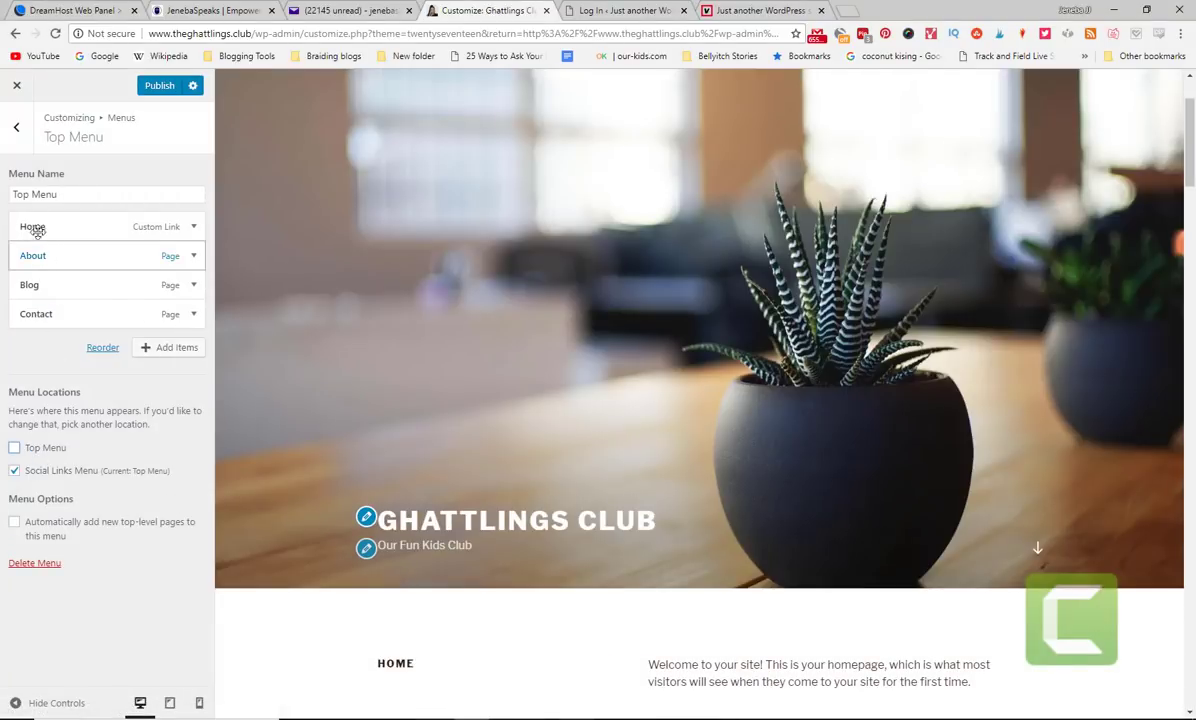
click(15, 135)
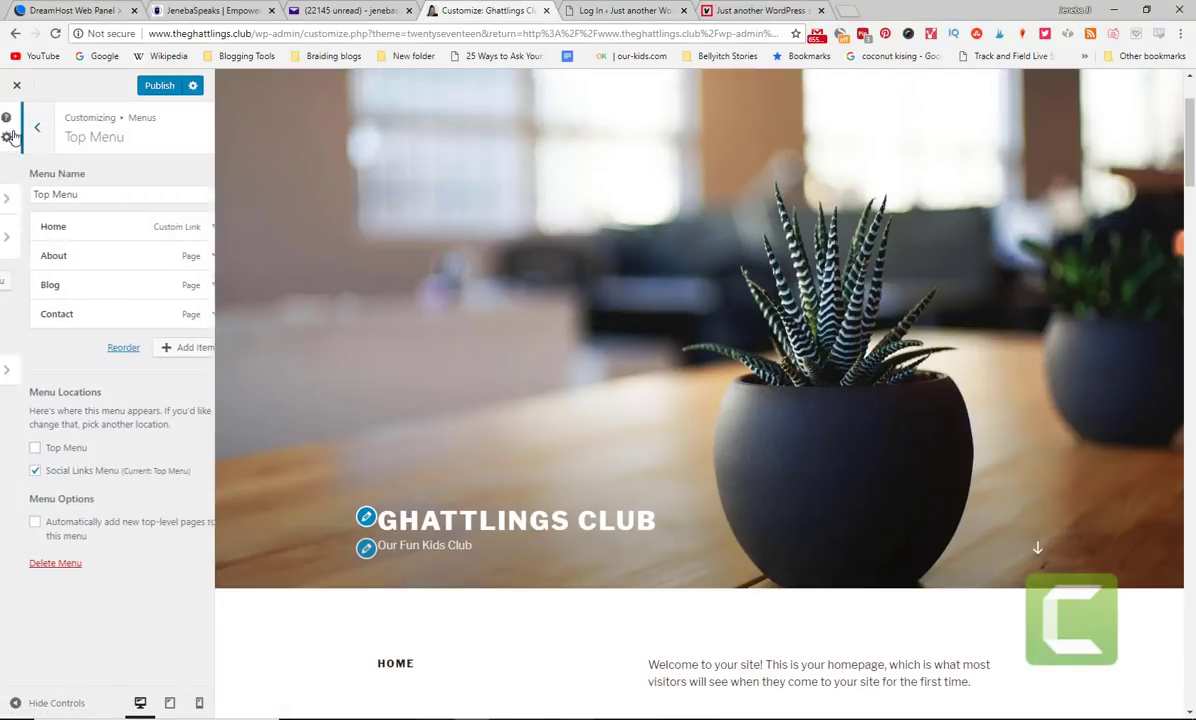
- In the Social Links Menu, replace the Instagram link's handle with the club's account
click(91, 209)
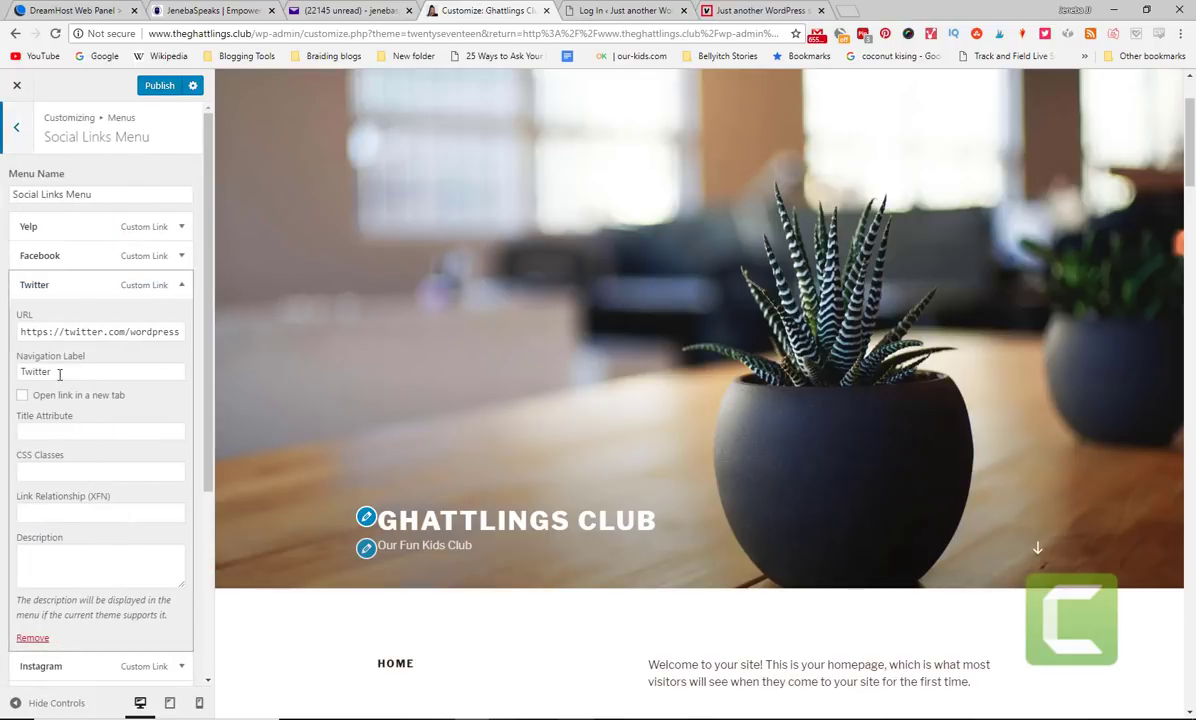
click(34, 666)
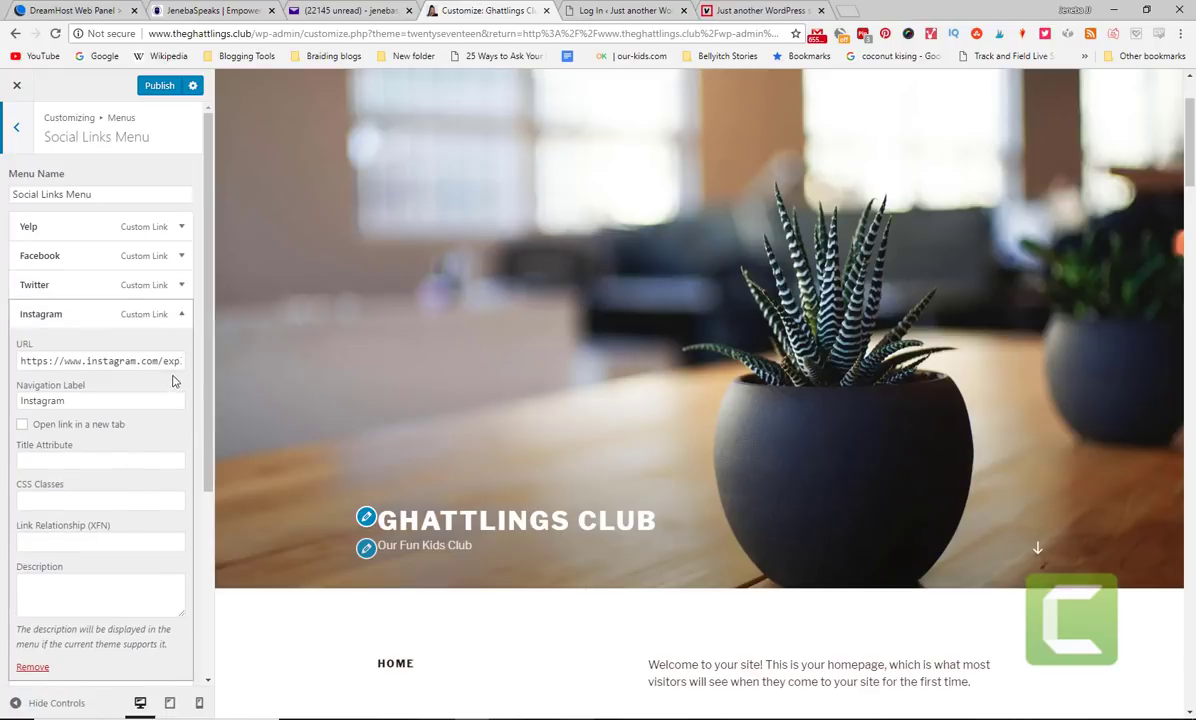
click(157, 362)
drag(165, 362, 277, 368)
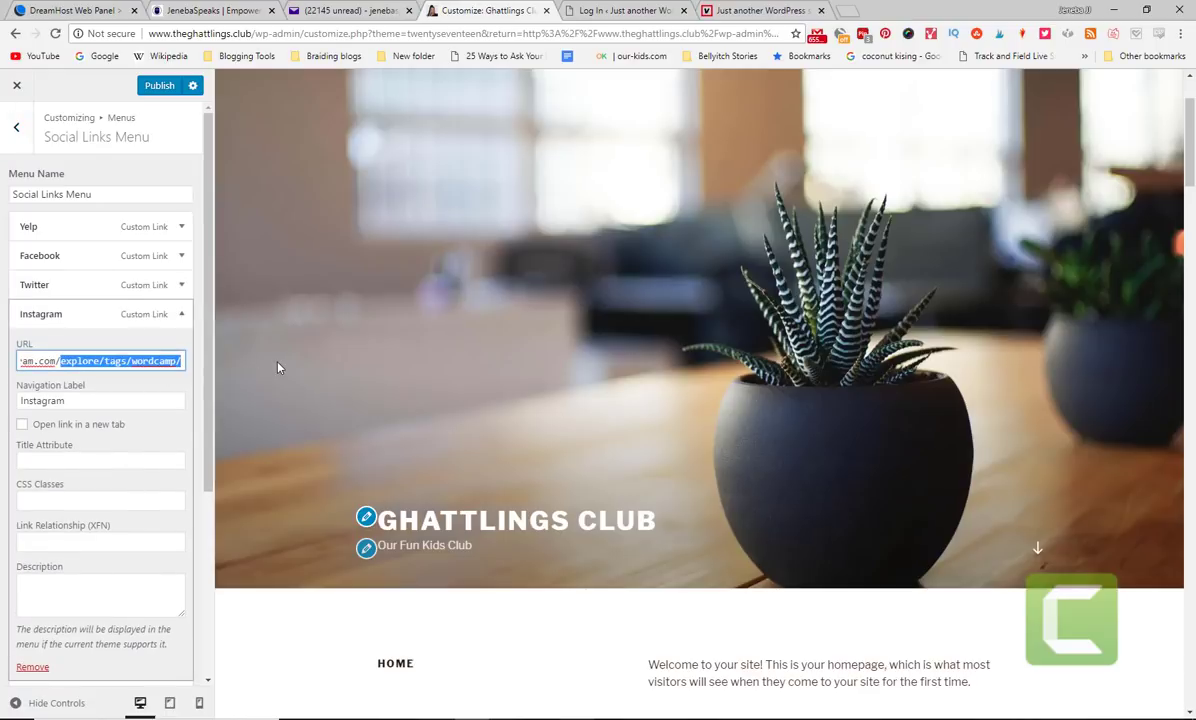
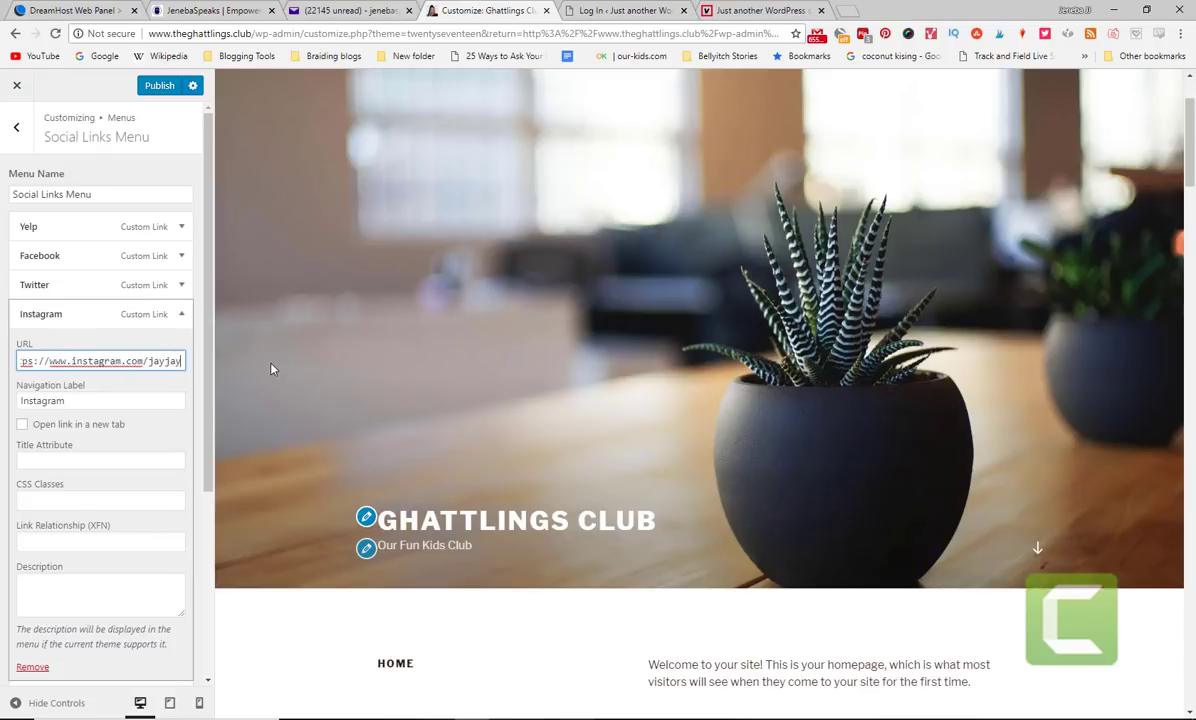
- Replace the 'wordpress' handle in the Twitter and Facebook URLs with the club's accounts
click(147, 285)
drag(132, 333, 462, 336)
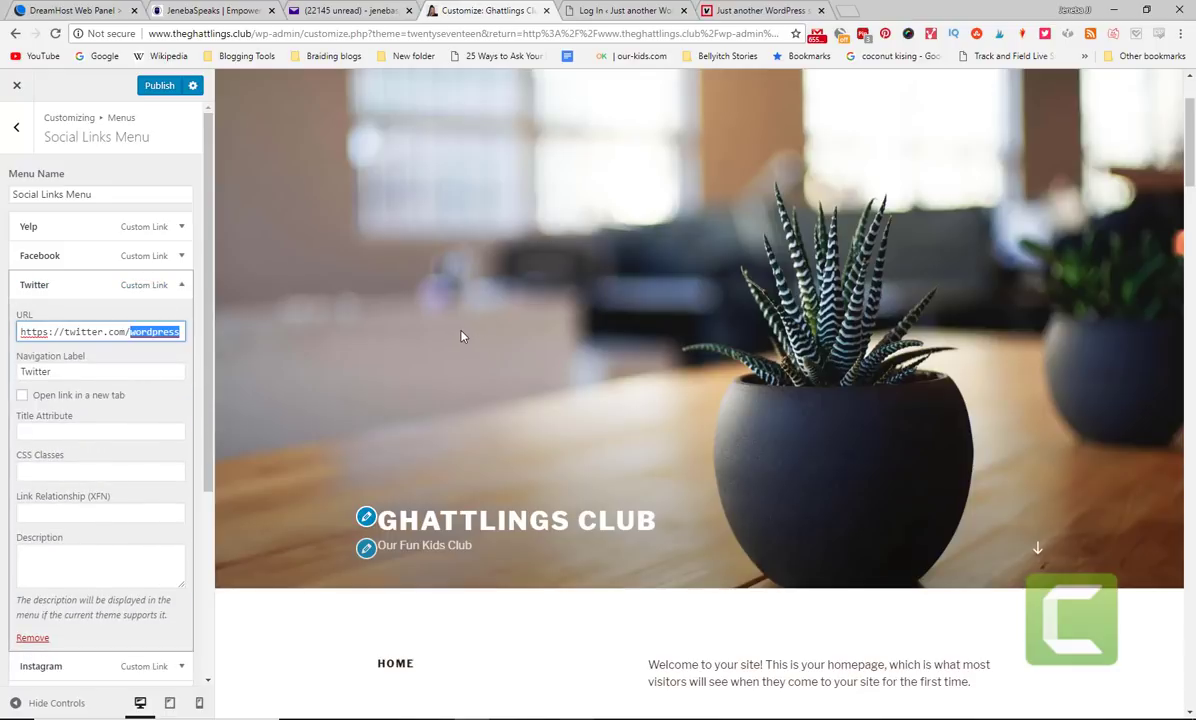
click(155, 256)
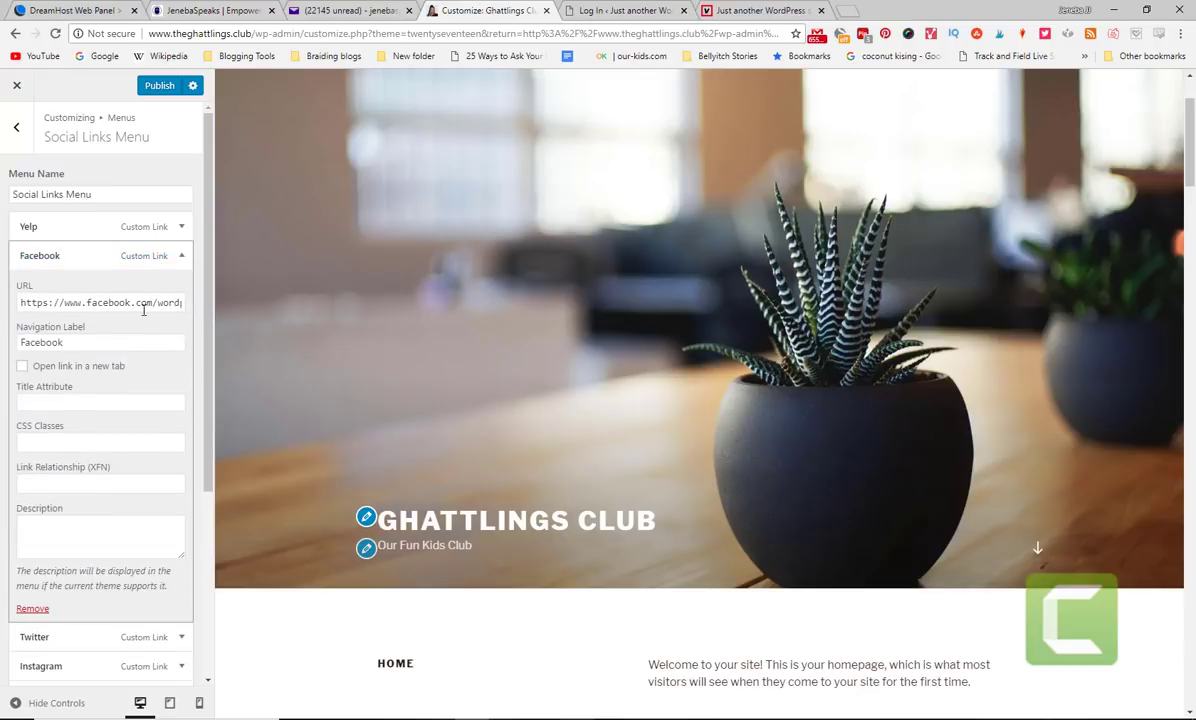
drag(156, 305, 534, 331)
text(bellyhitch)
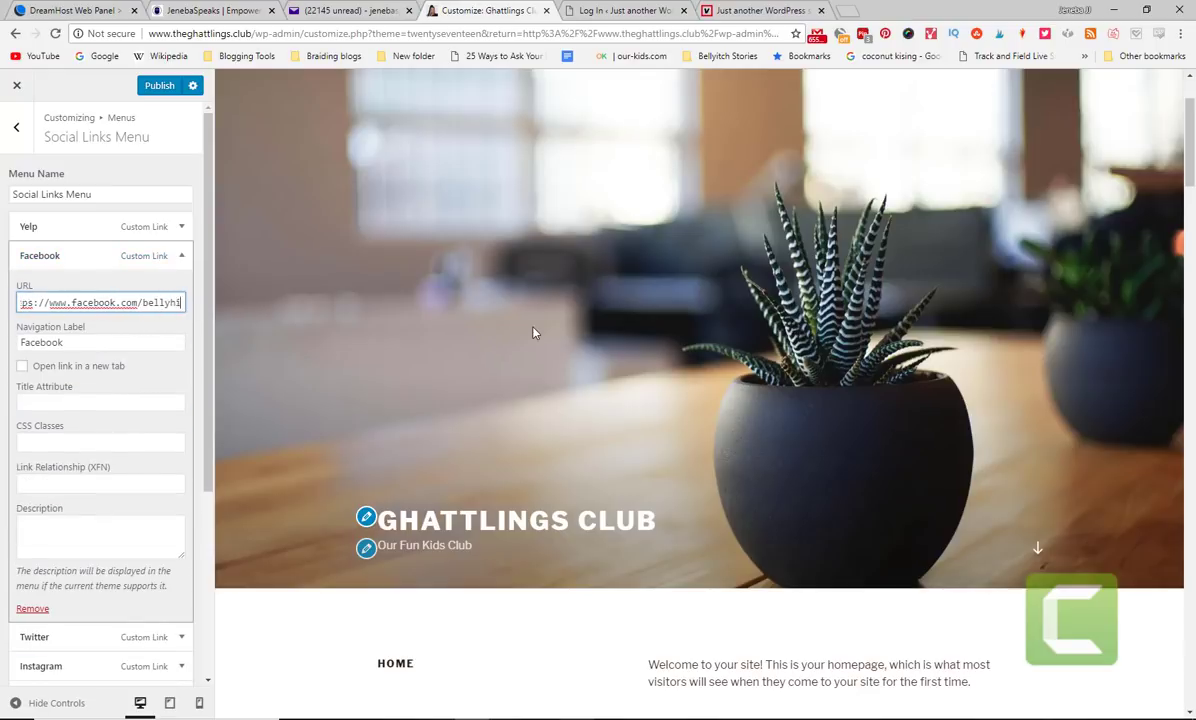
key(Left)
key(Left)
key(Left)
key(Left)
key(BackSpace)
key(End)
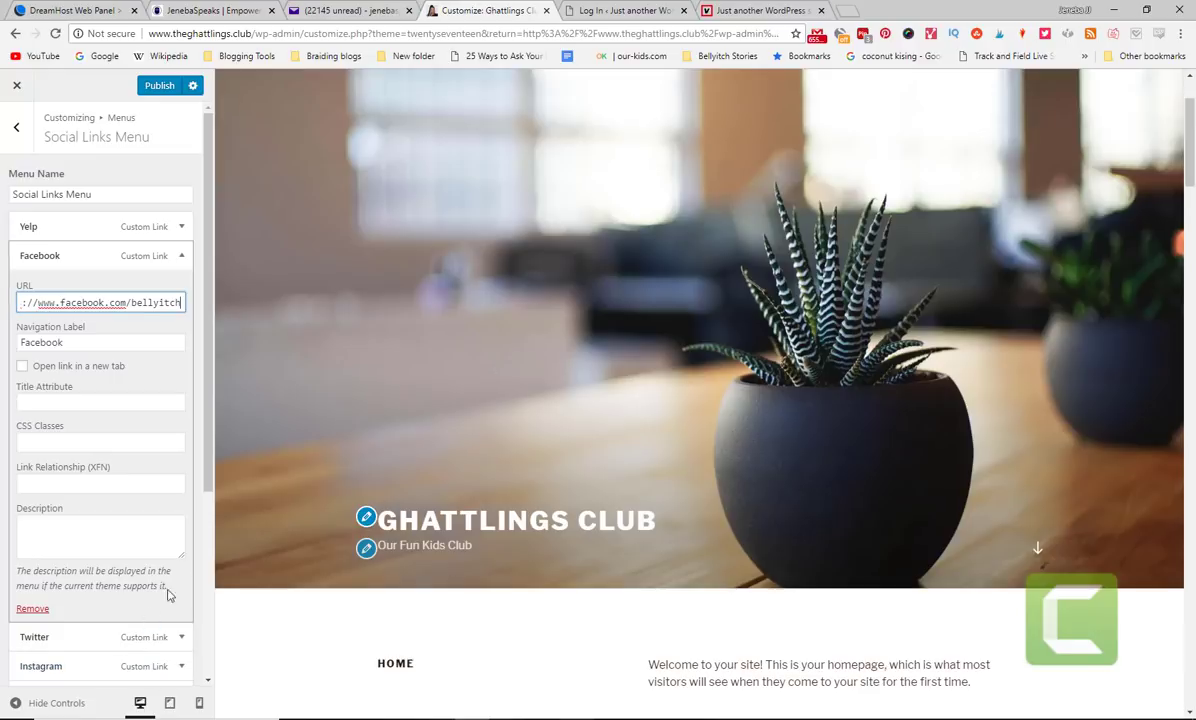
- Open the Add Items panel, then close it and return to the Menus list
scroll(183, 292, down, 3)
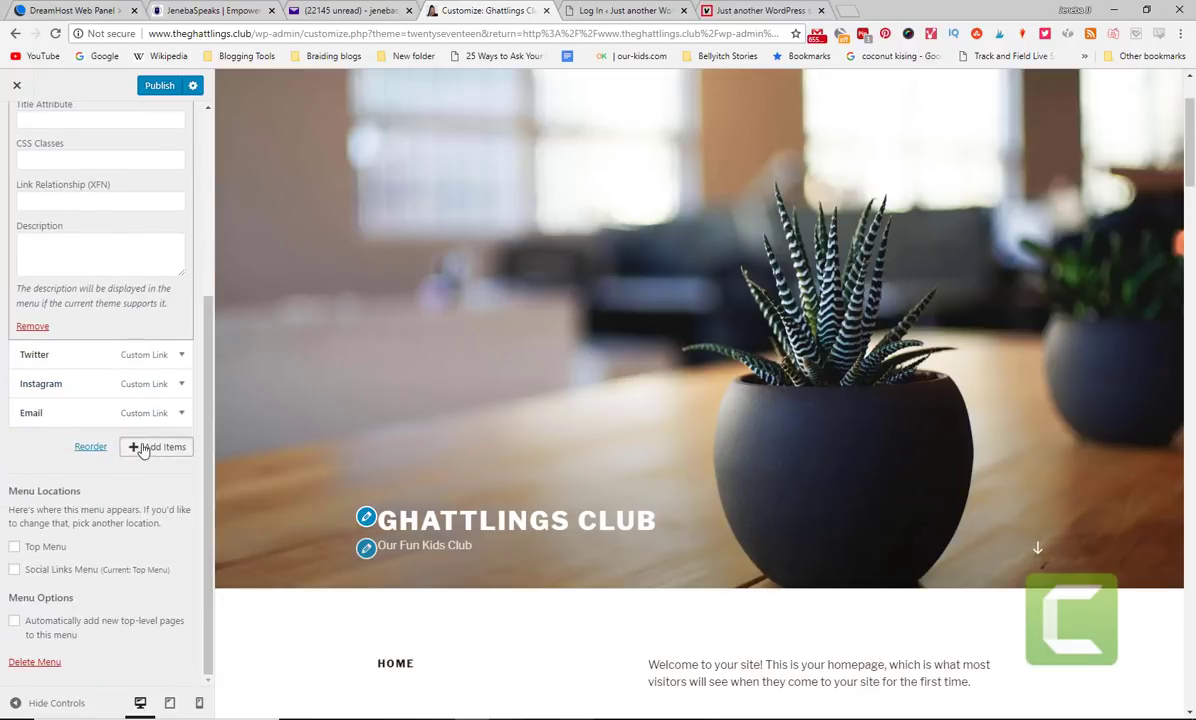
click(145, 448)
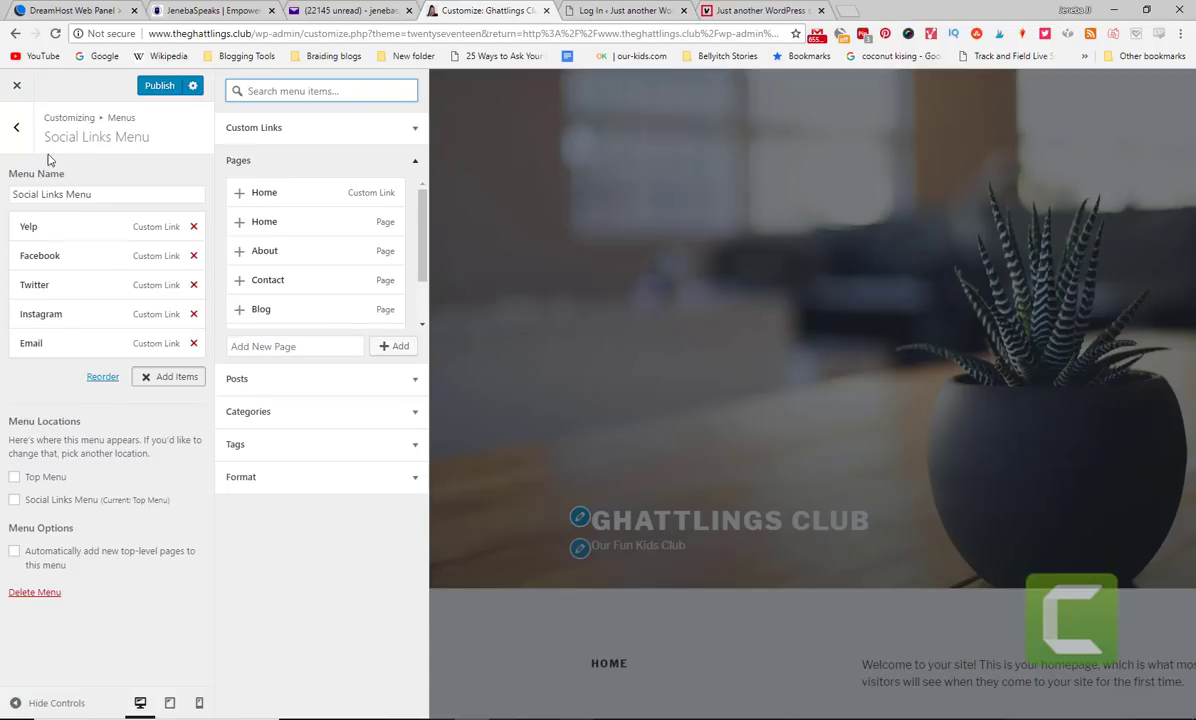
click(16, 127)
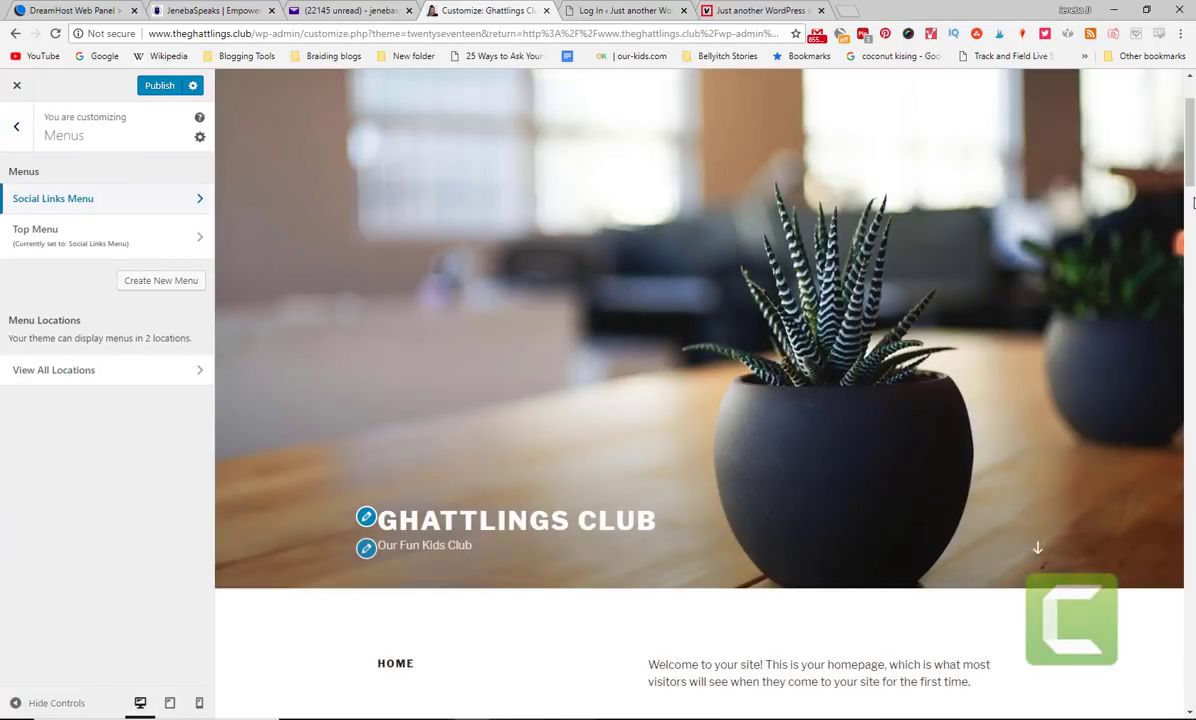
- Return to the main Customizer panel, choosing to stay when asked about leaving
drag(1189, 185, 1189, 690)
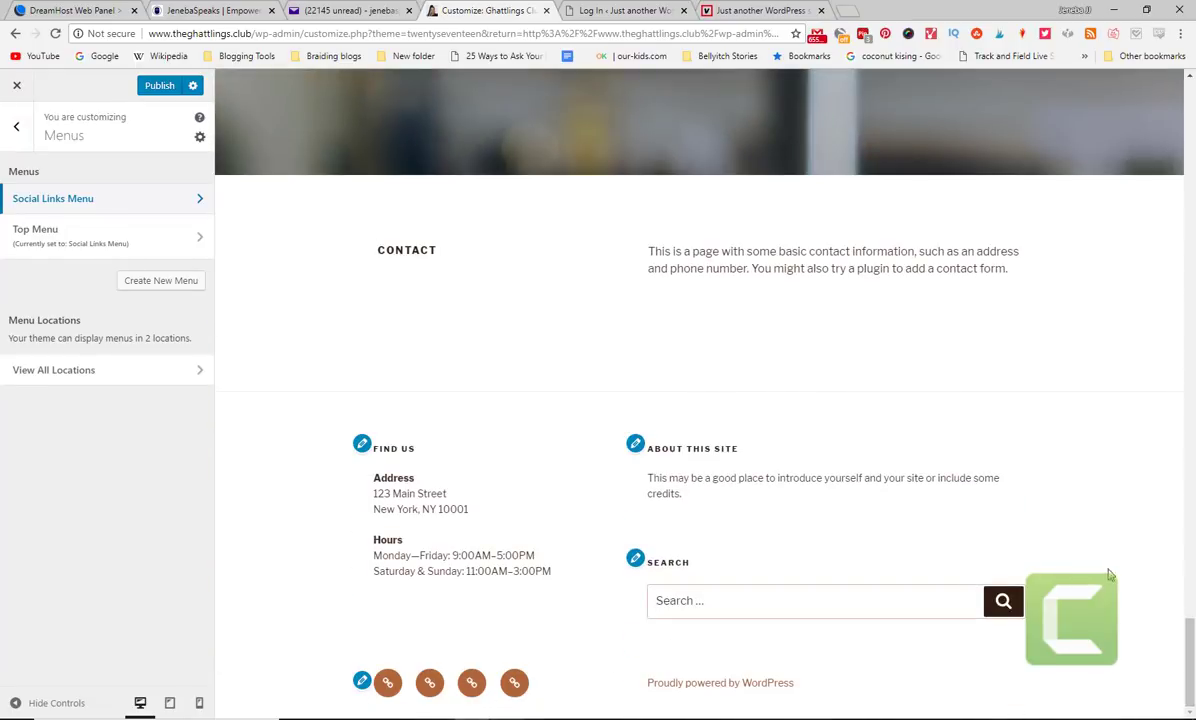
drag(1190, 640, 1191, 108)
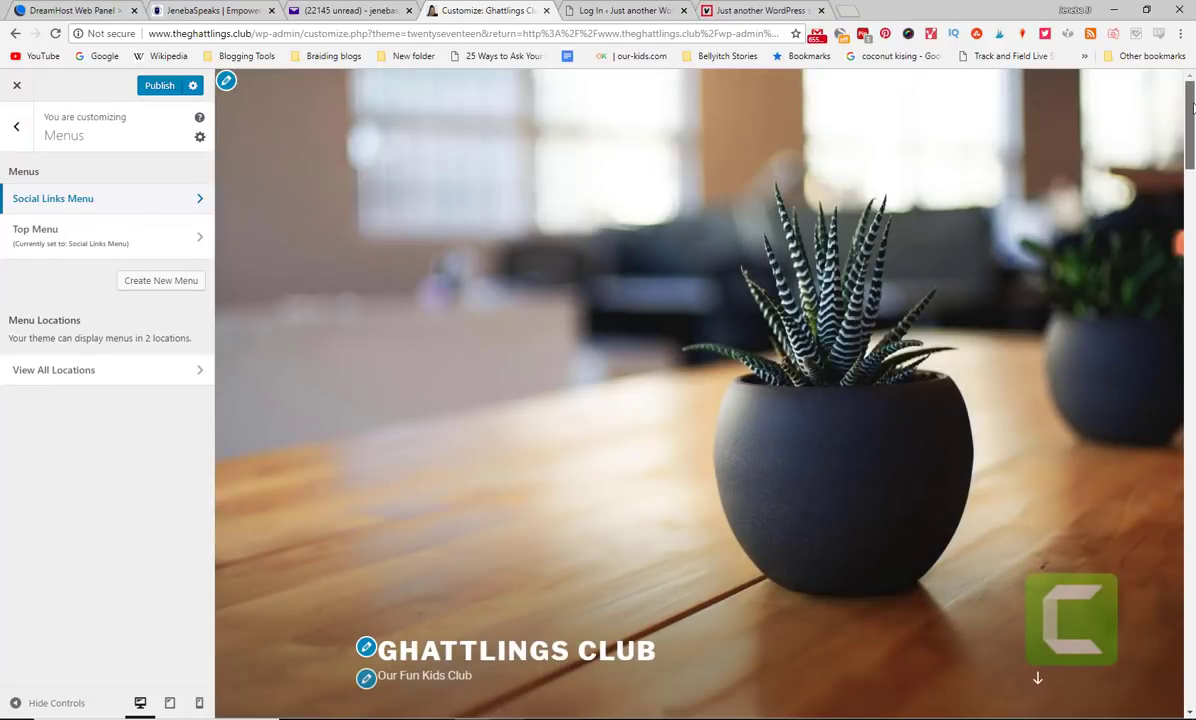
click(16, 125)
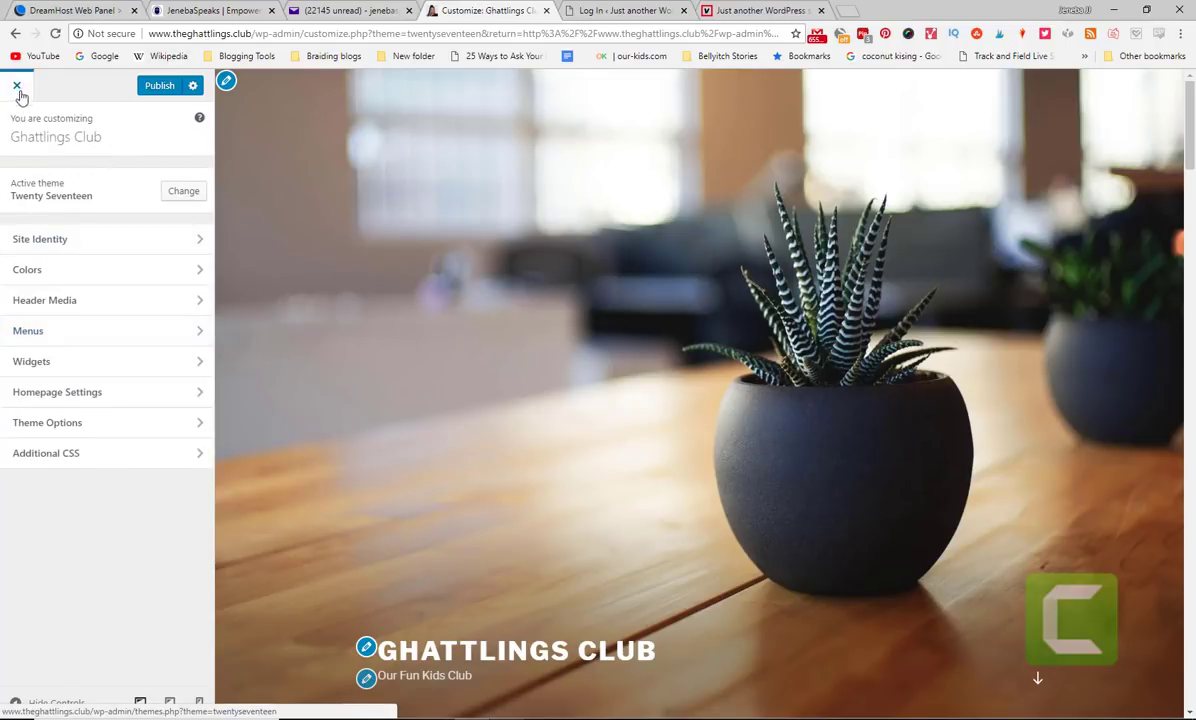
click(17, 87)
click(713, 124)
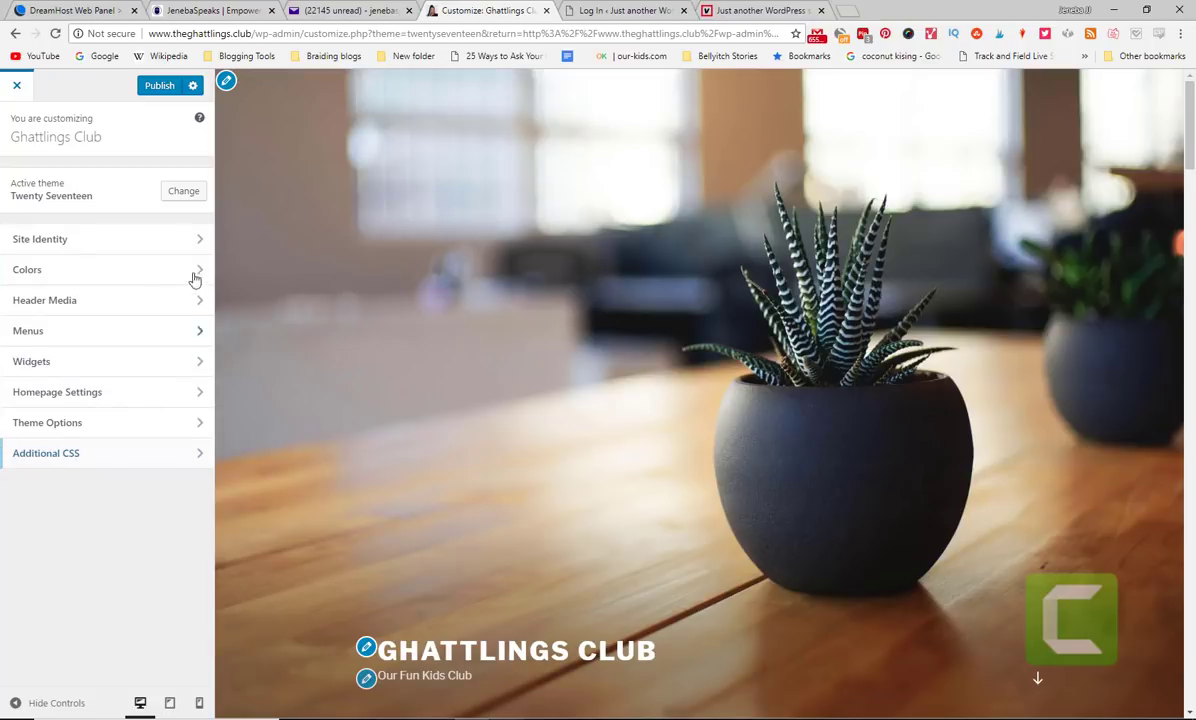
- Set the Theme Options page layout to One Column and return to the main sections
click(108, 430)
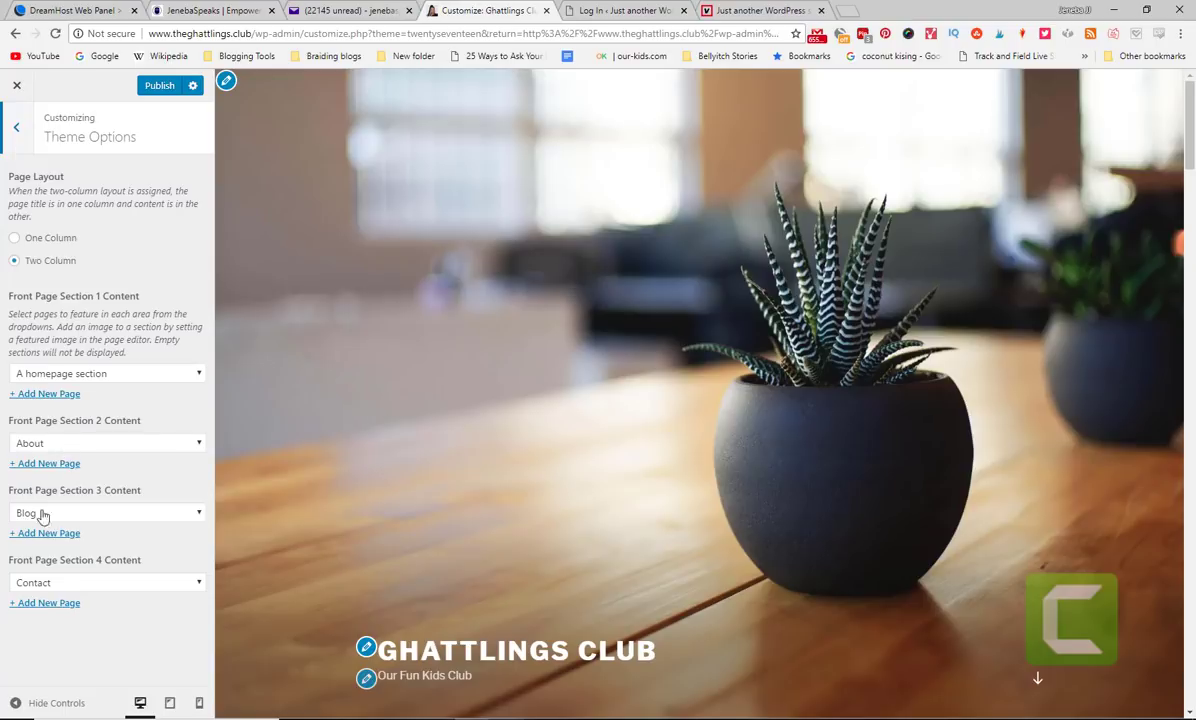
click(44, 239)
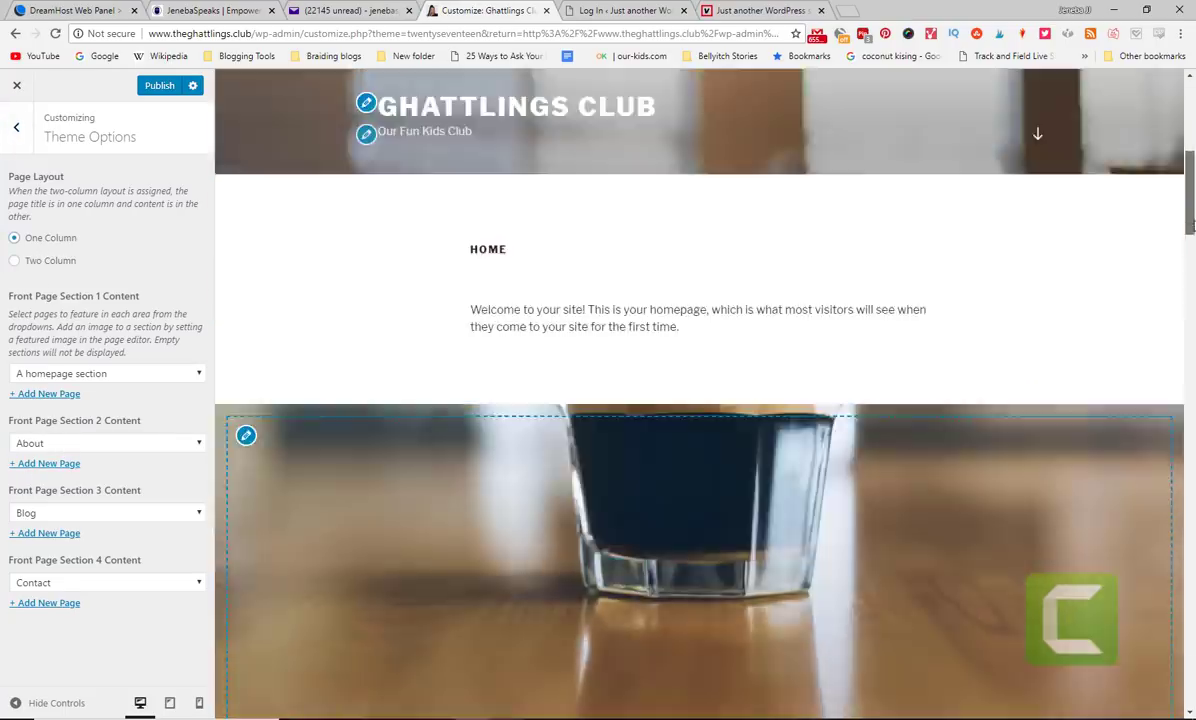
scroll(603, 311, down, 5)
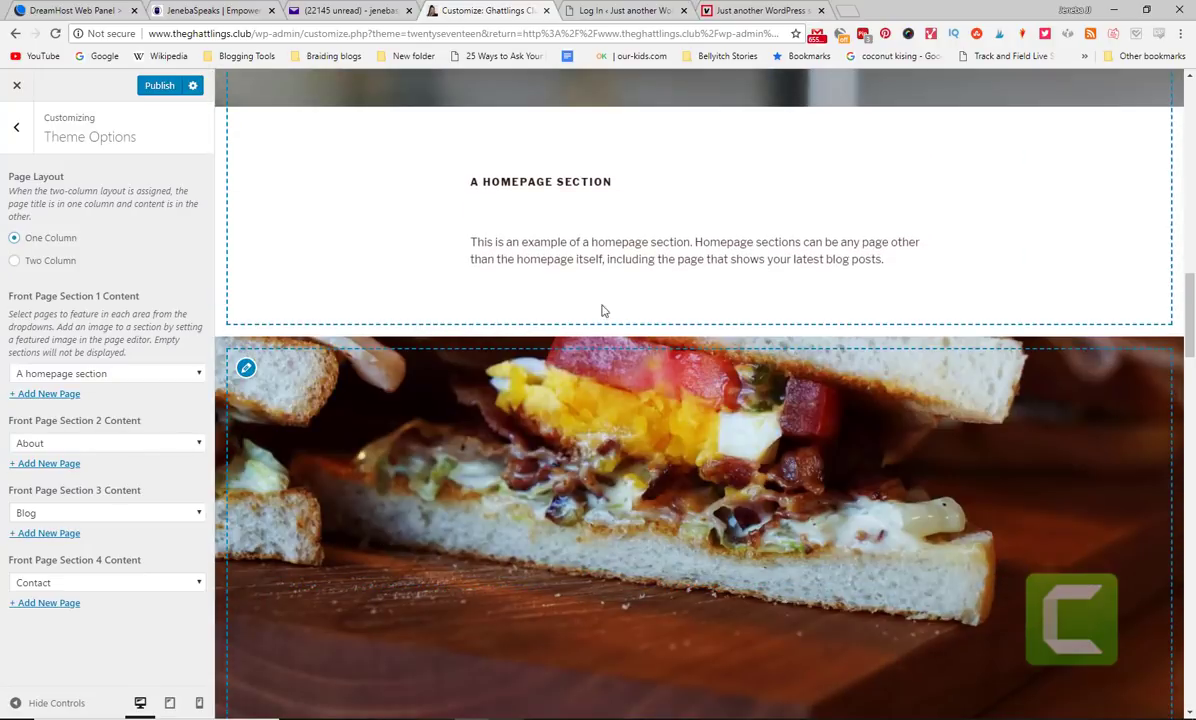
scroll(1169, 359, up, 10)
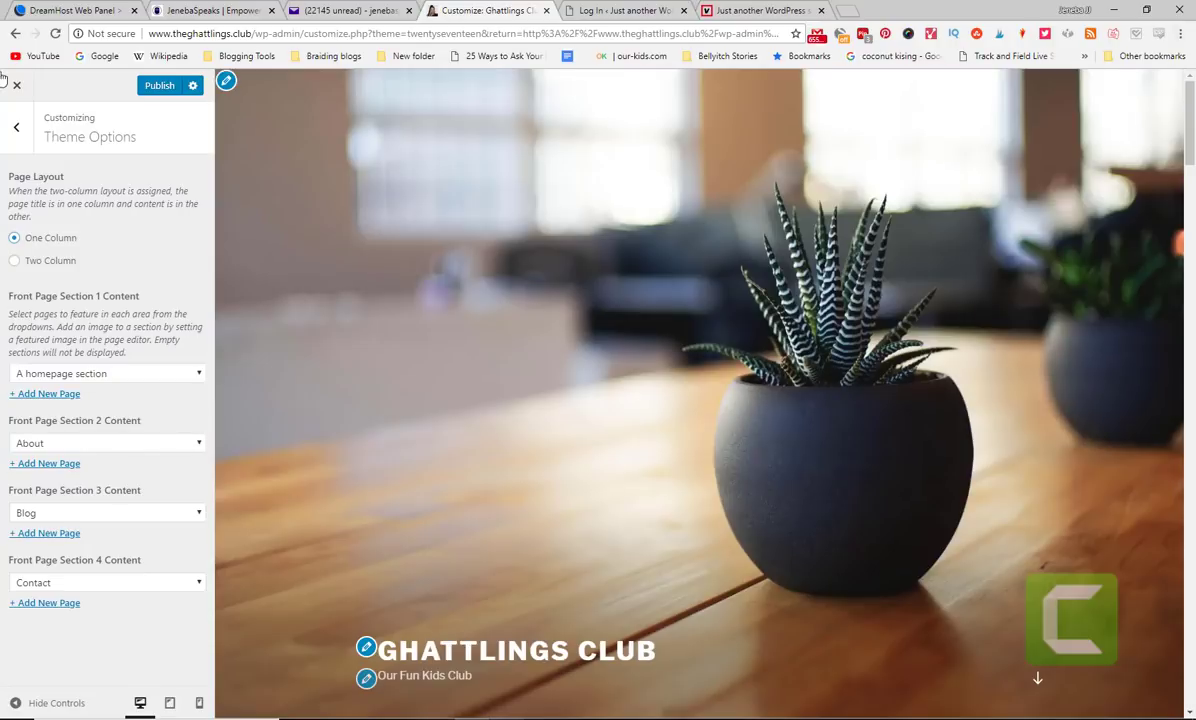
click(15, 128)
click(16, 87)
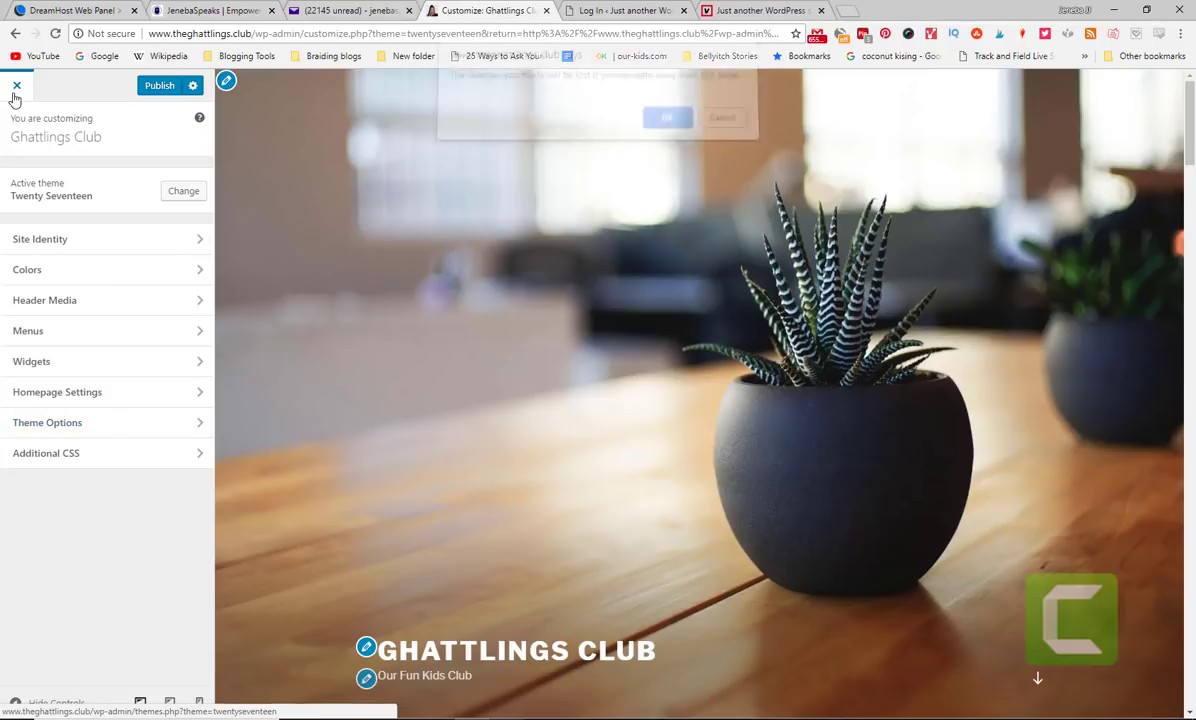
click(718, 129)
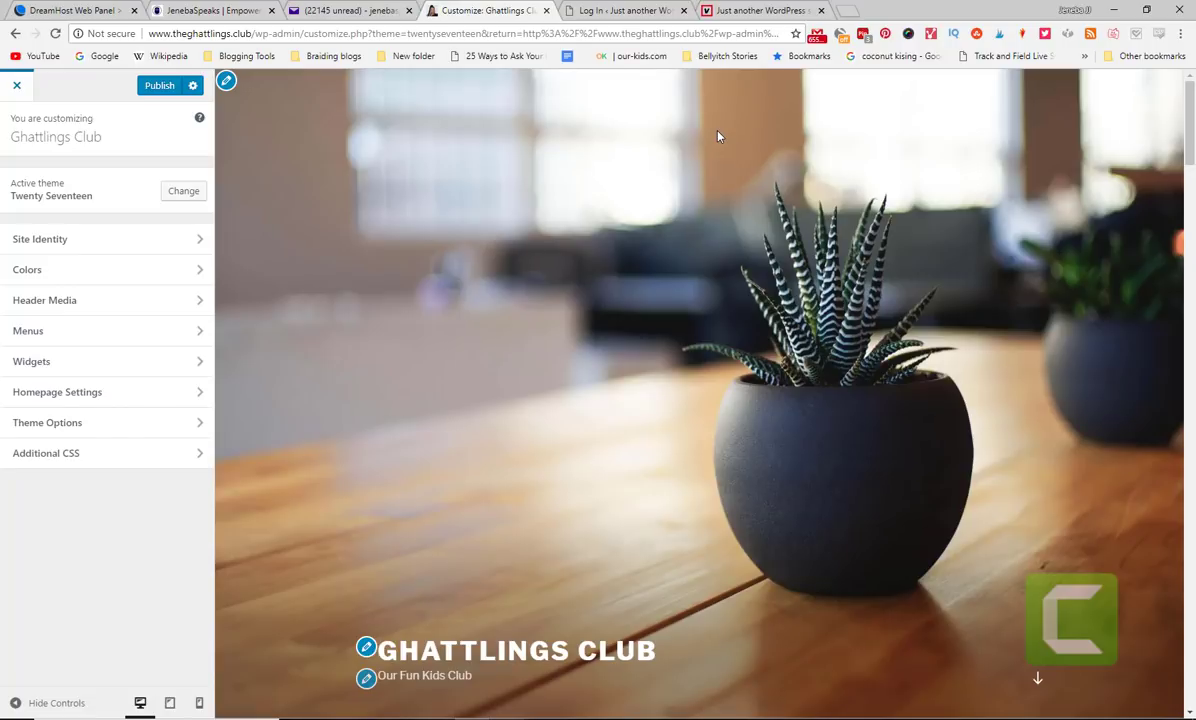
- Load fiverr.com in a new tab and sign in with the linked account
click(843, 14)
text(fiverr.com)
key(Return)
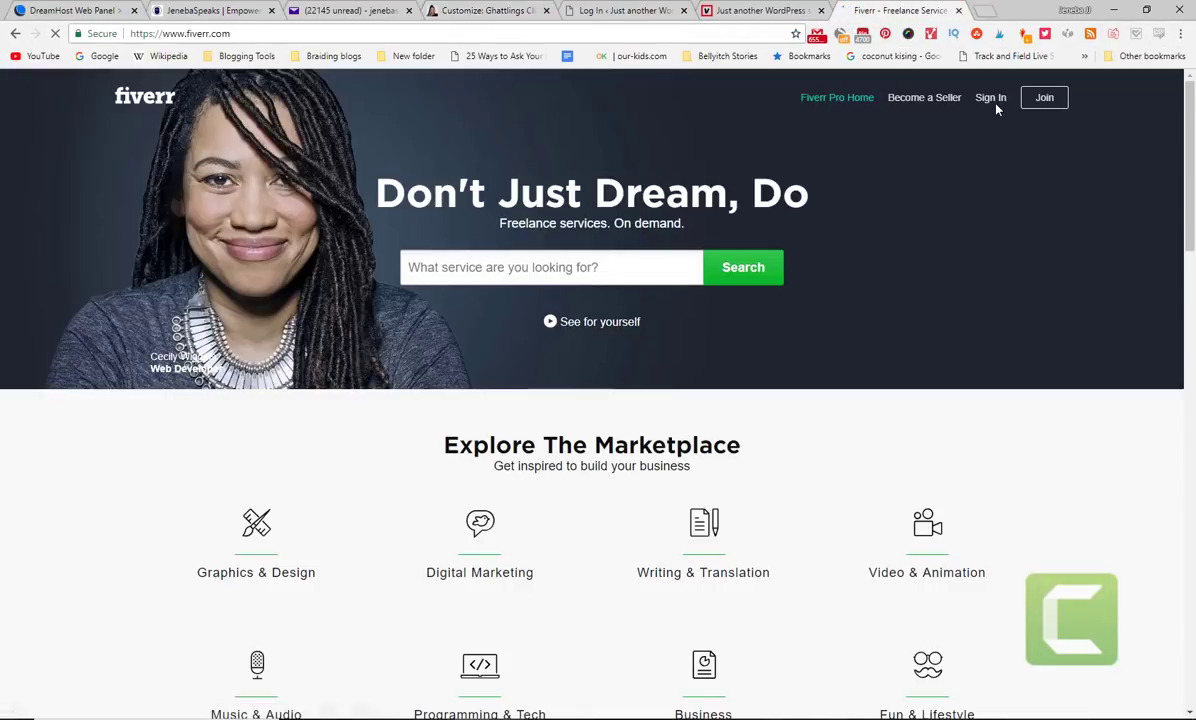
click(989, 100)
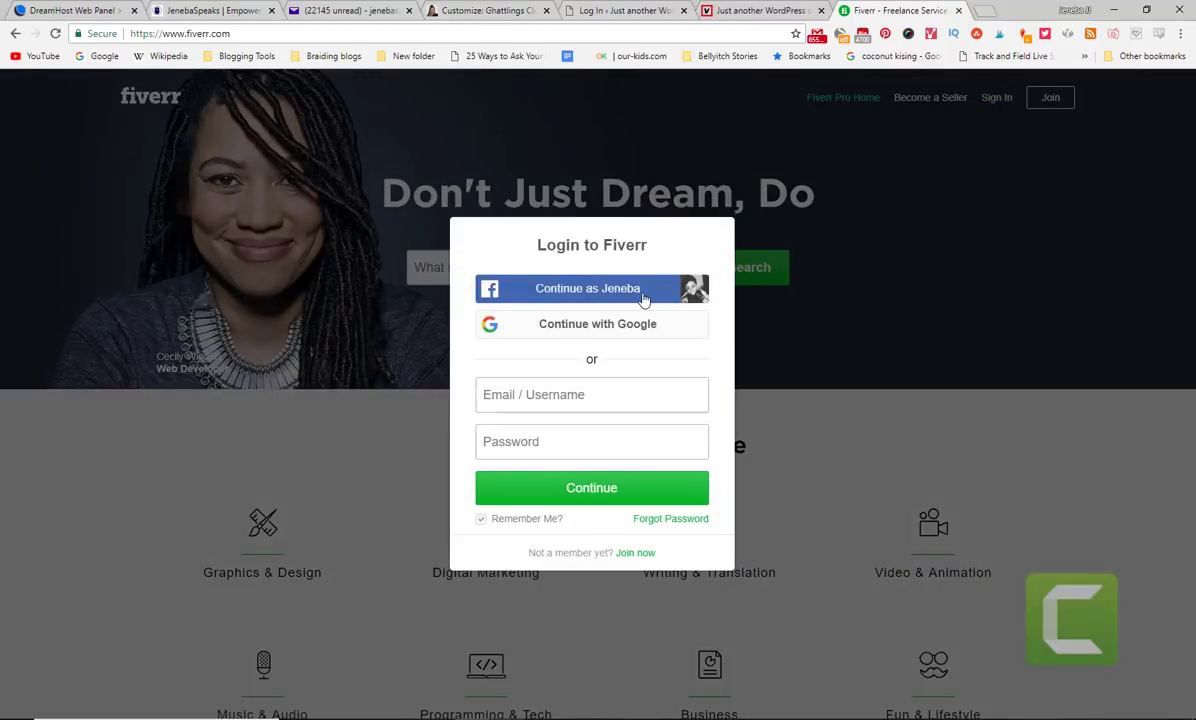
click(643, 298)
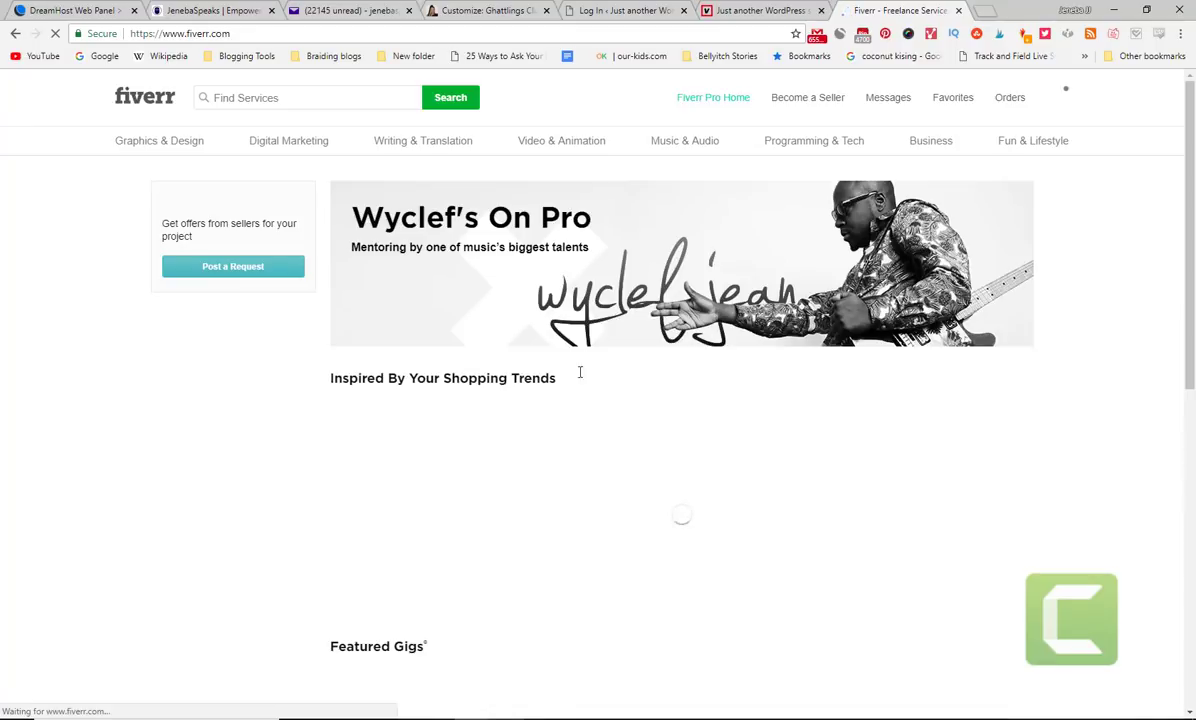
- Search Fiverr for 'wordpress website design' gigs
click(338, 95)
text(wordpress)
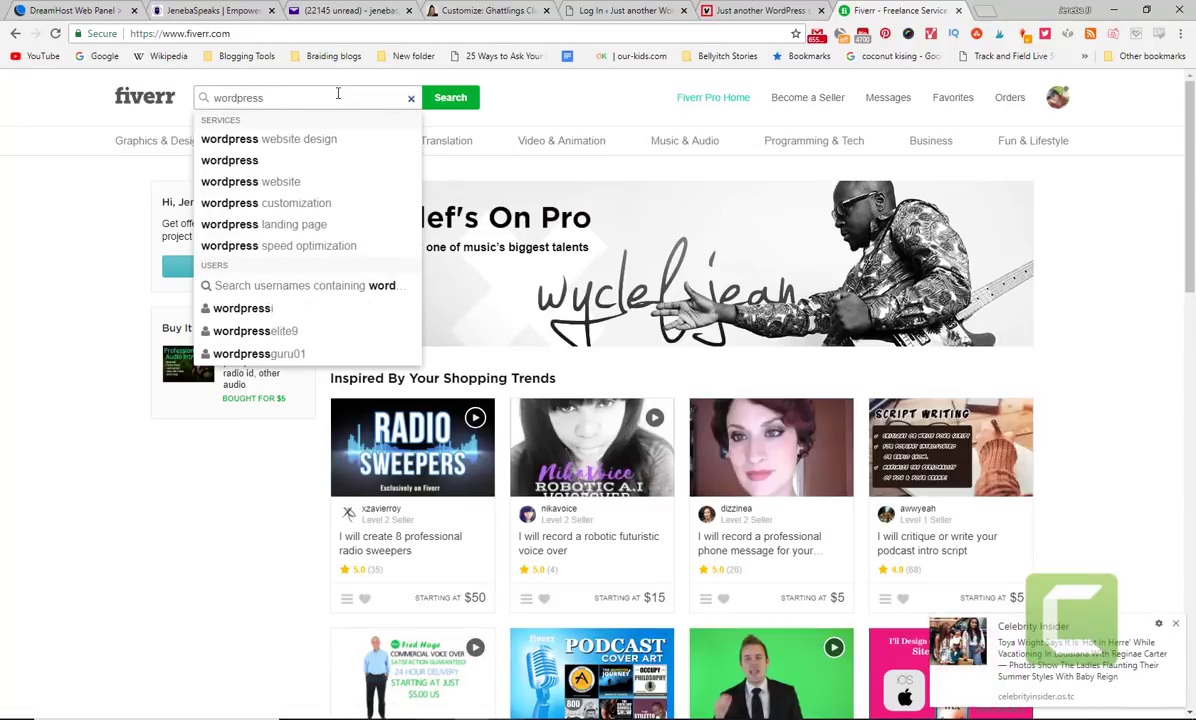
key(Down)
key(Down)
key(Down)
key(Up)
key(Up)
key(Return)
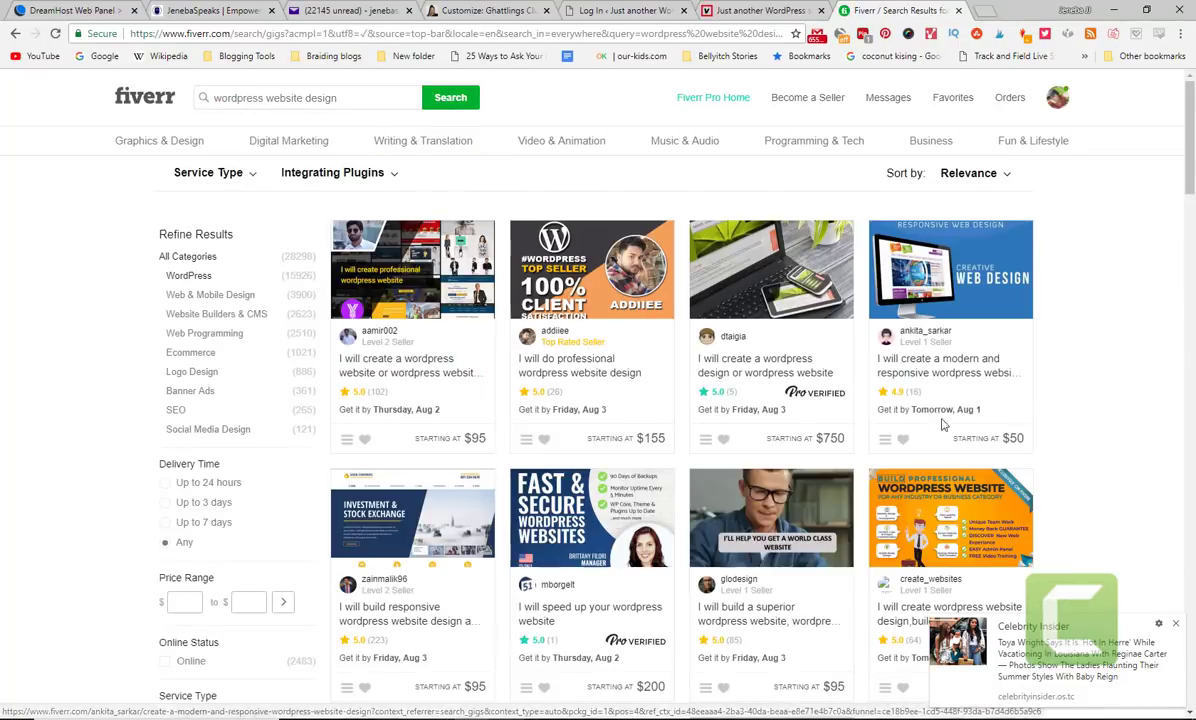
- Filter the gigs to a $5–$25 price range, then switch to the club site tab
drag(1190, 180, 1190, 190)
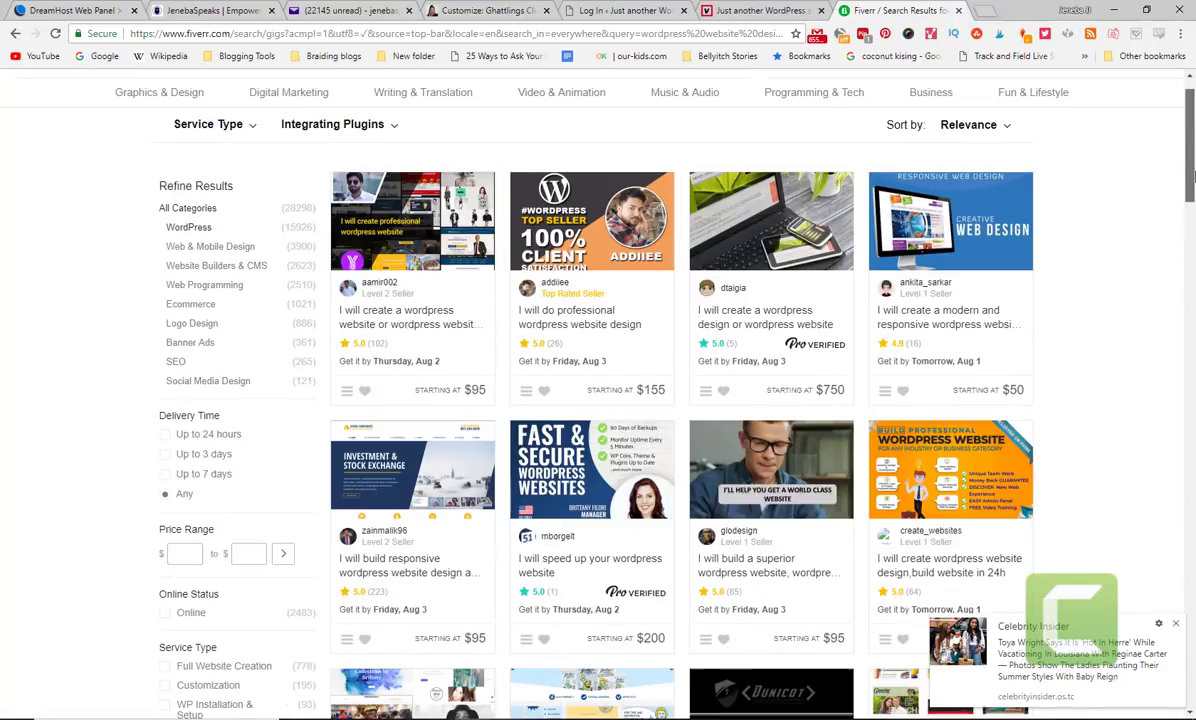
click(185, 557)
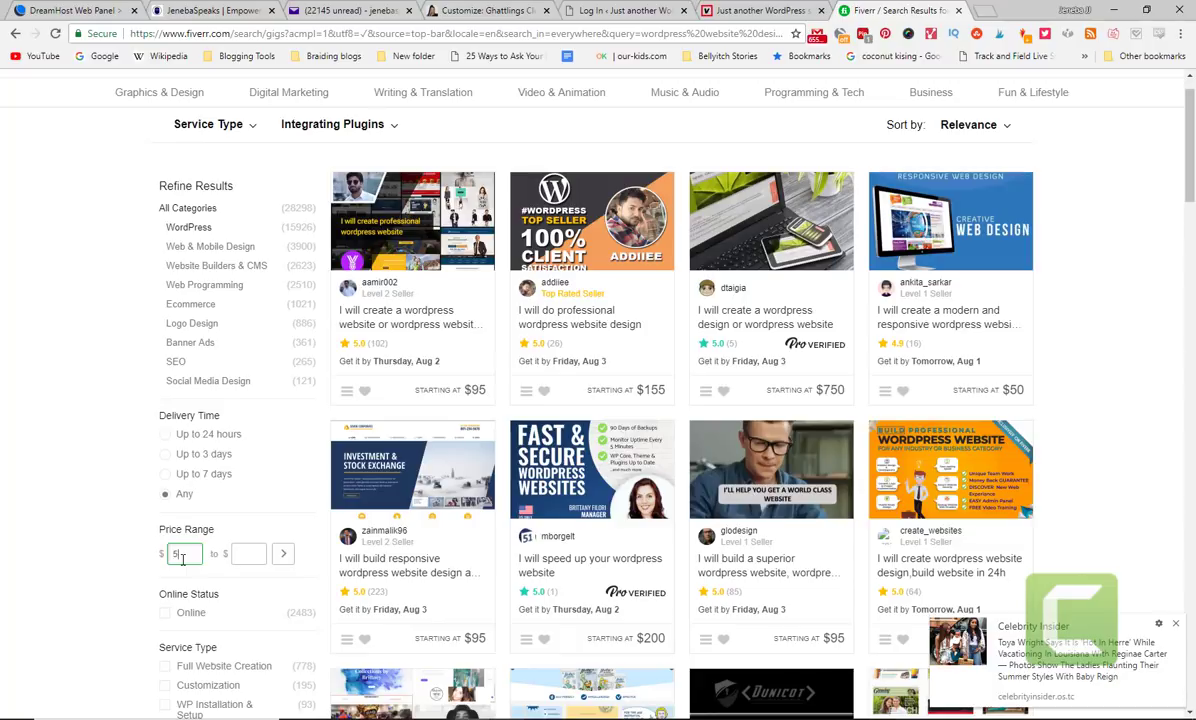
click(253, 553)
click(285, 555)
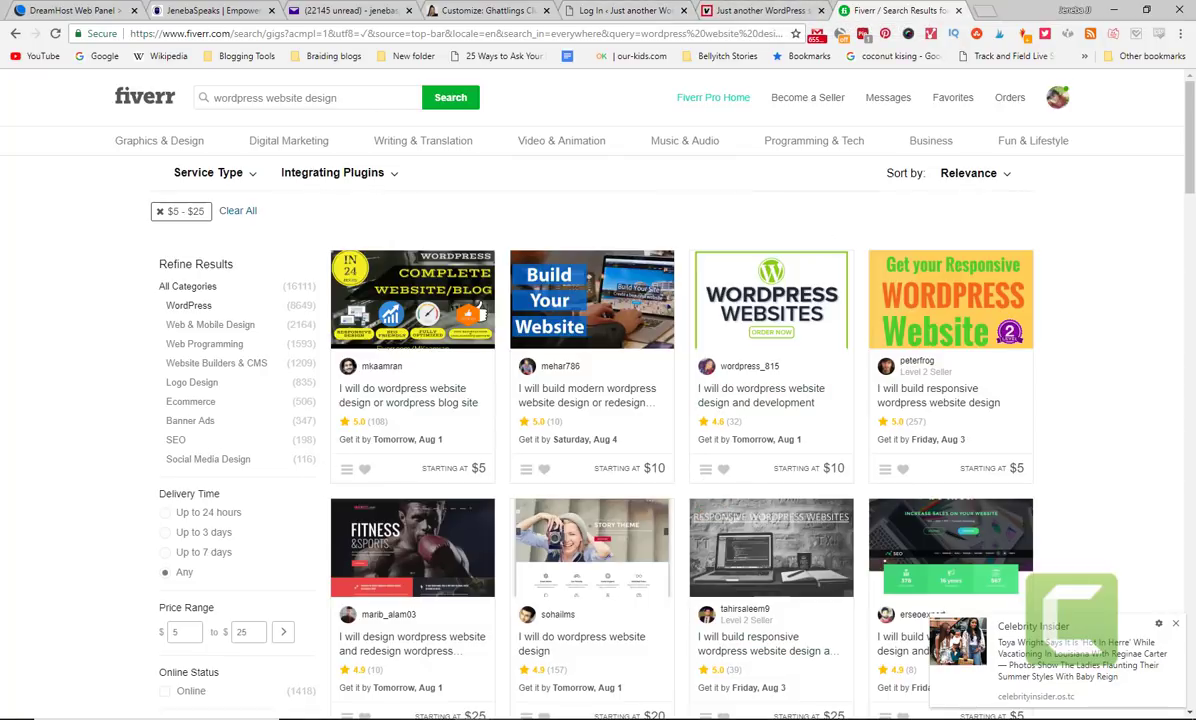
click(745, 9)
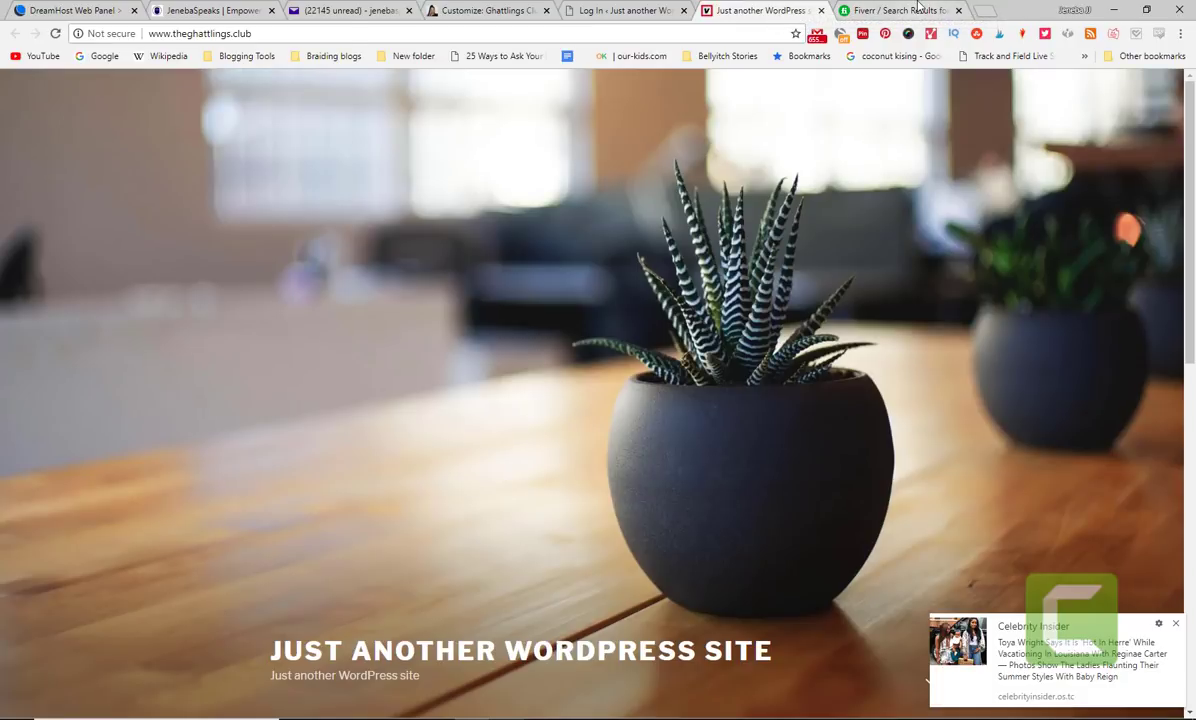
- Dismiss the Celebrity Insider notification on the club site and switch to the DreamHost Web Panel tab
click(862, 9)
click(757, 9)
click(620, 9)
click(738, 9)
click(1175, 623)
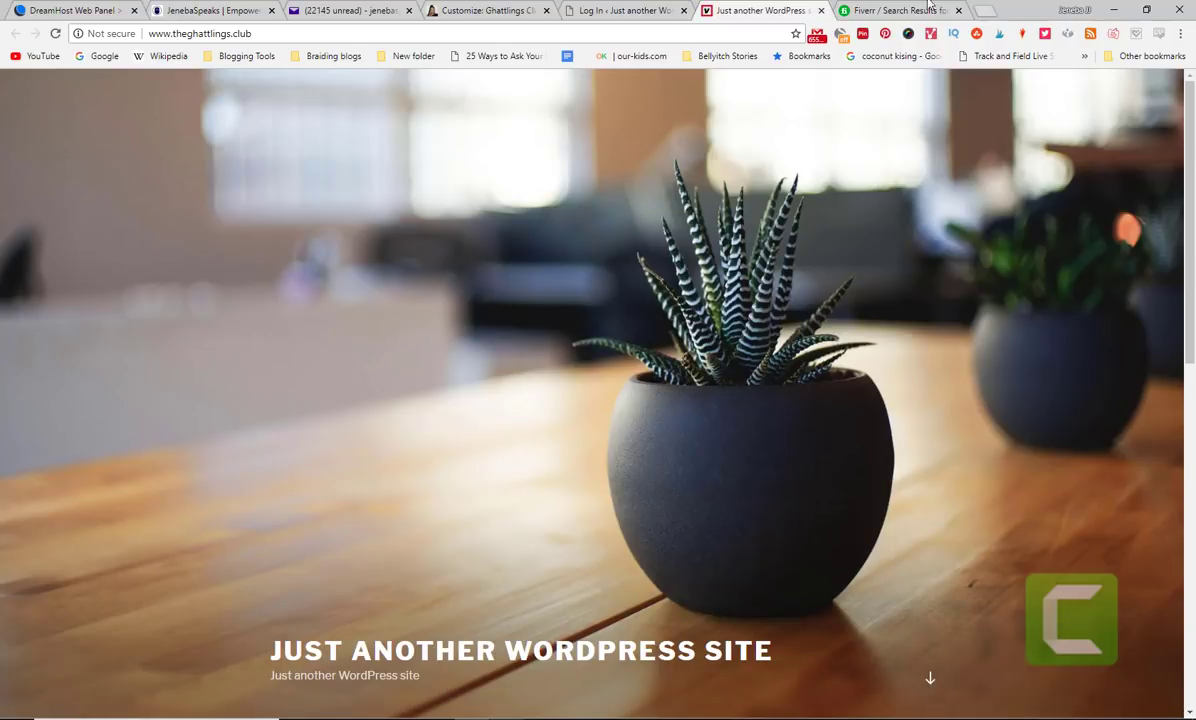
click(880, 10)
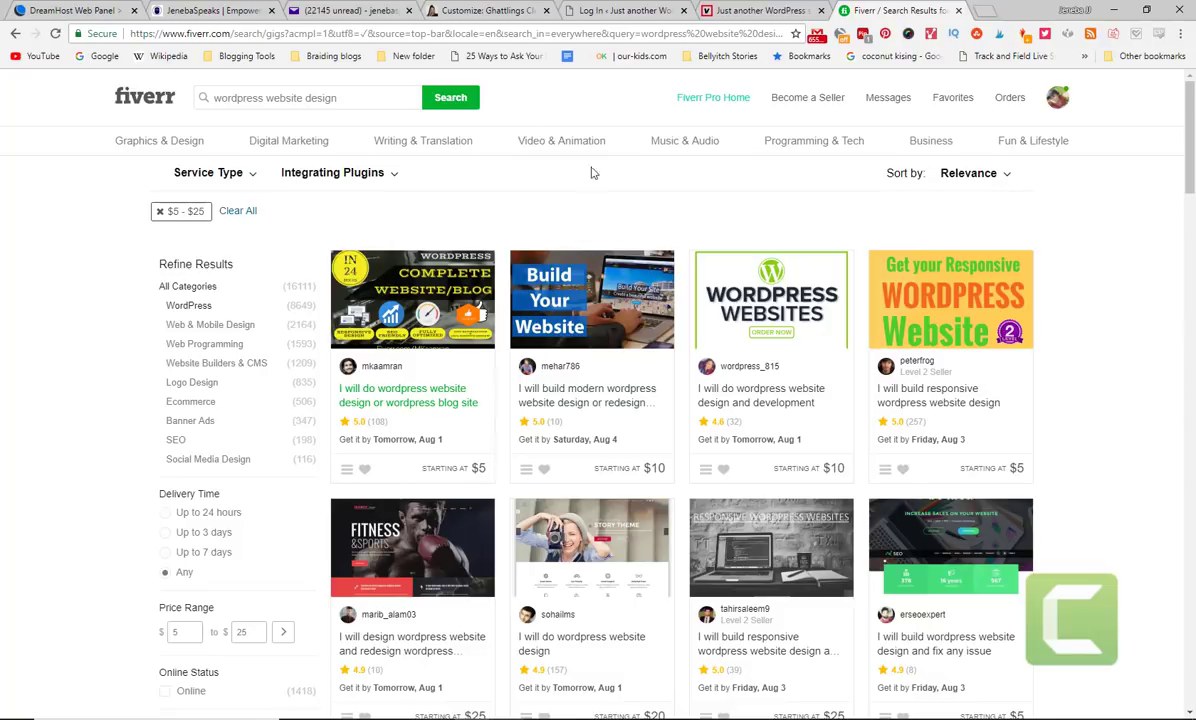
click(73, 9)
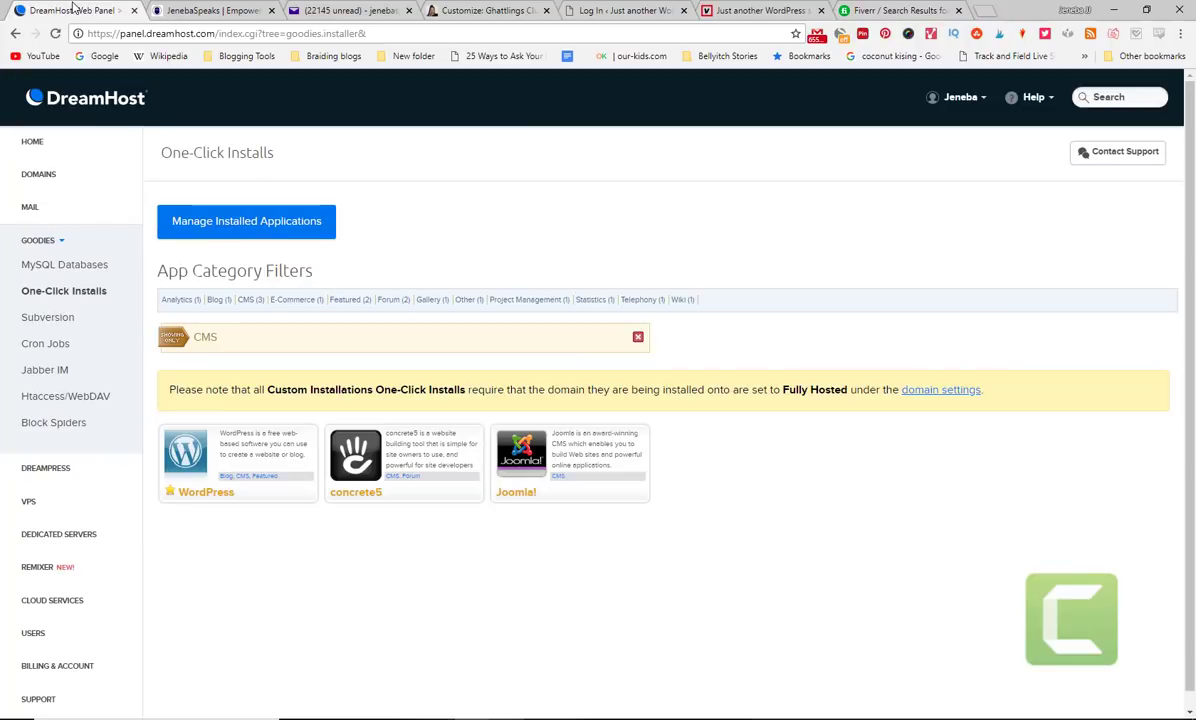